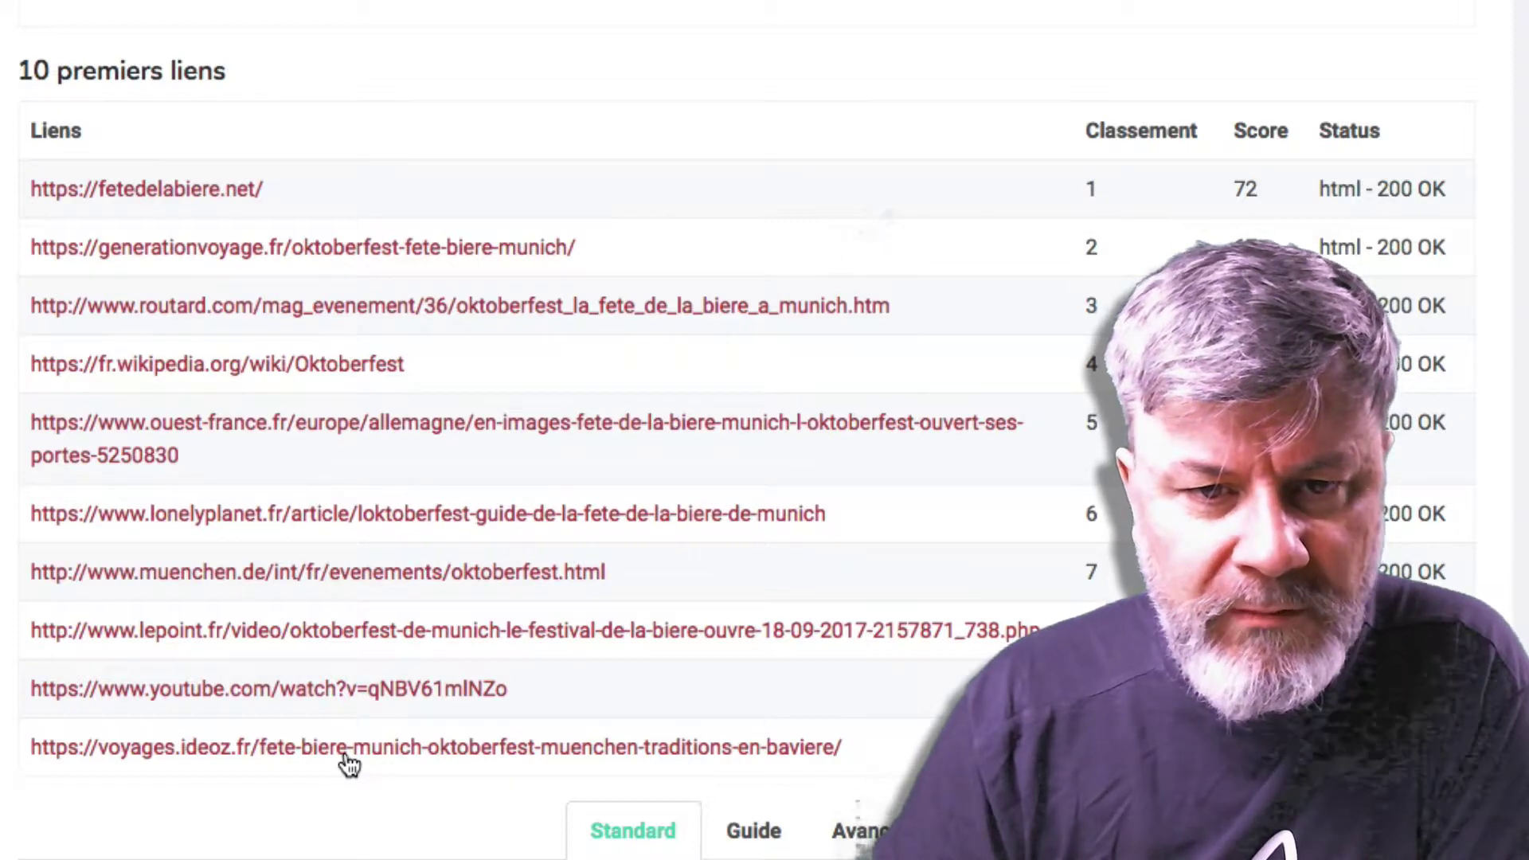
Review the 10 premiers liens table and the co-occurrence list for Fête de la bière de Munich
scroll(349, 764, down, 8)
scroll(349, 764, down, 7)
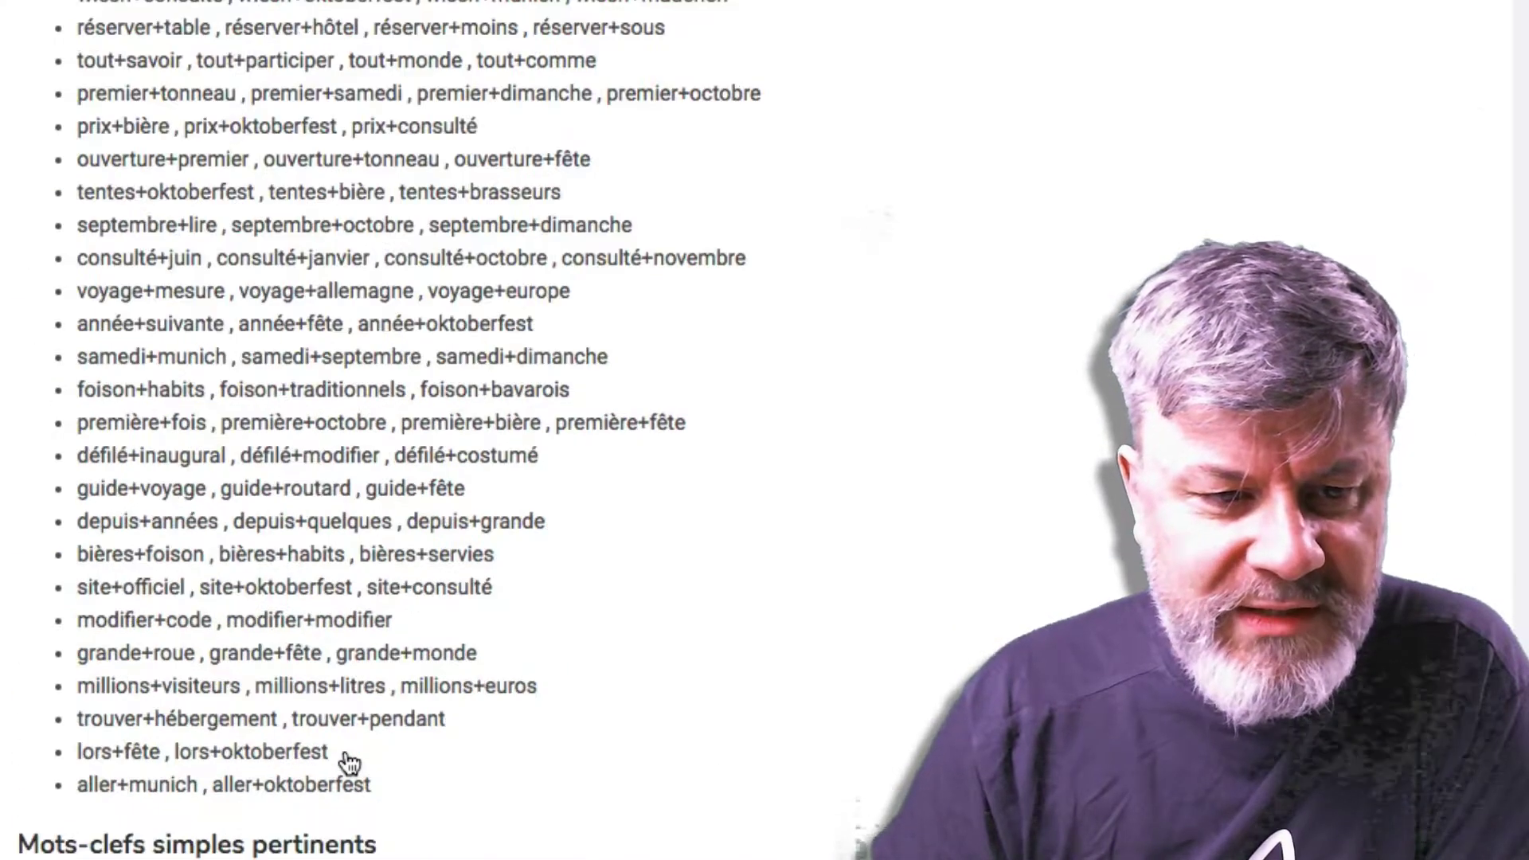
scroll(349, 763, down, 1)
scroll(349, 763, up, 16)
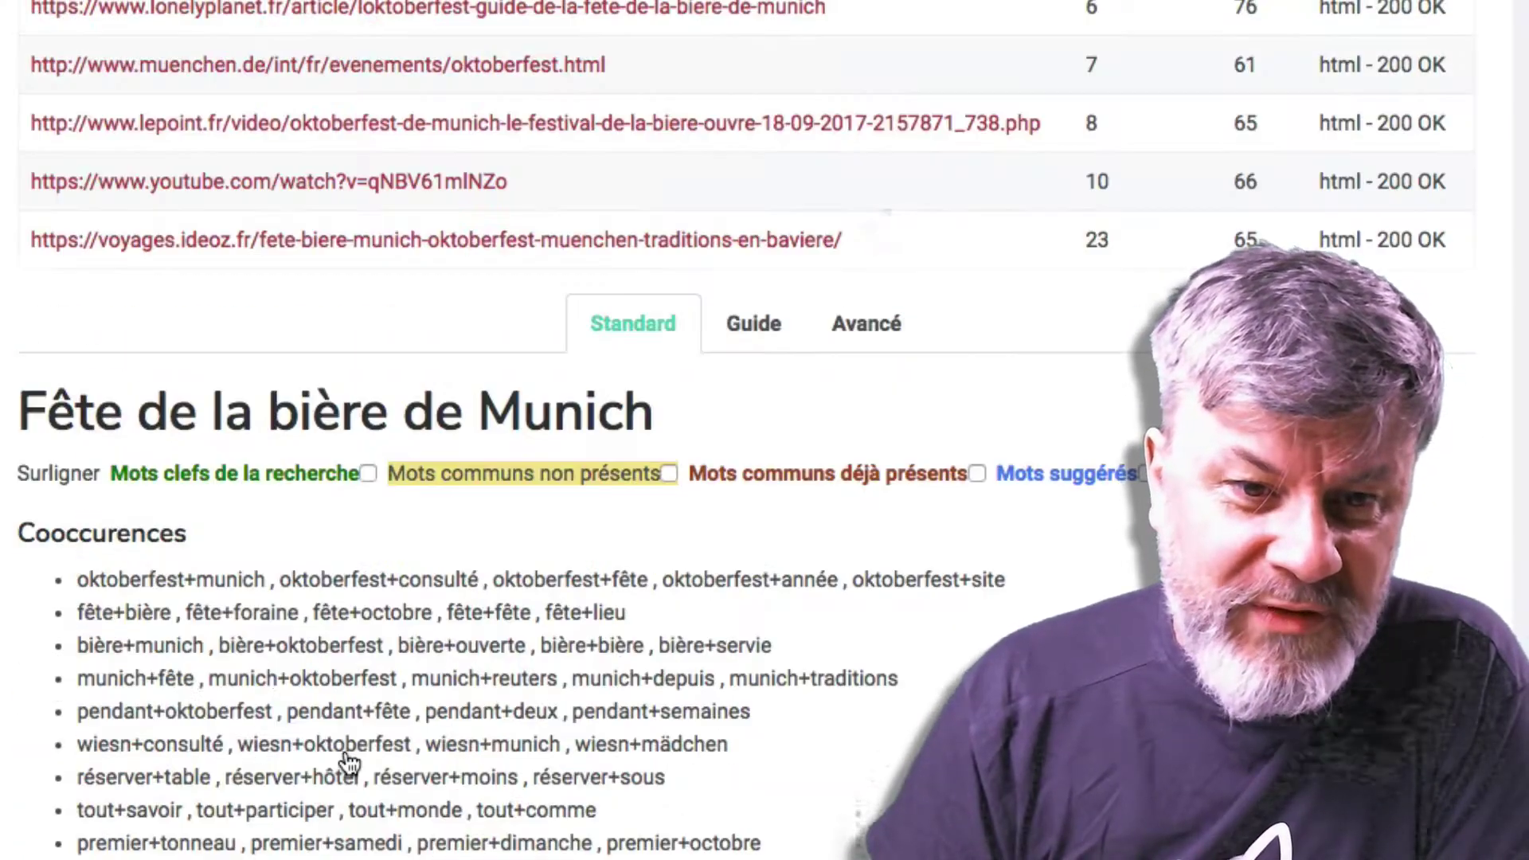
scroll(349, 764, up, 3)
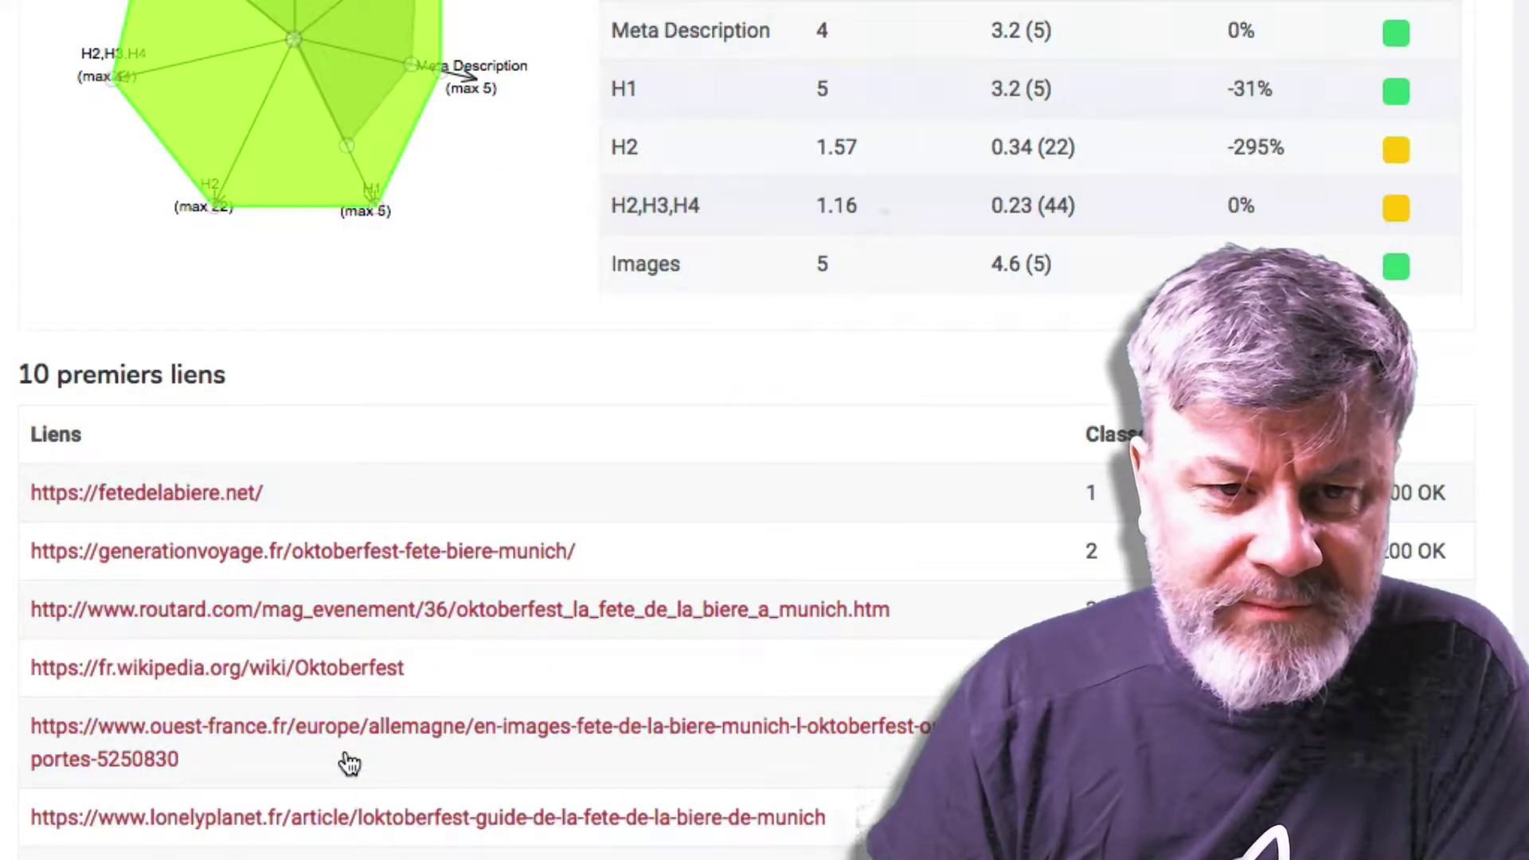
scroll(349, 764, down, 7)
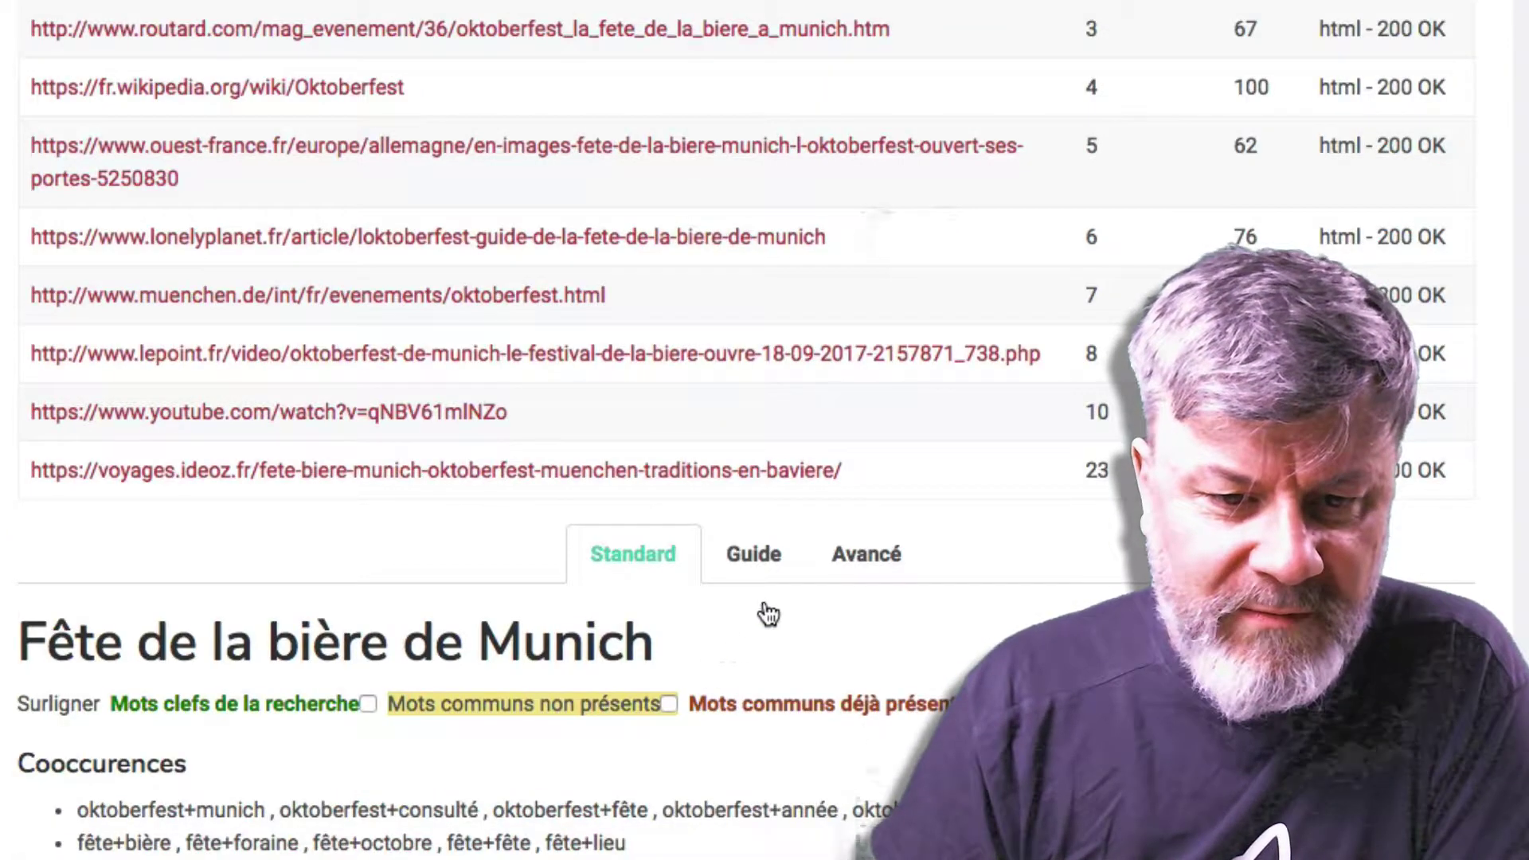
Open the Avancé analysis and compare the page's single-keyword densities with the TOP 10 average densities
click(853, 550)
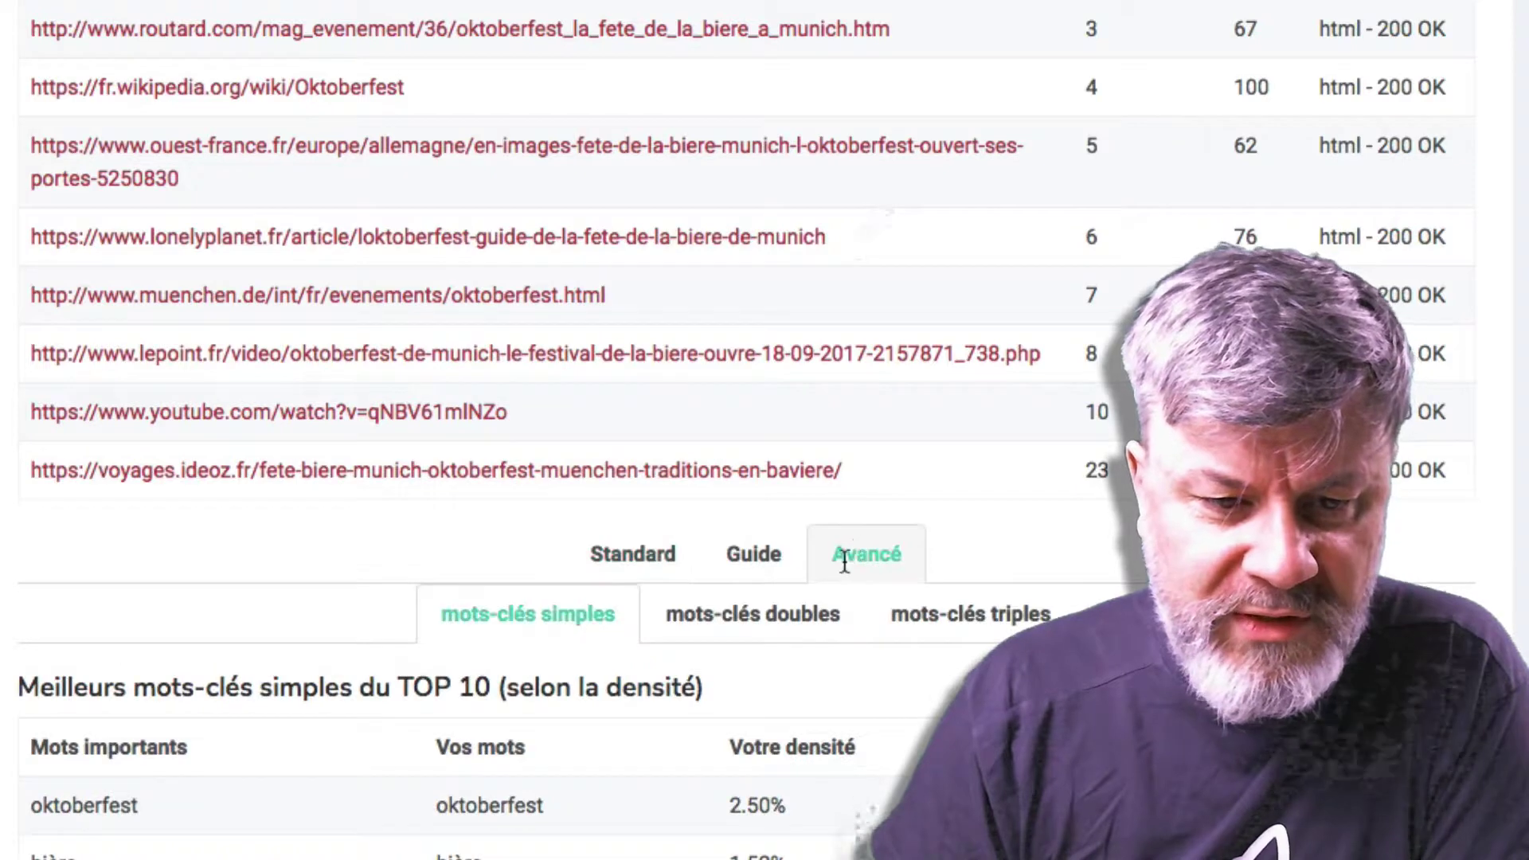
scroll(844, 561, down, 3)
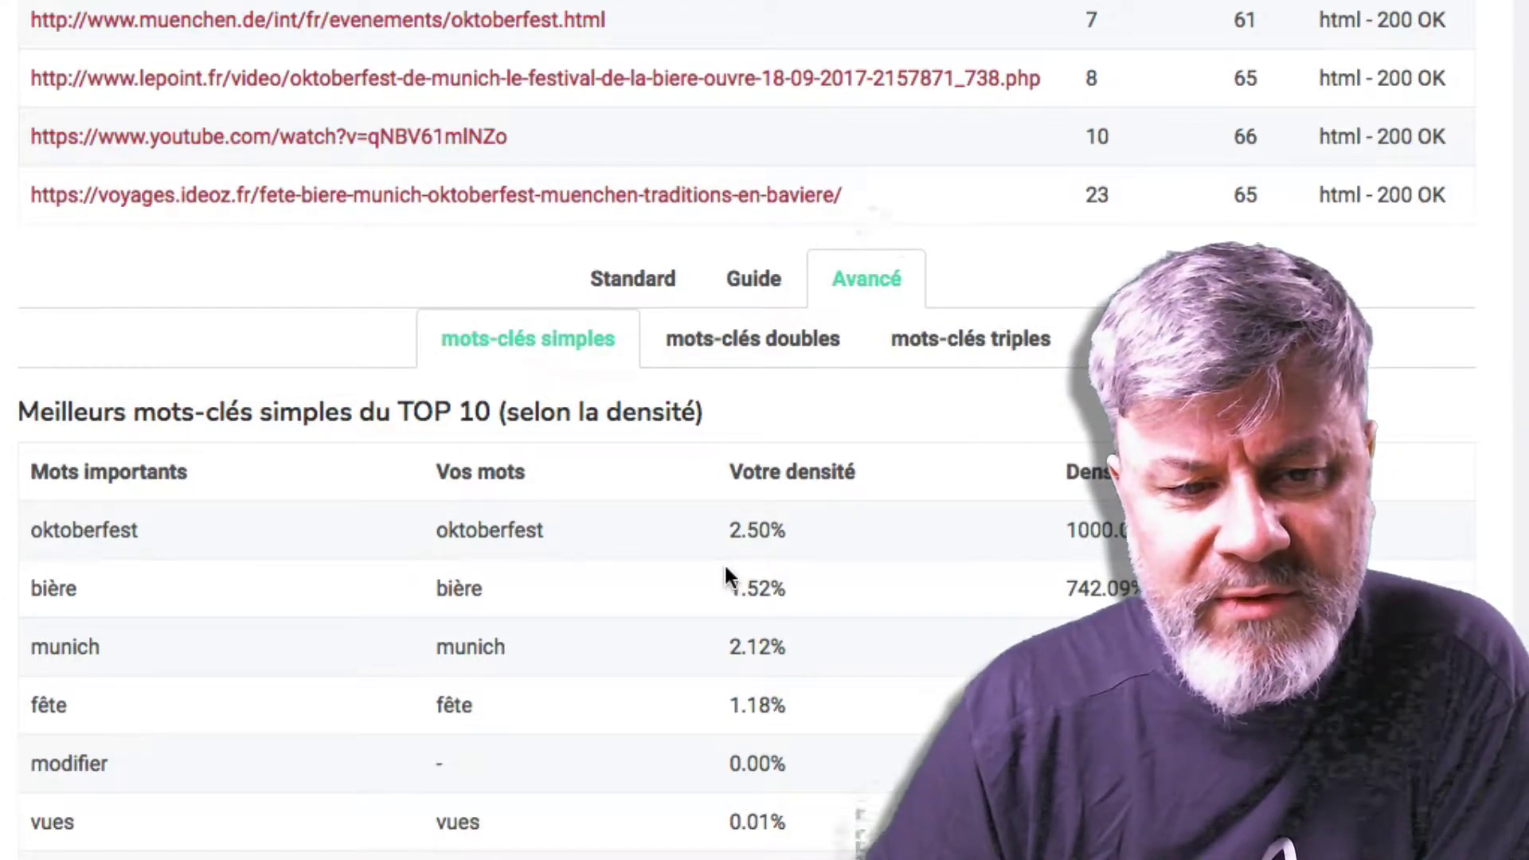
scroll(726, 575, down, 1)
scroll(726, 570, down, 1)
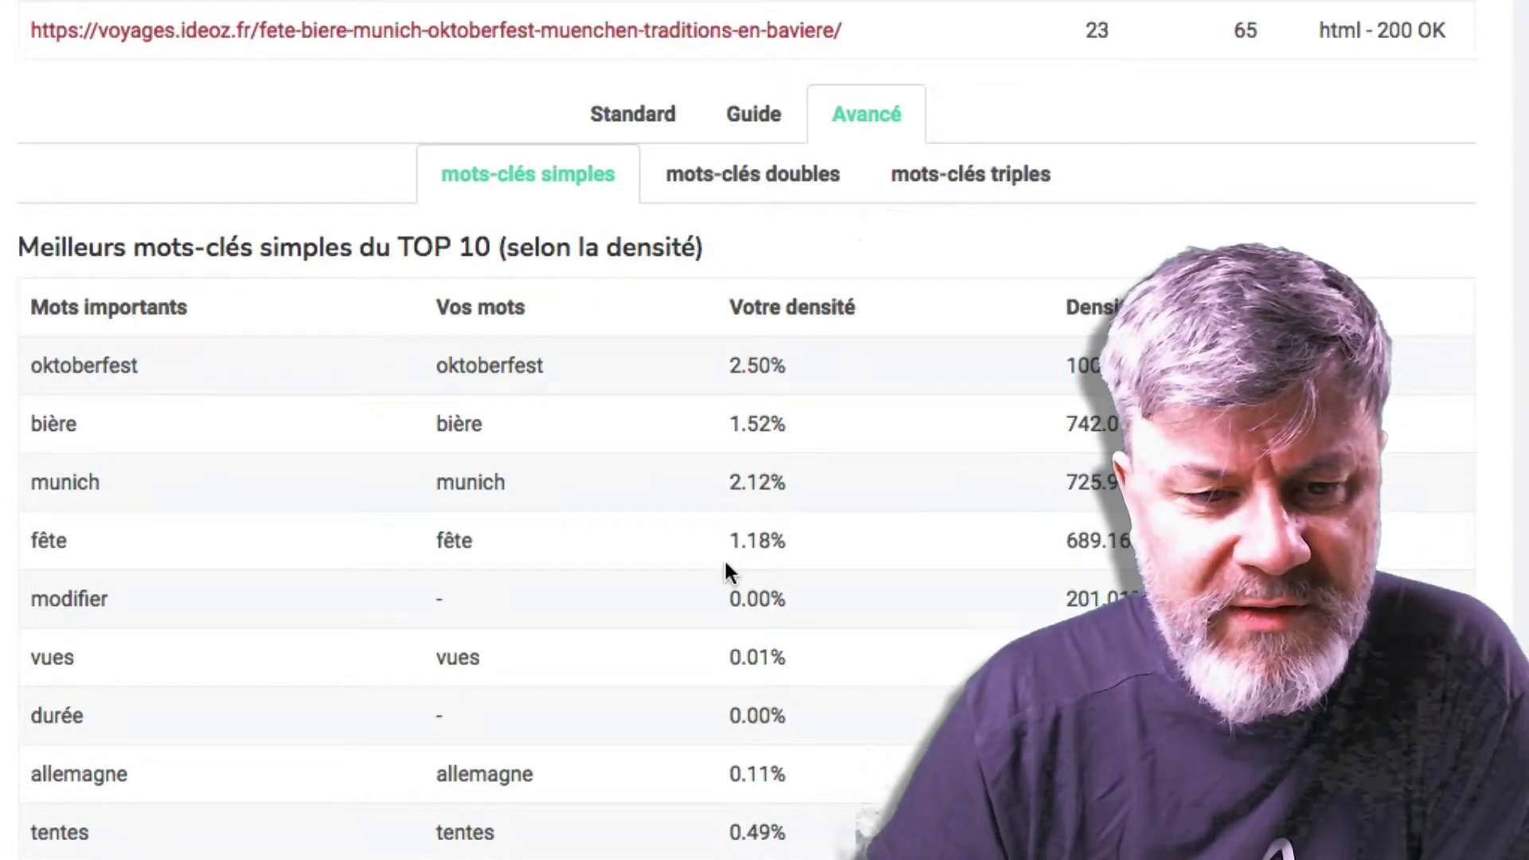
scroll(726, 567, down, 1)
scroll(726, 570, down, 2)
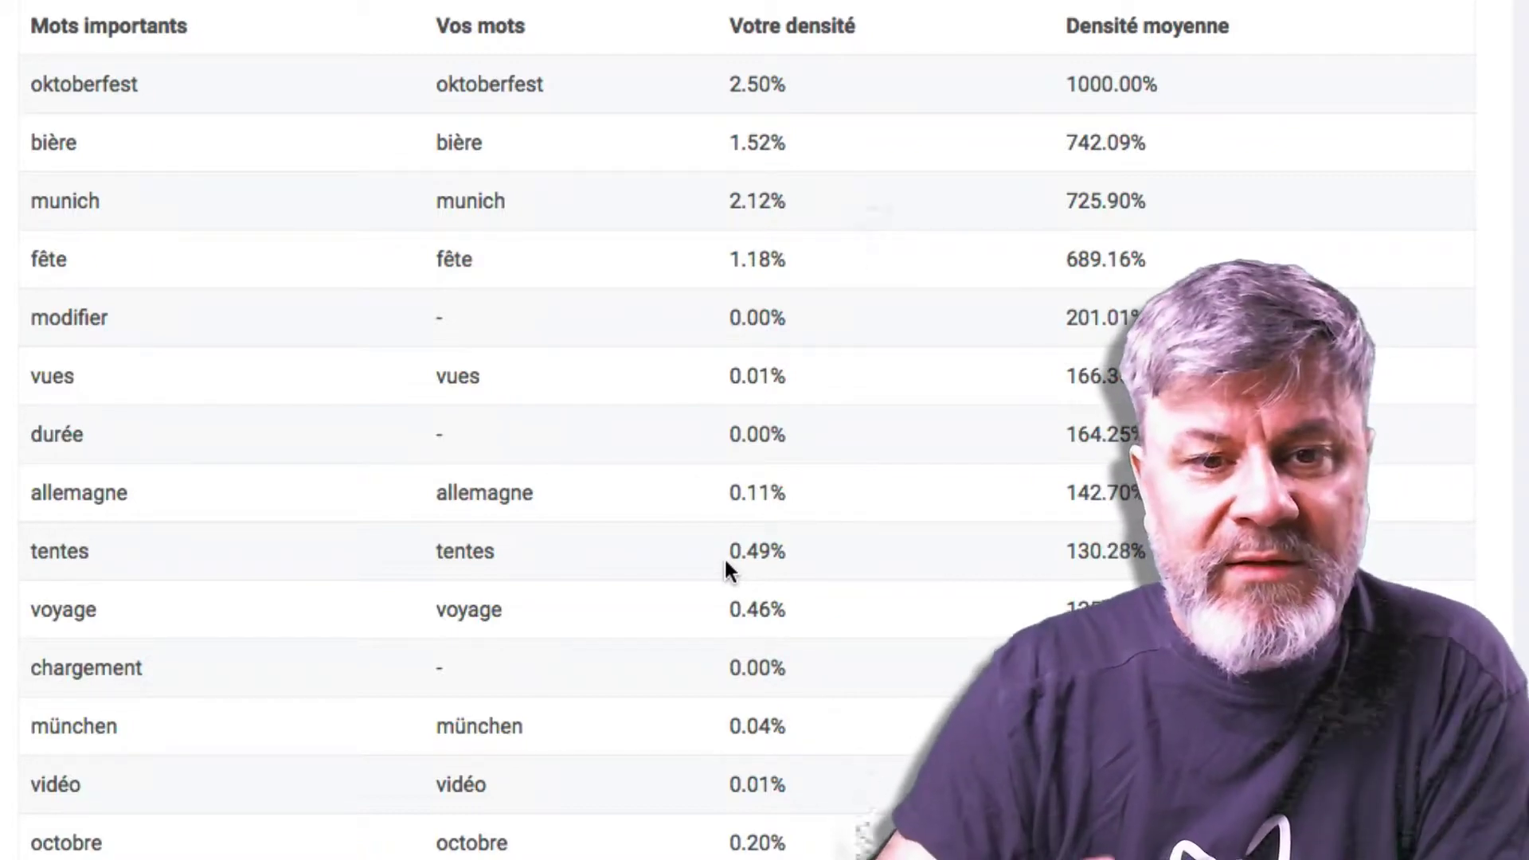
scroll(726, 562, down, 2)
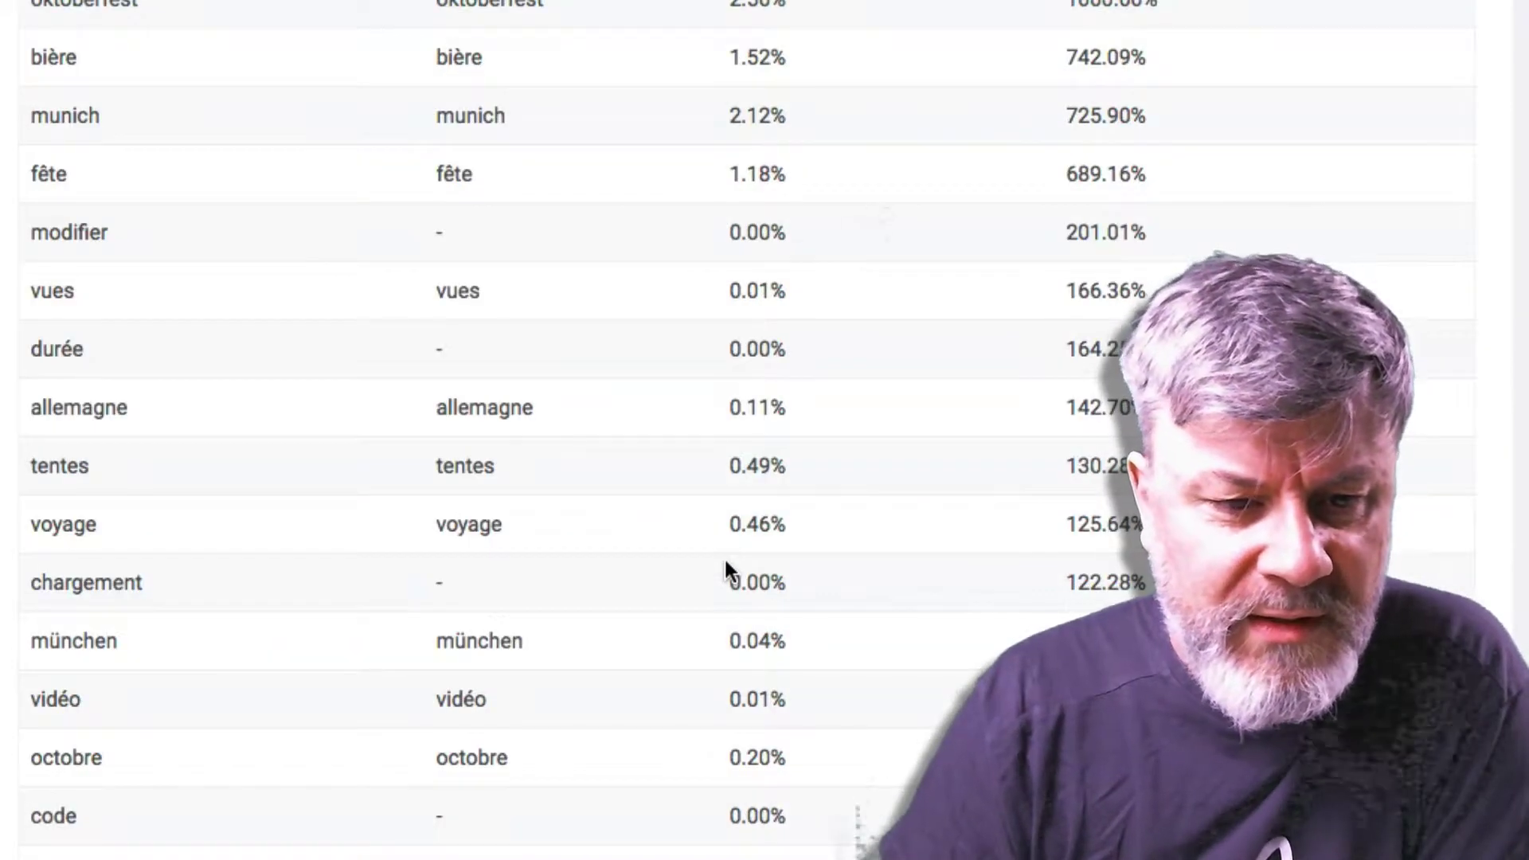
scroll(726, 562, down, 2)
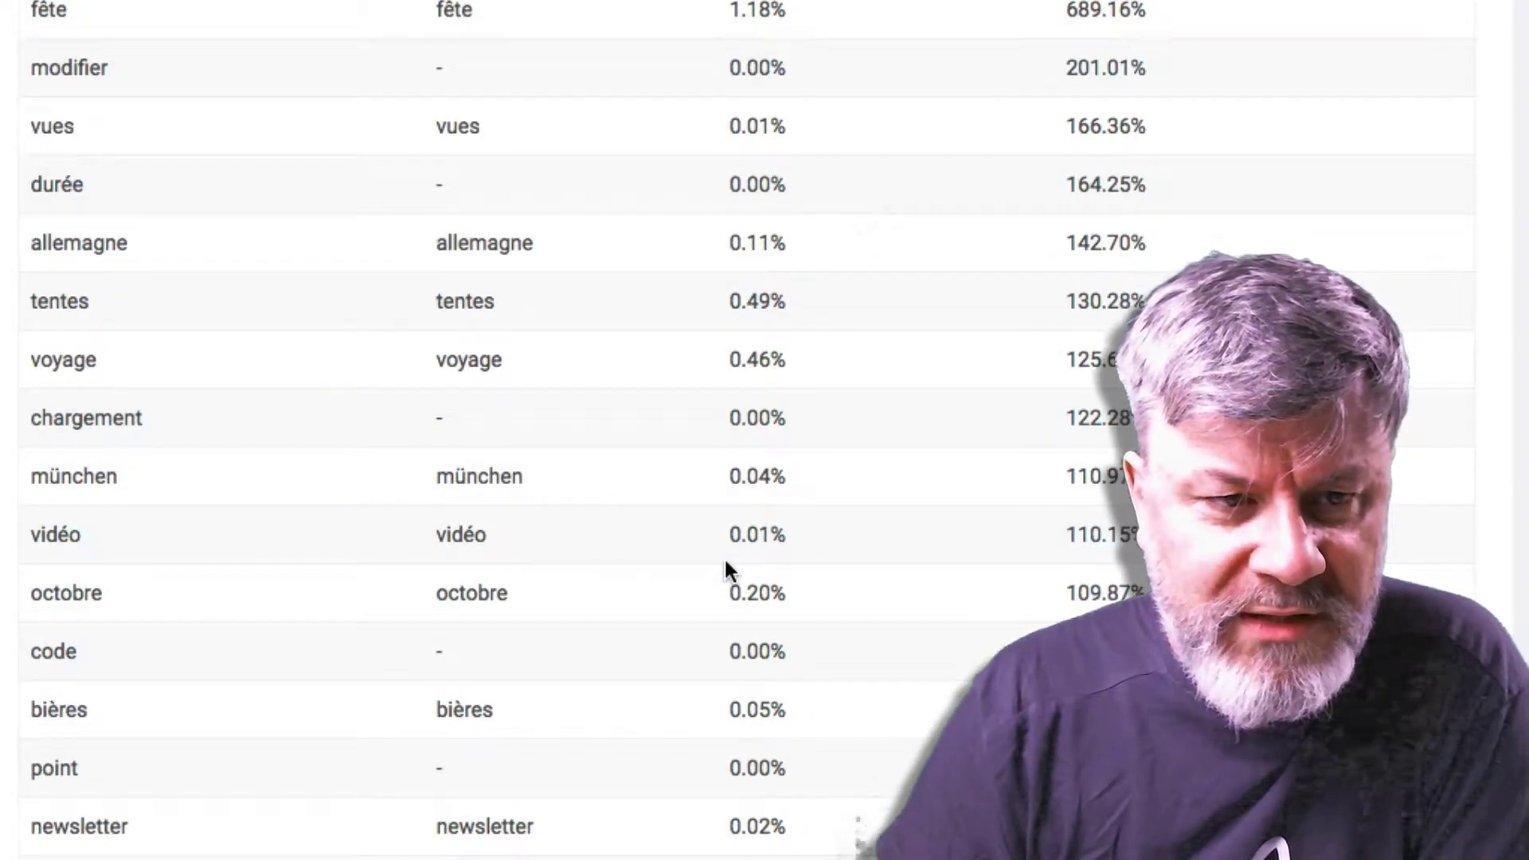
Display the mots-clés doubles and examine which important two-word phrases the page uses or lacks
scroll(726, 567, up, 5)
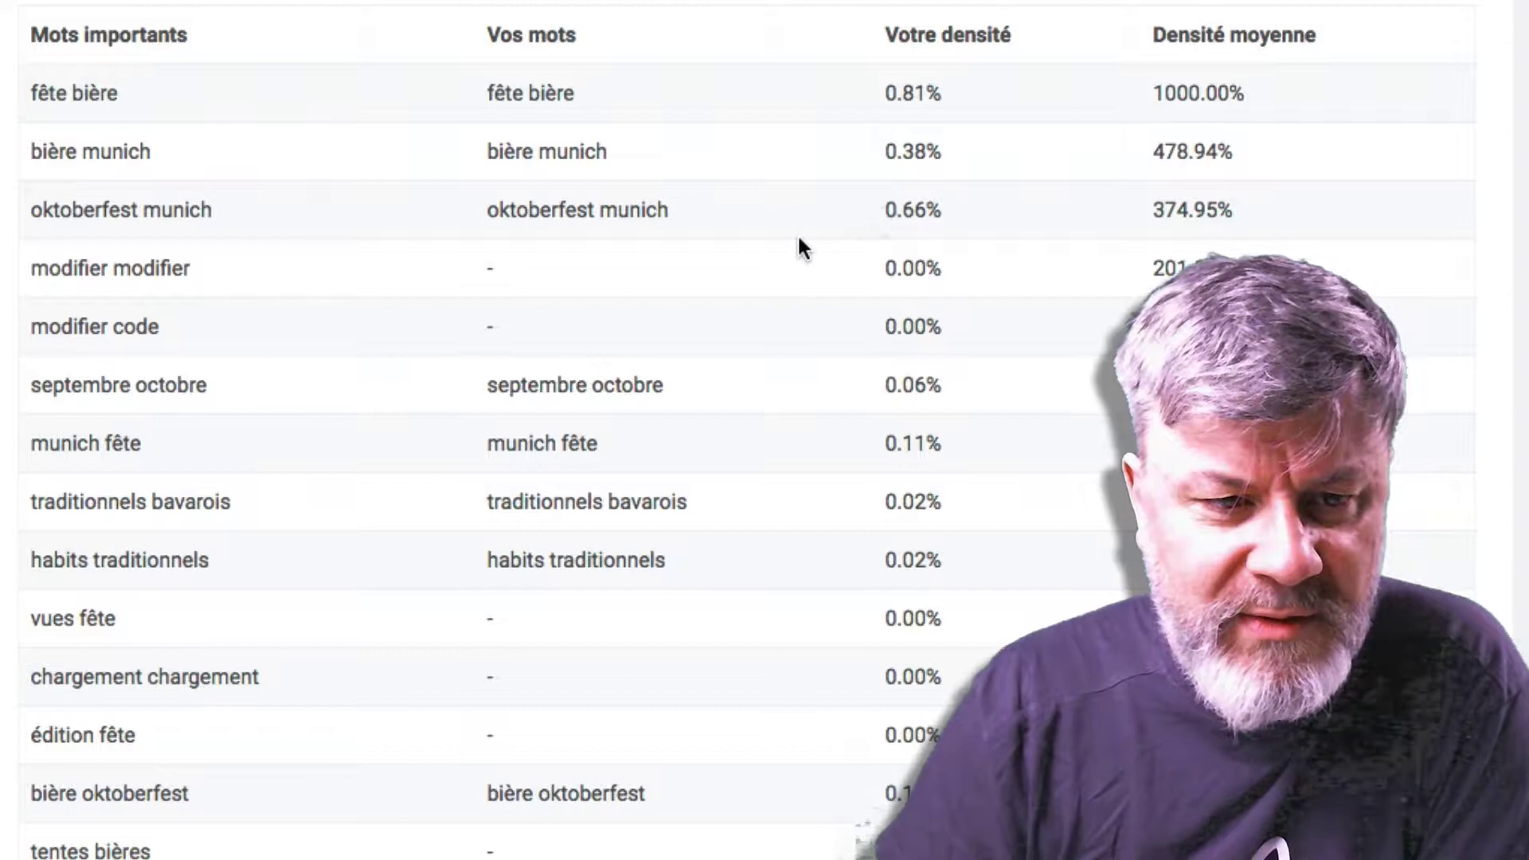
scroll(799, 238, down, 4)
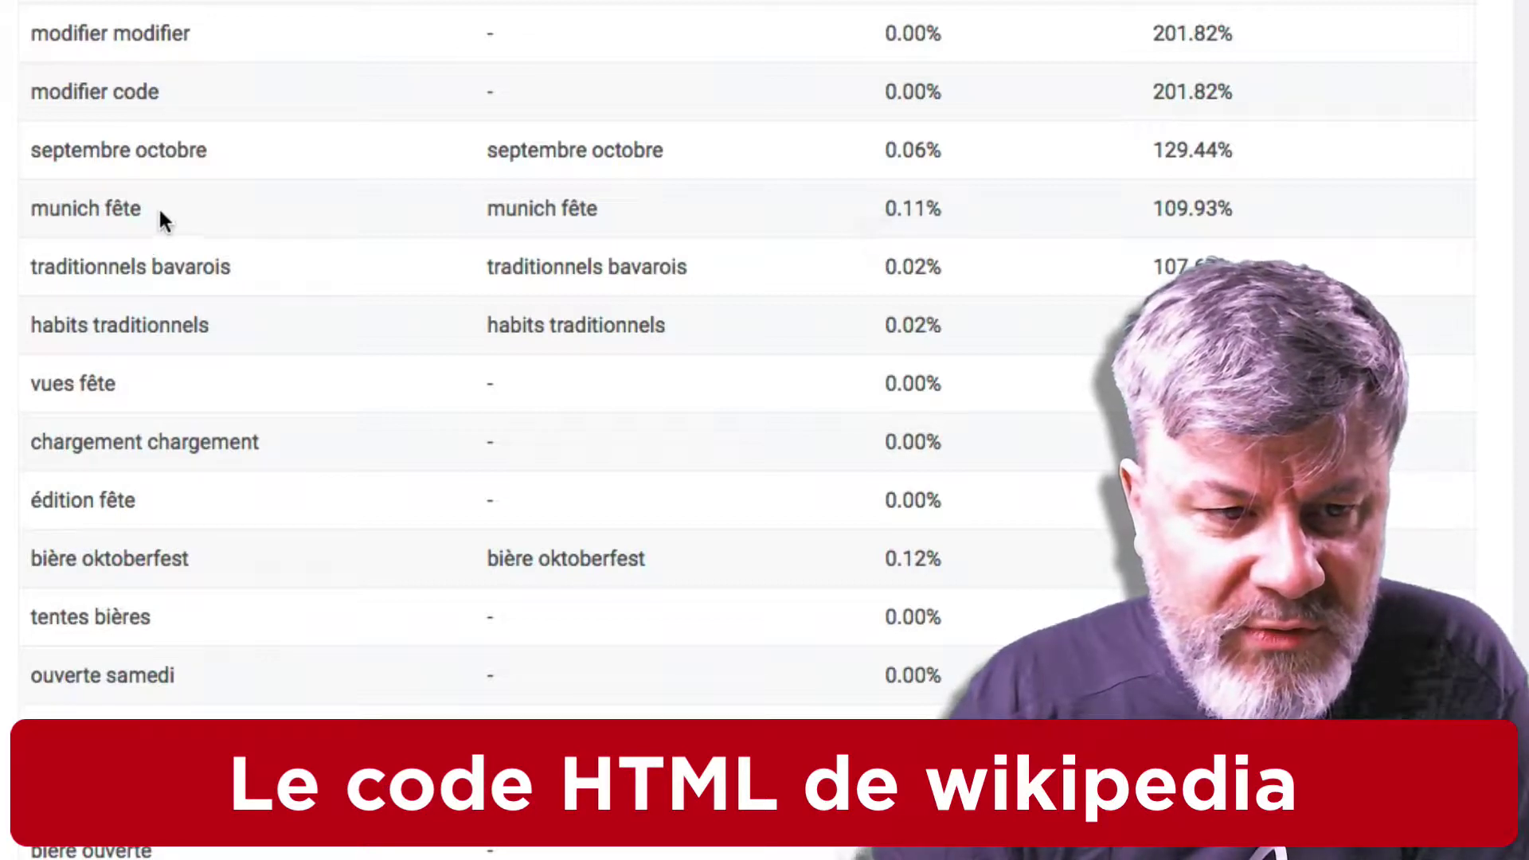
scroll(168, 212, down, 1)
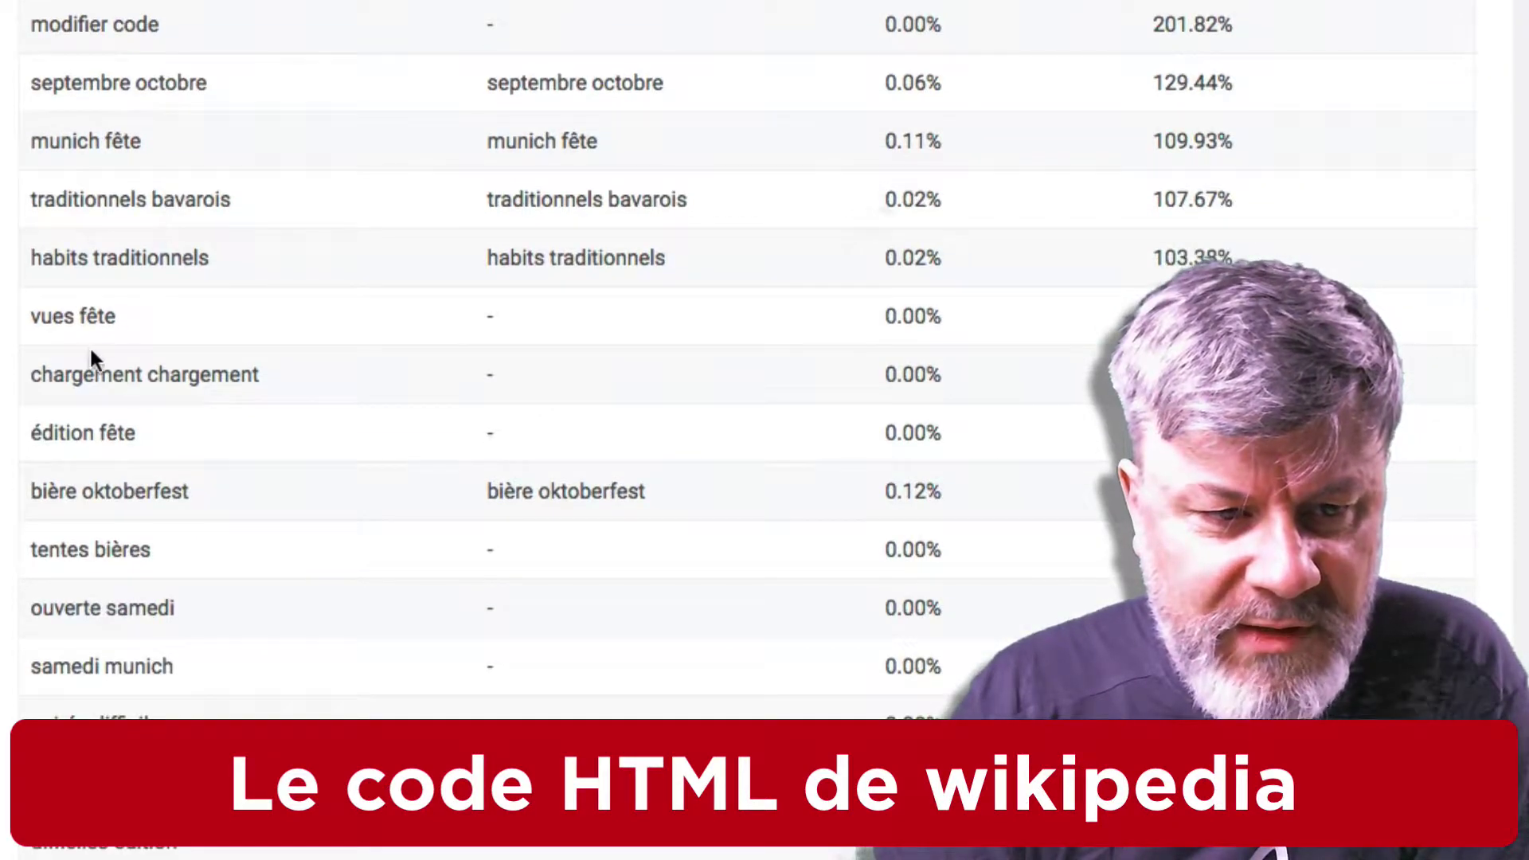
scroll(256, 352, down, 2)
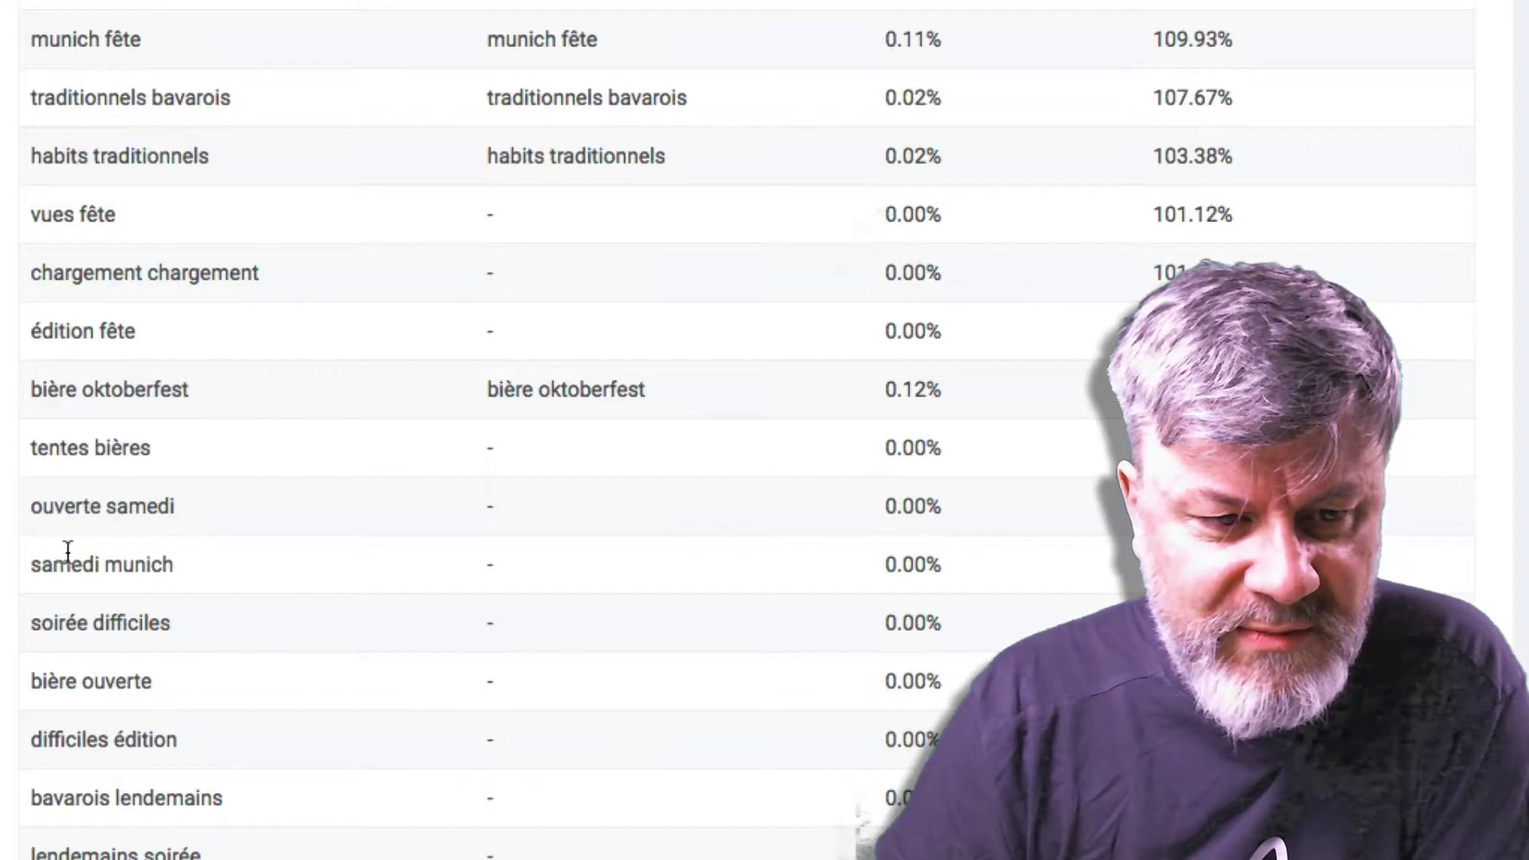
scroll(157, 607, down, 1)
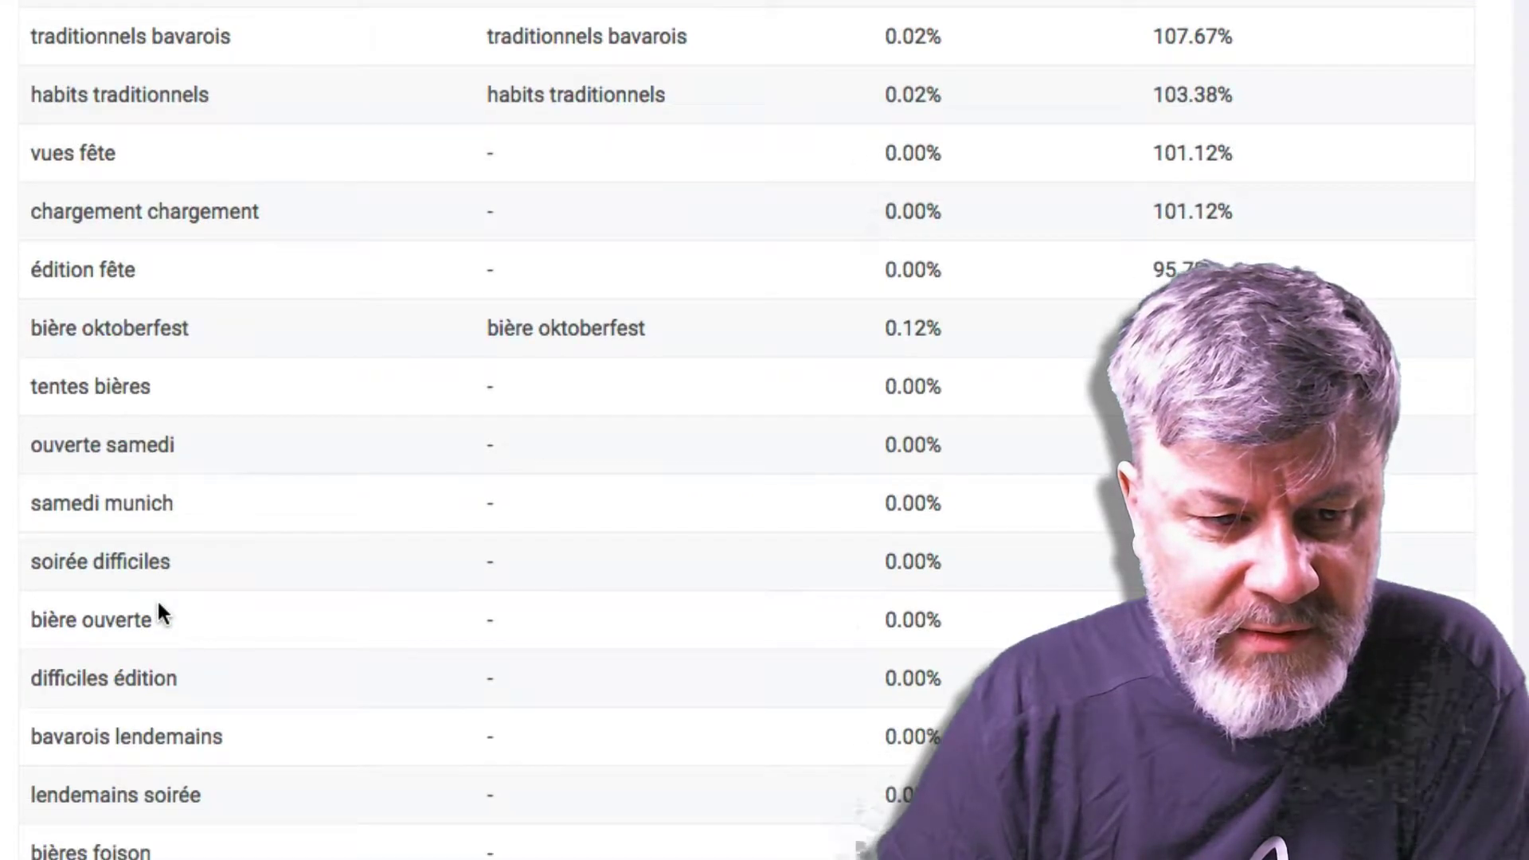
scroll(159, 606, down, 6)
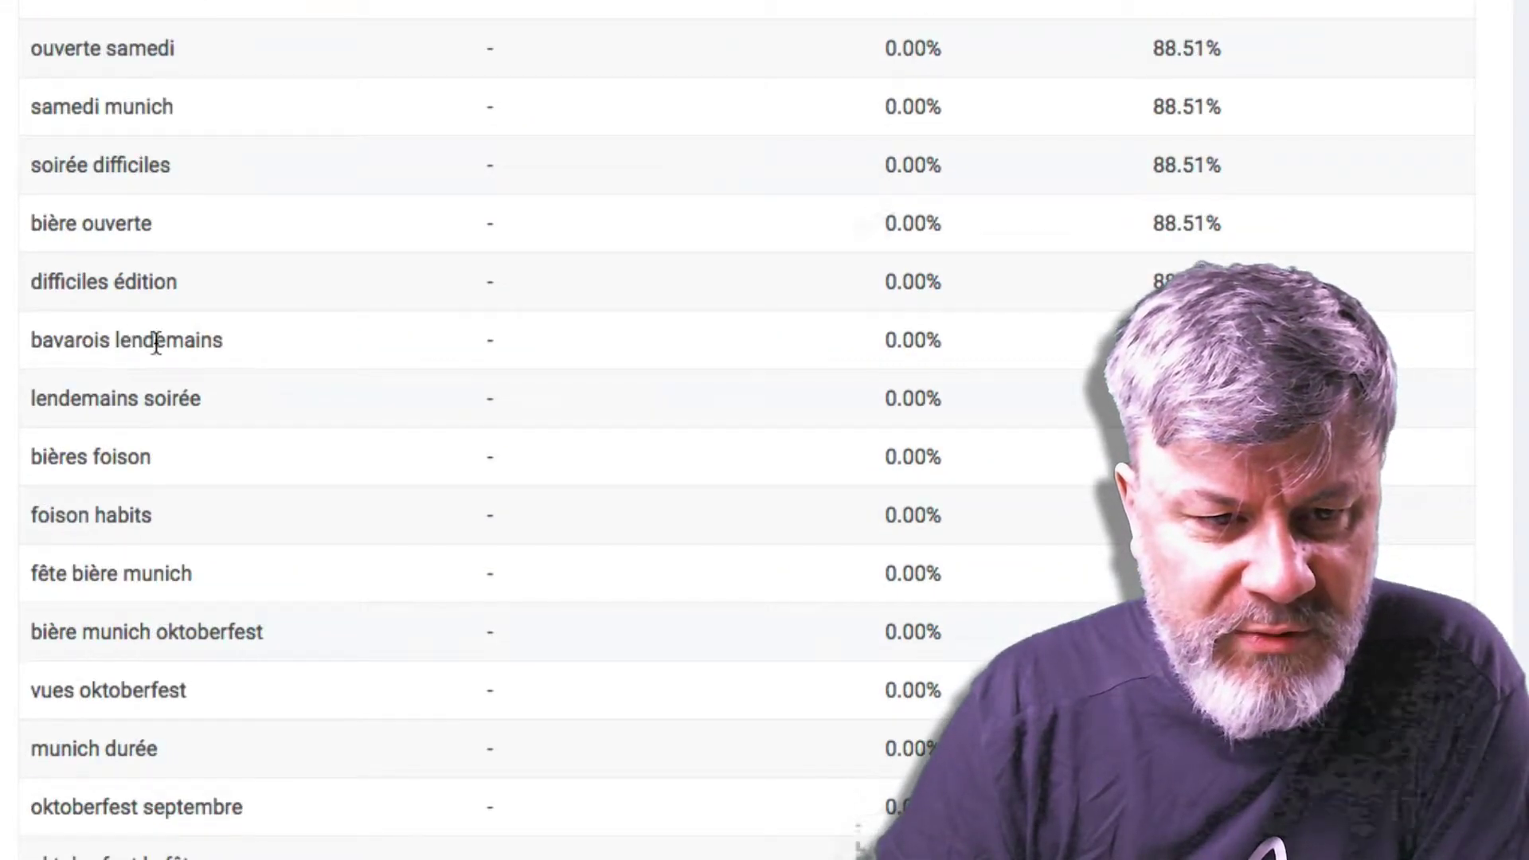
Display the mots-clés triples and examine which important three-word phrases the page uses or lacks
scroll(222, 354, up, 9)
scroll(477, 296, up, 7)
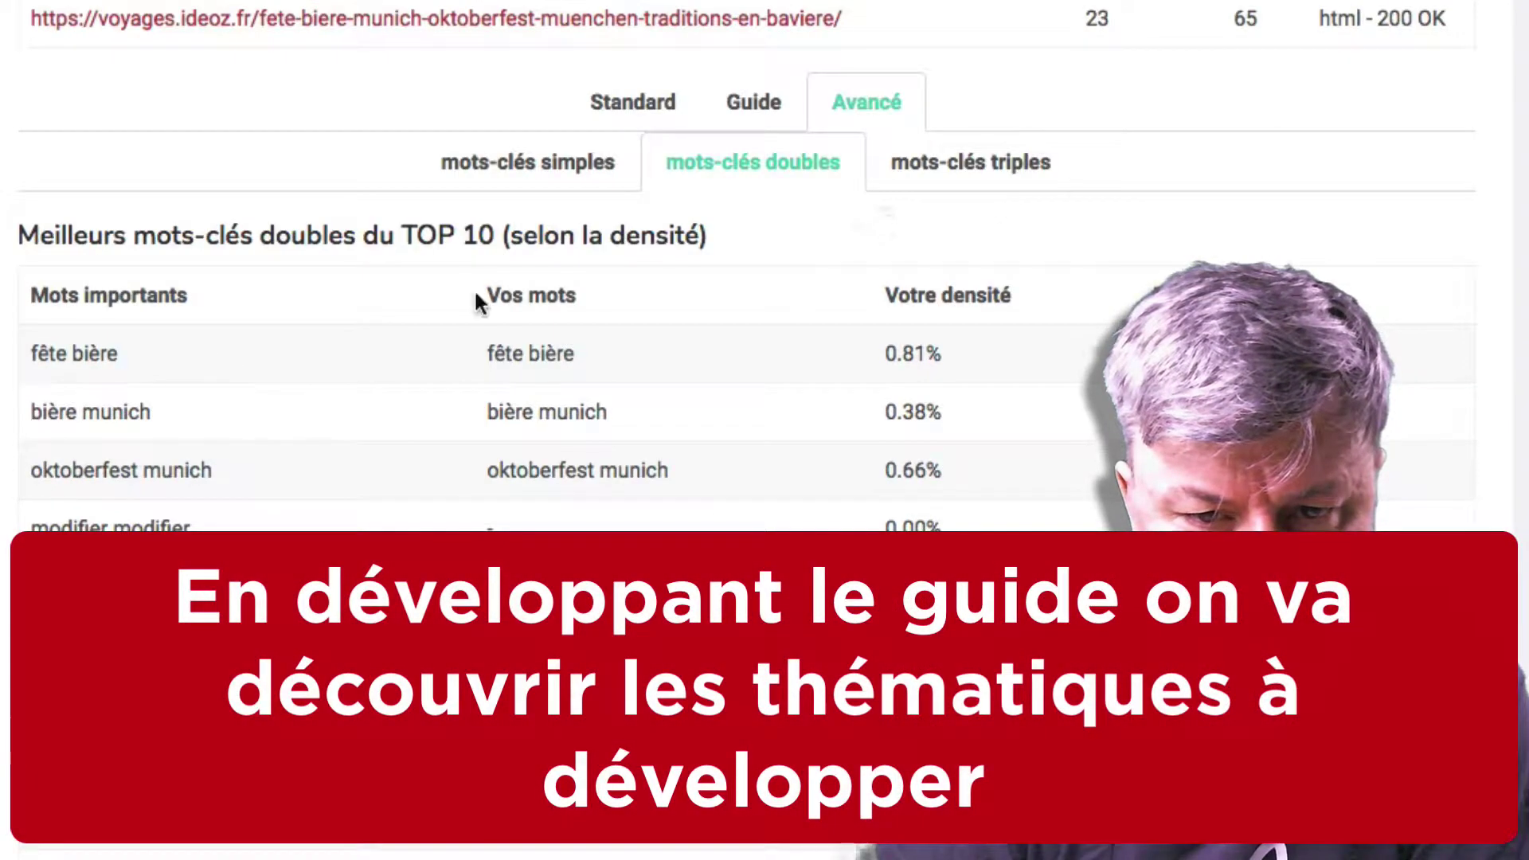
click(1023, 162)
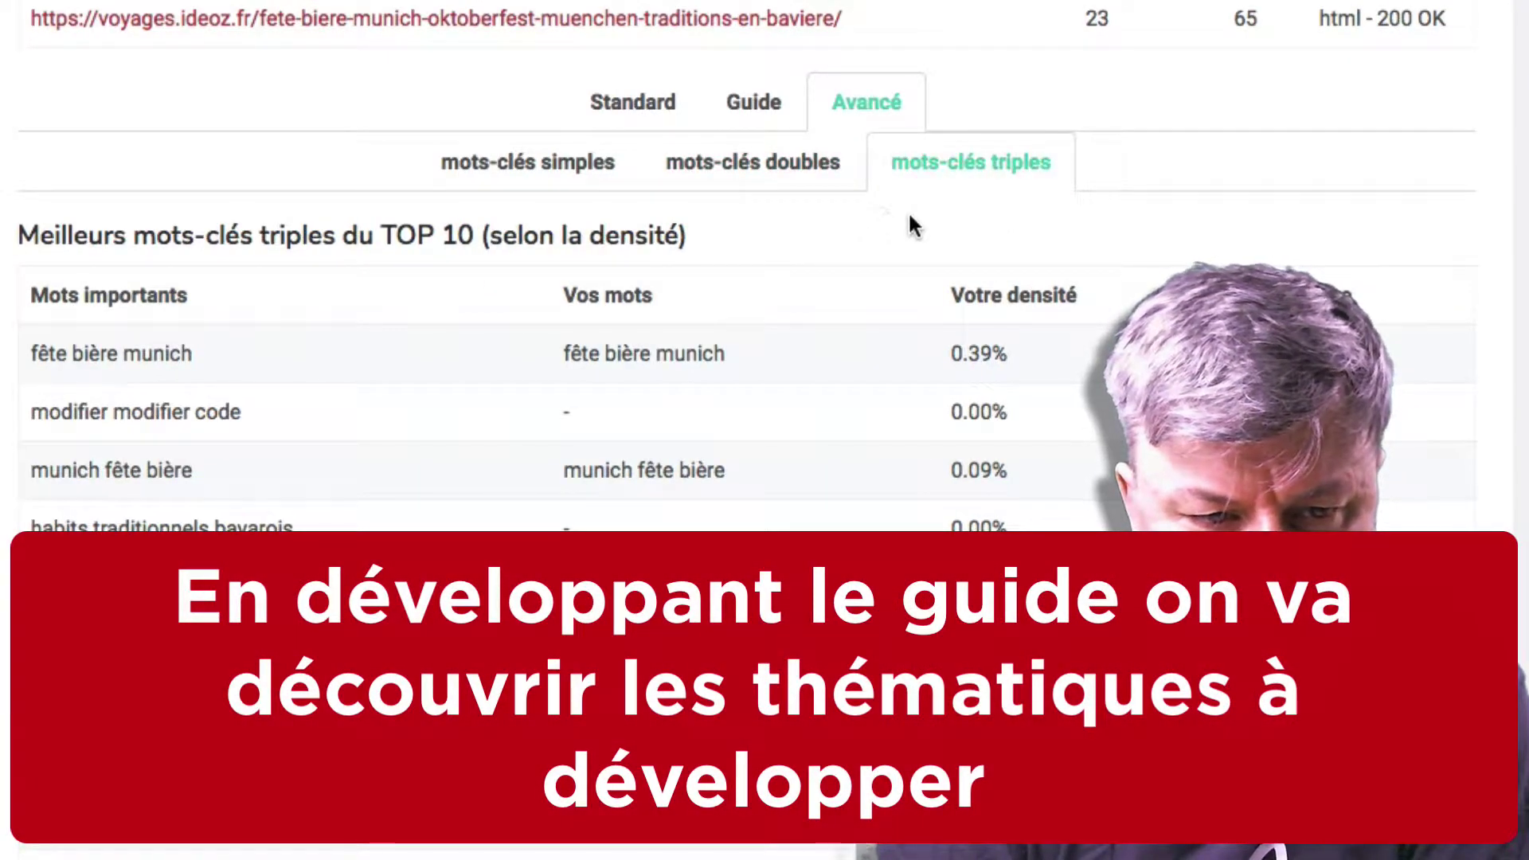
scroll(912, 226, down, 2)
scroll(911, 215, down, 1)
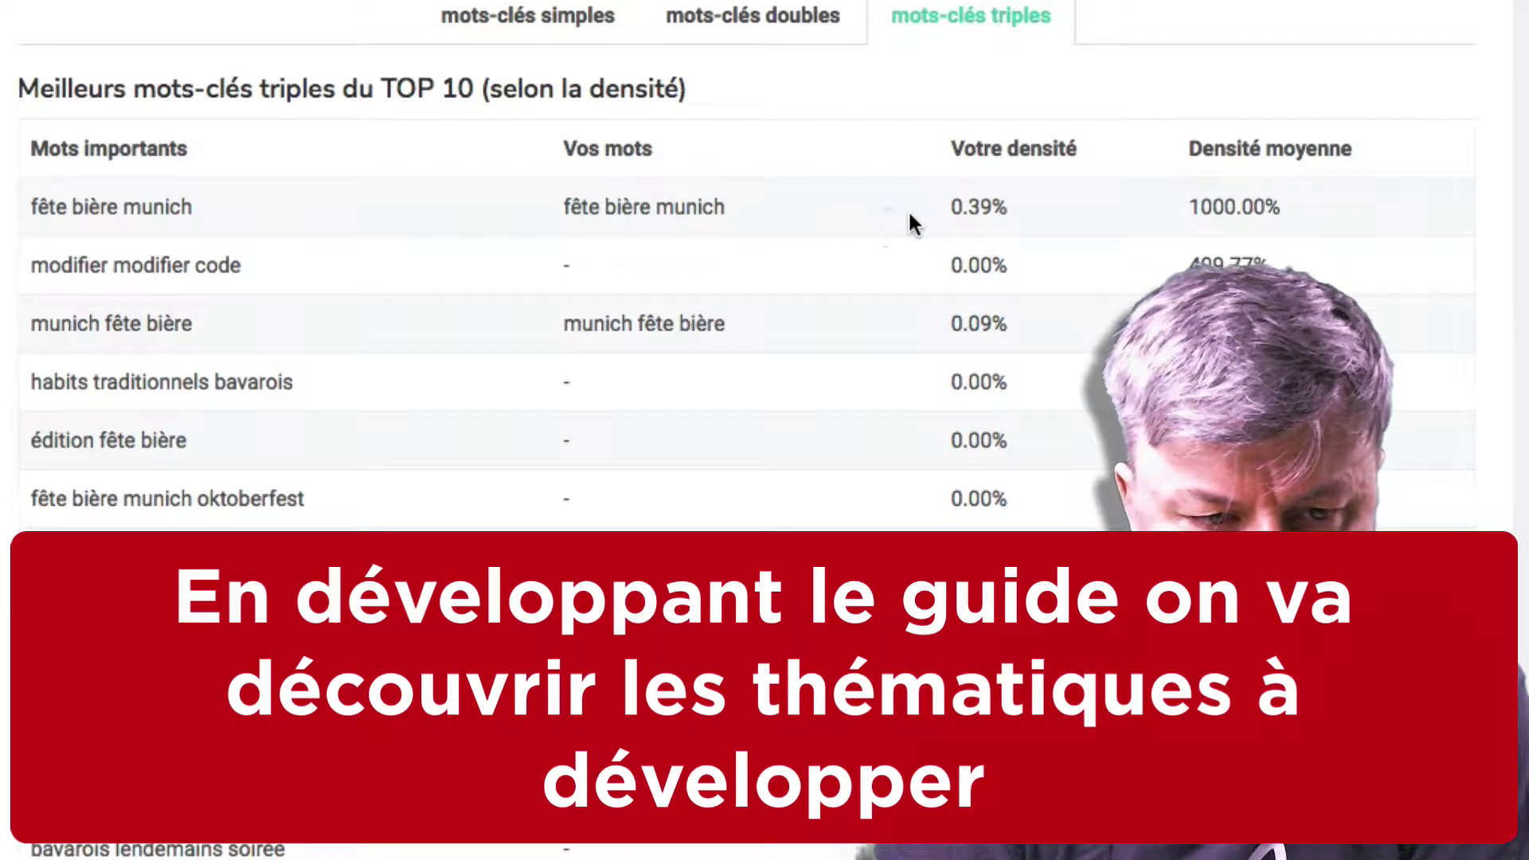
scroll(910, 215, down, 1)
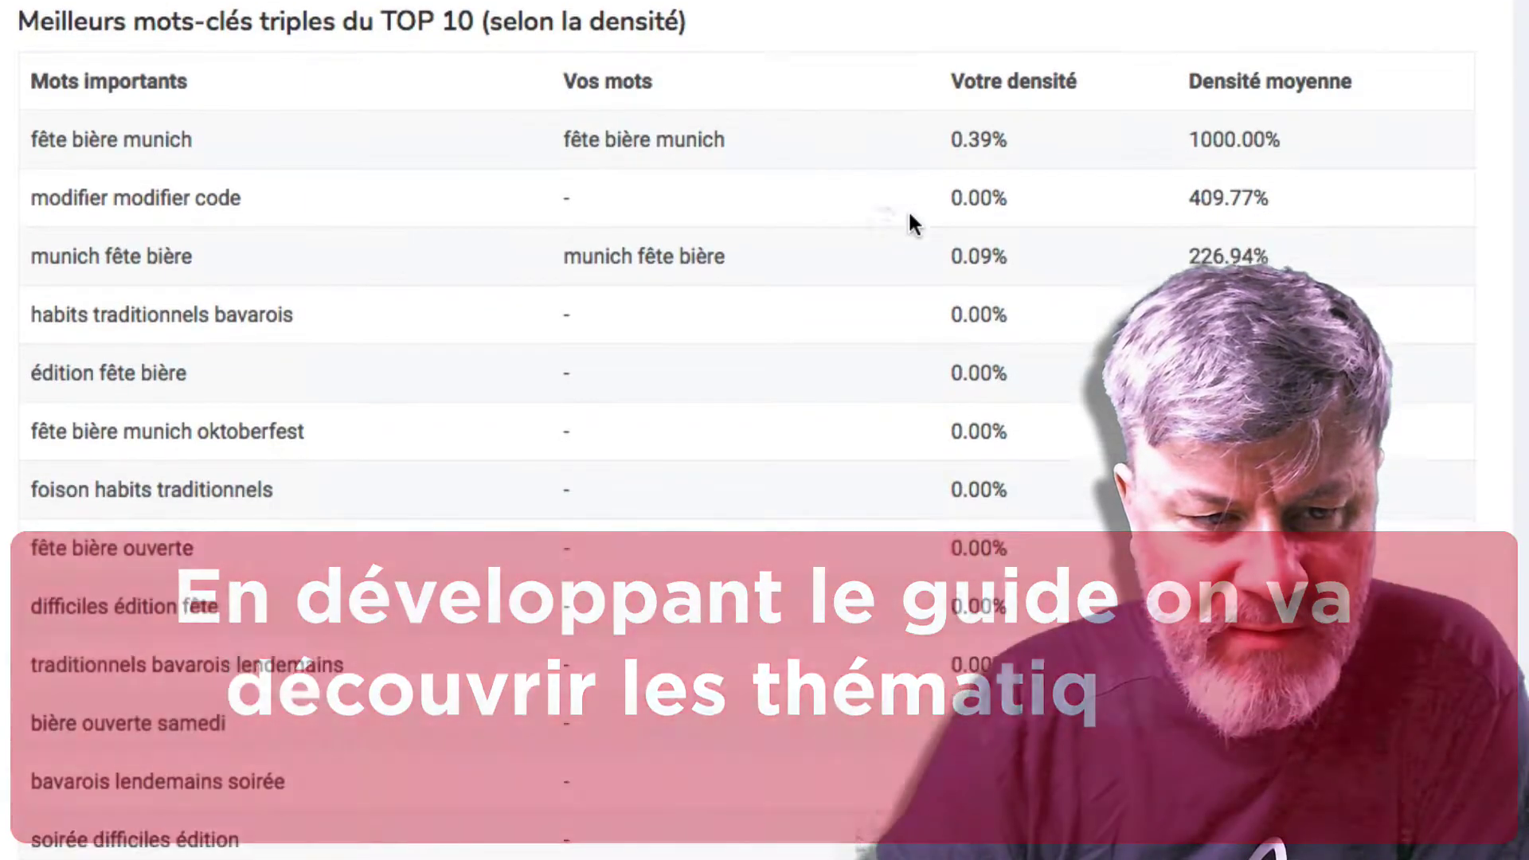
scroll(910, 213, down, 1)
scroll(910, 213, down, 1)
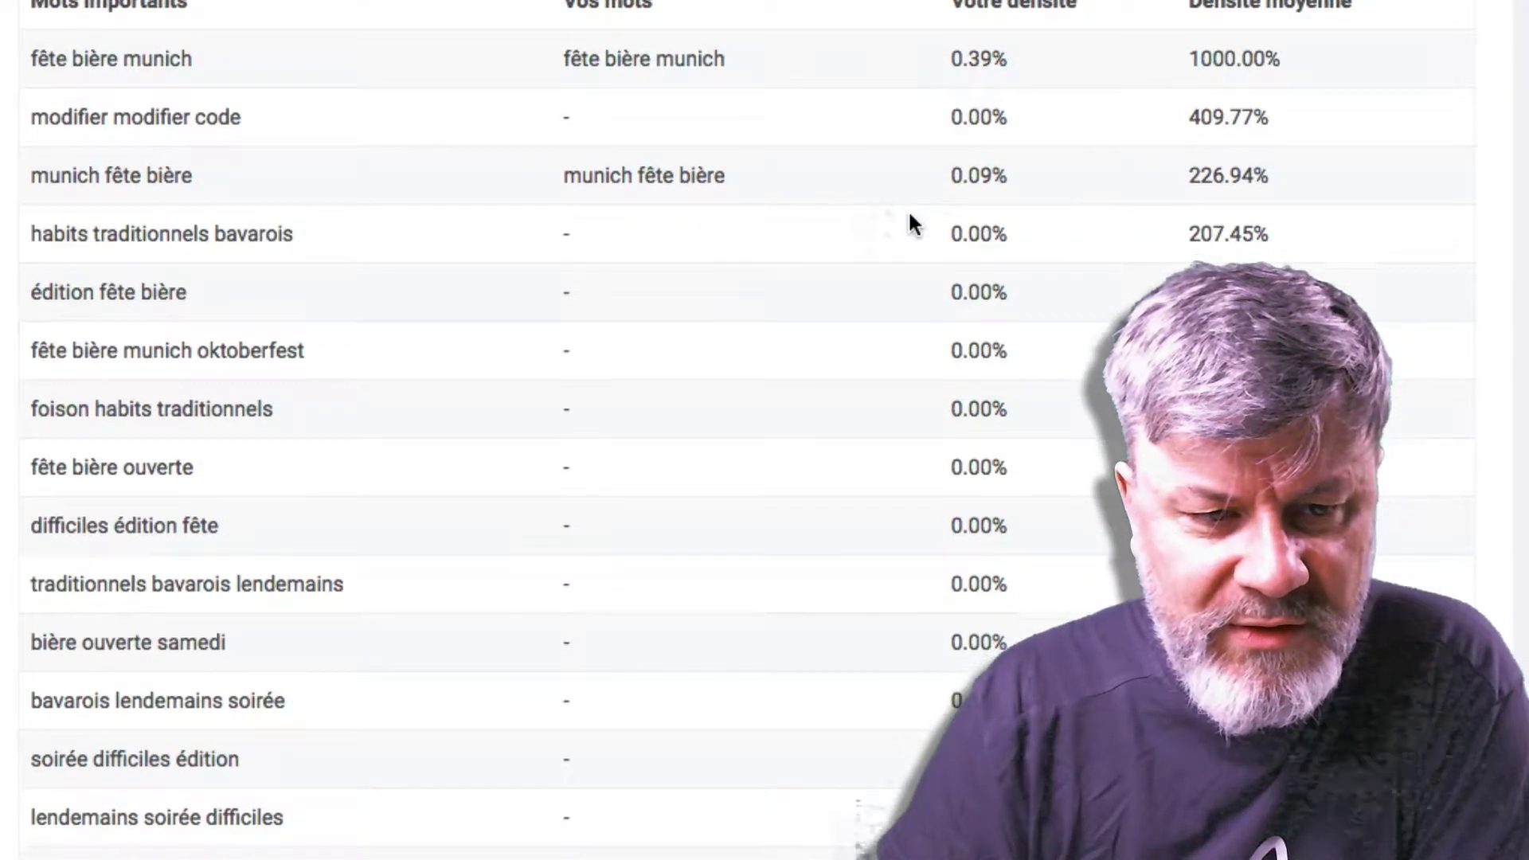
scroll(911, 215, down, 2)
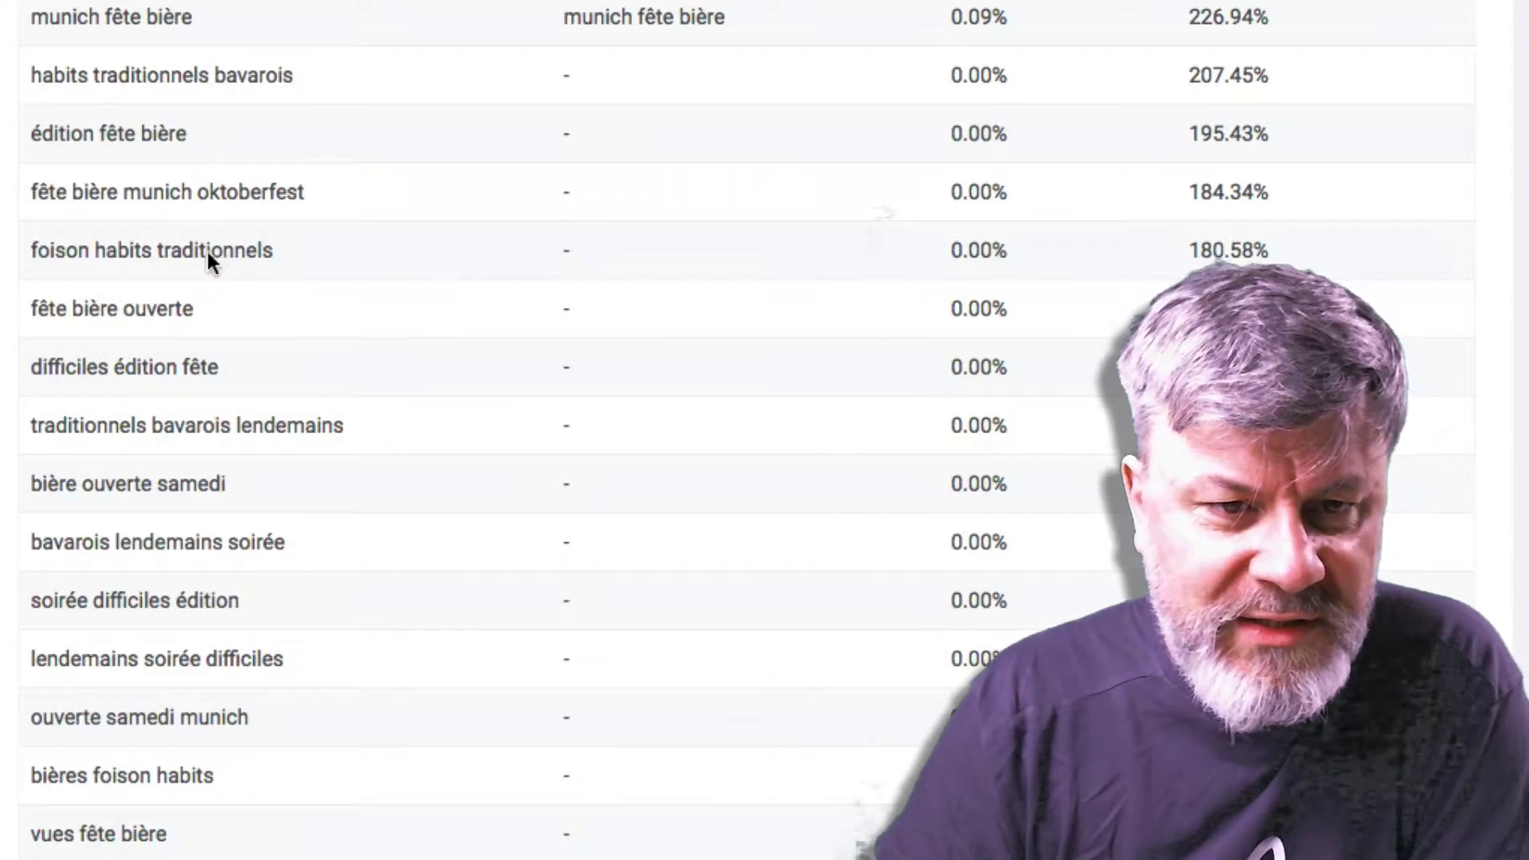
Return to the Standard analysis and look through the co-occurrences, description and H1 to H3 headings down to the page's end
scroll(235, 248, up, 2)
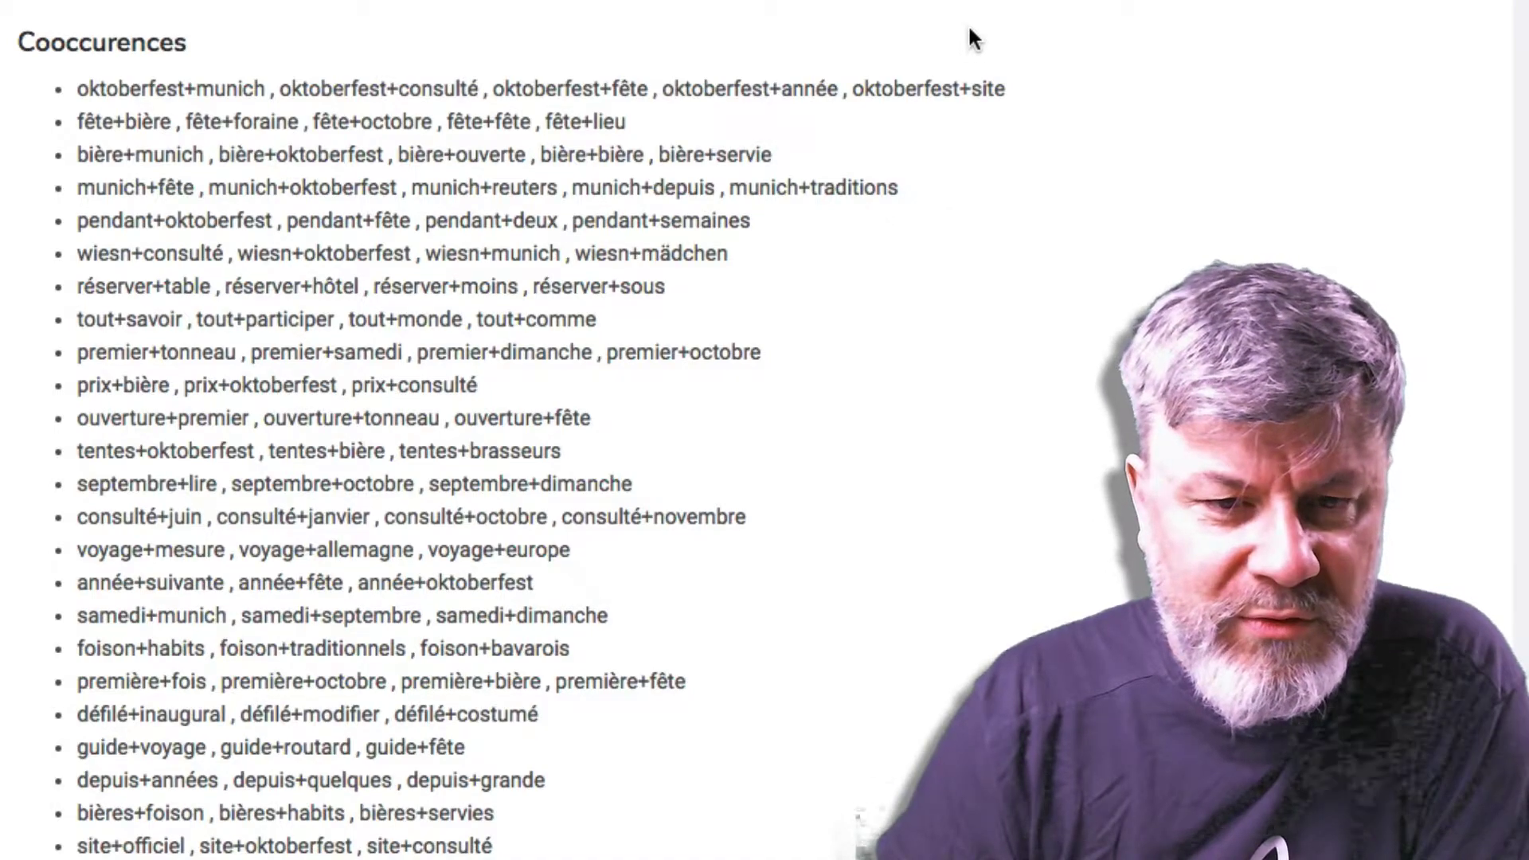
scroll(969, 30, down, 20)
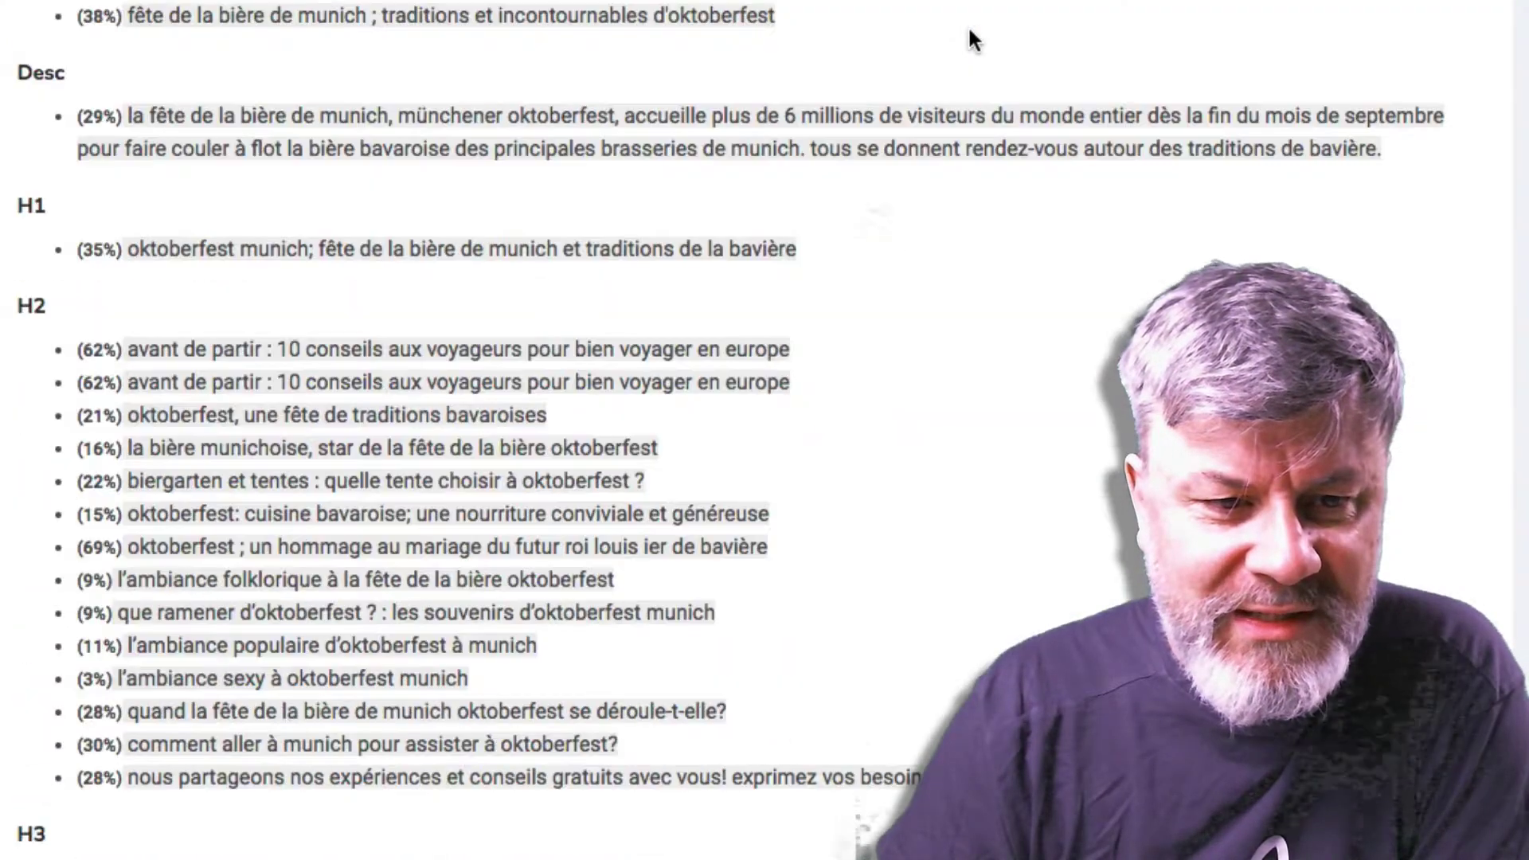
scroll(970, 30, down, 20)
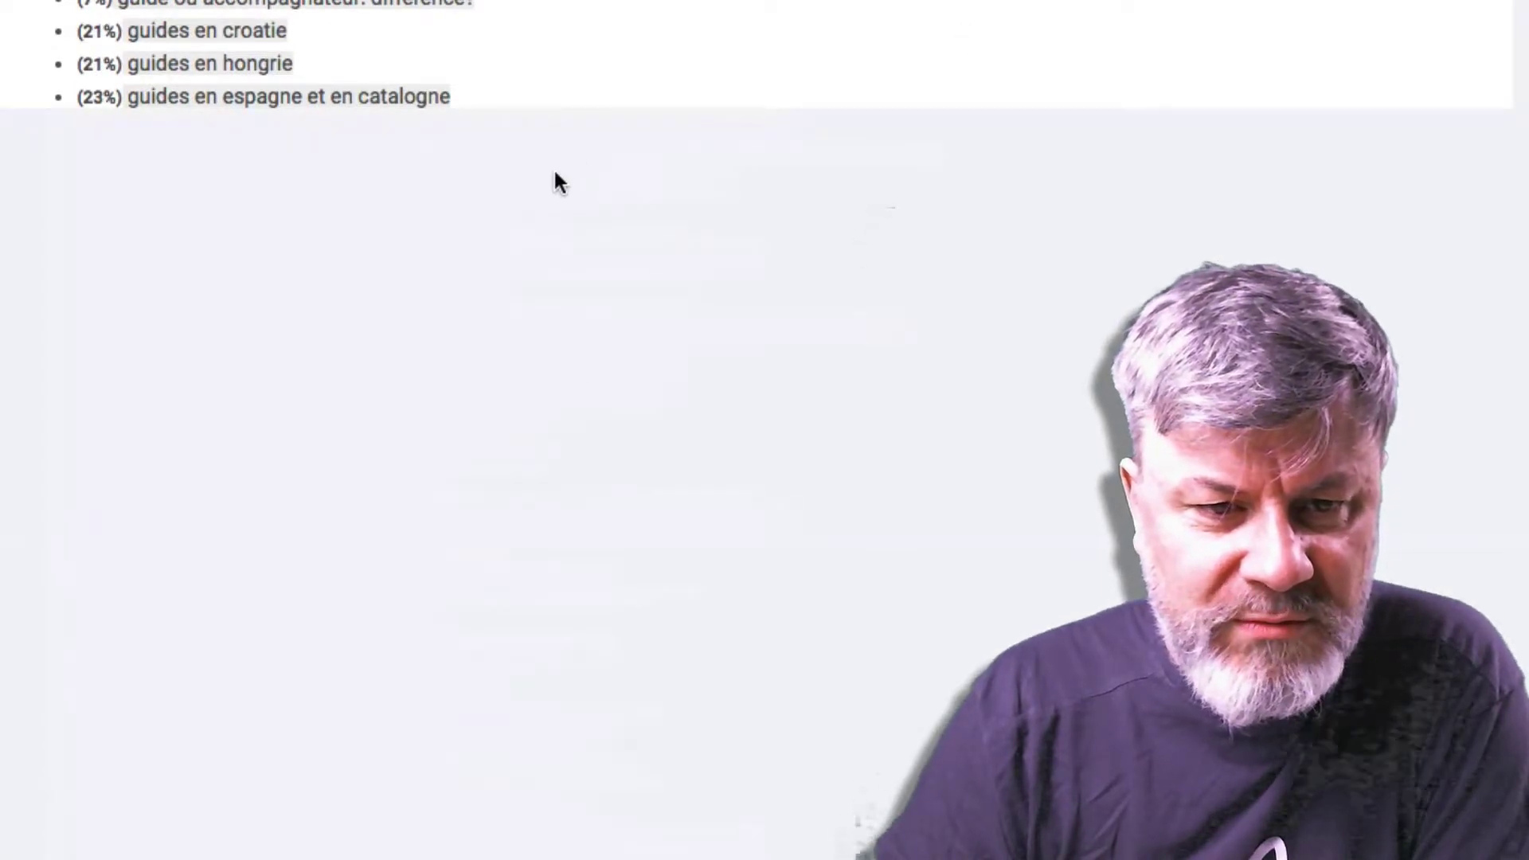
Review the headings and co-occurrences with Mots communs déjà présents highlighted, and turn that highlighting off
scroll(556, 172, up, 15)
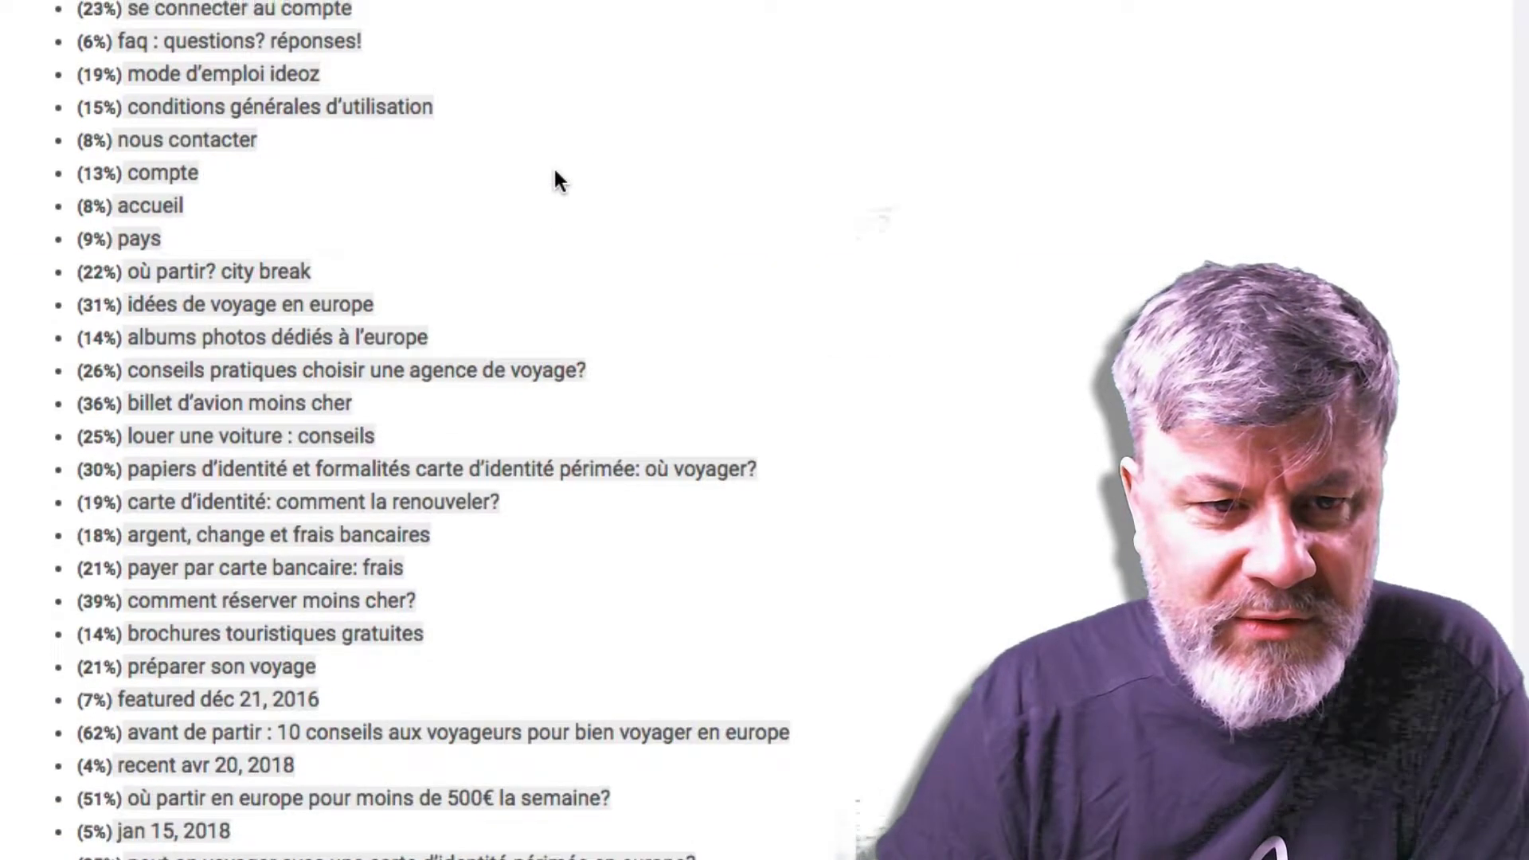
scroll(556, 175, up, 20)
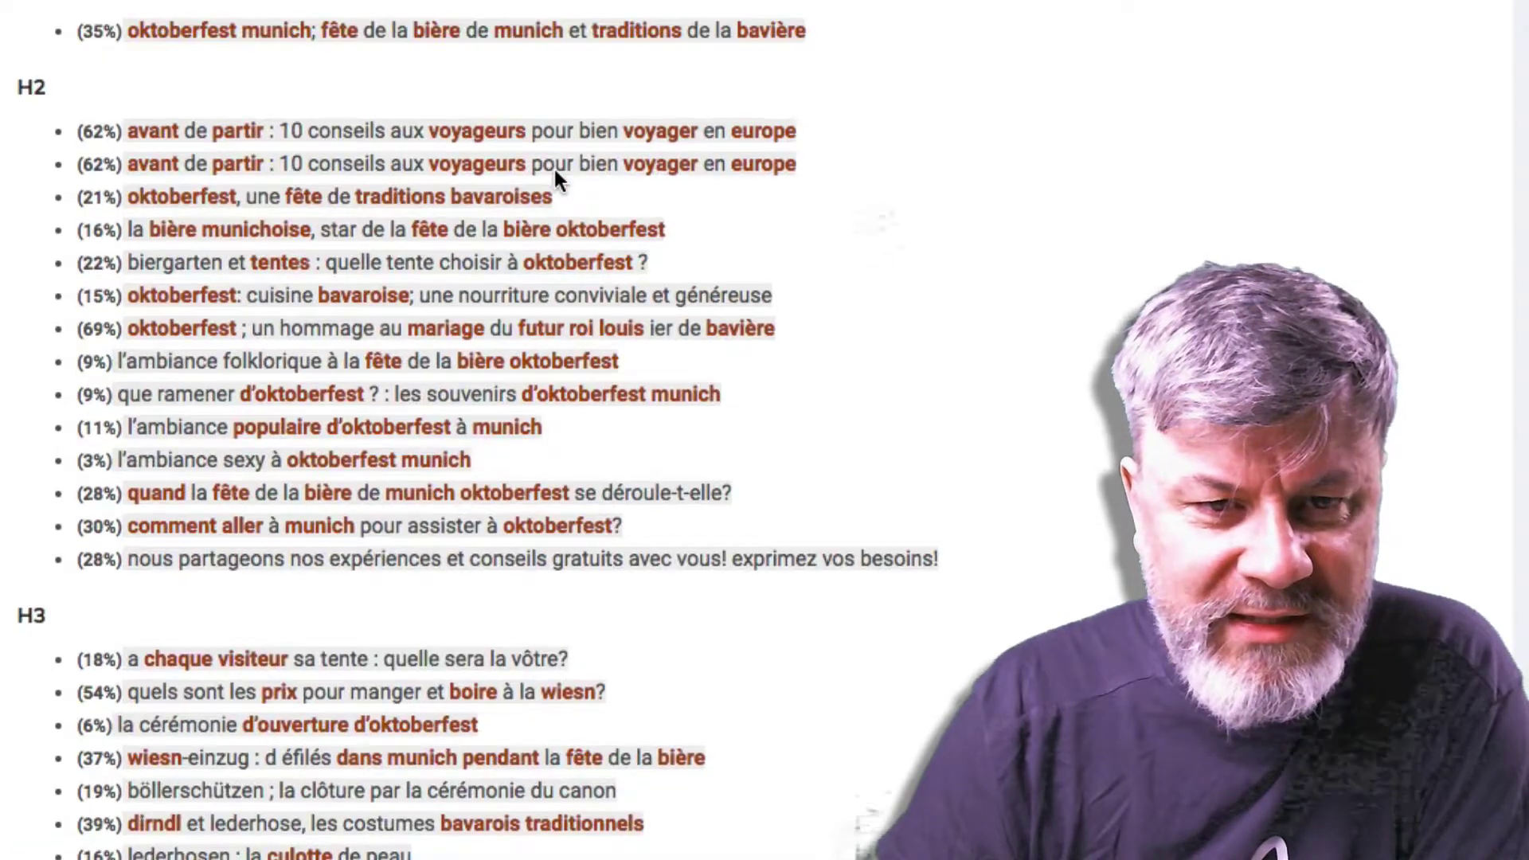
scroll(554, 170, up, 20)
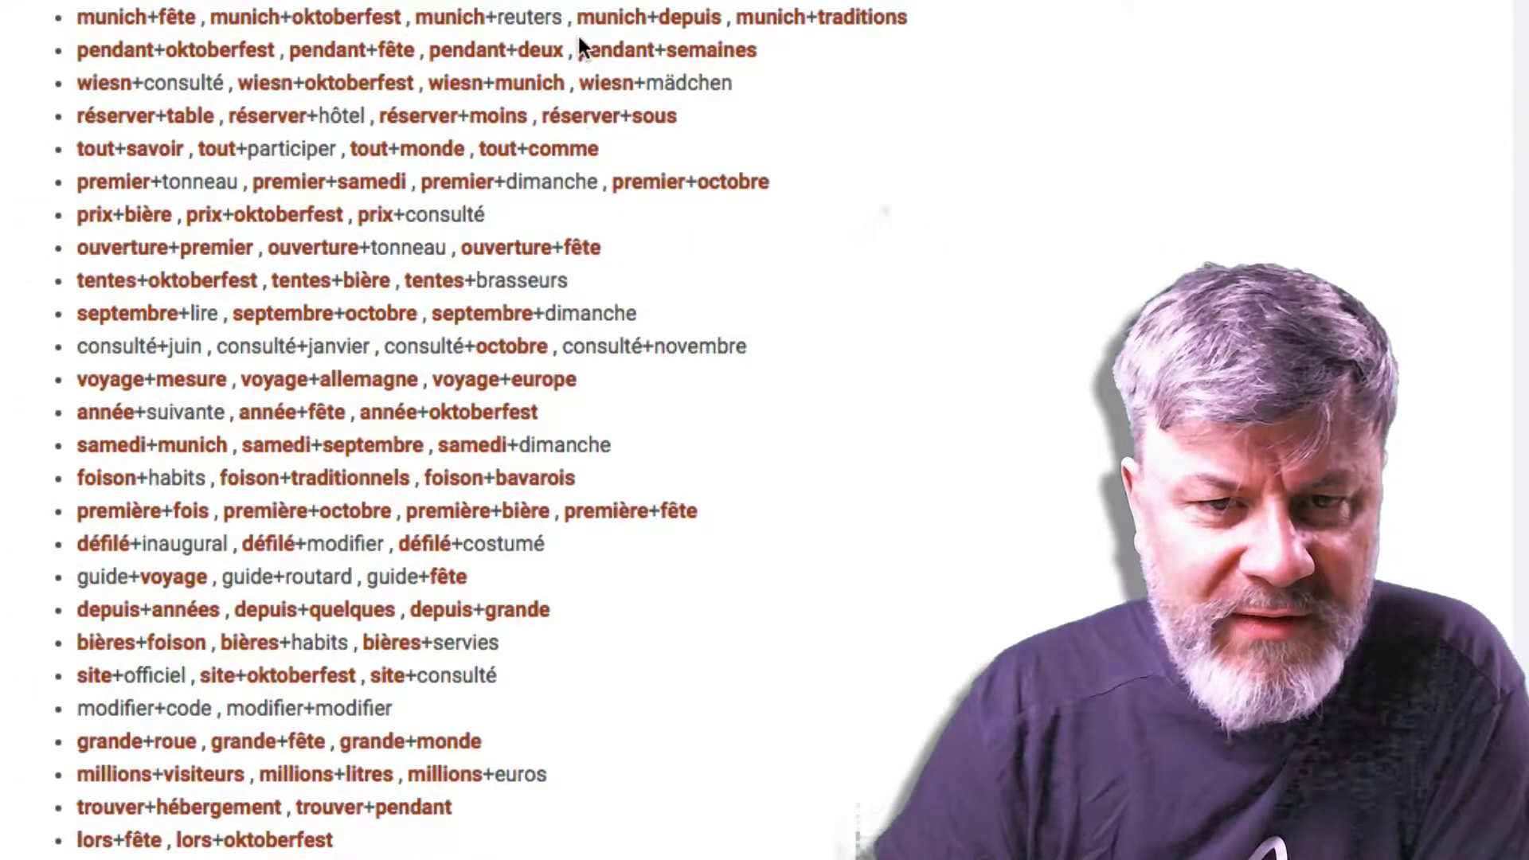
scroll(417, 406, up, 4)
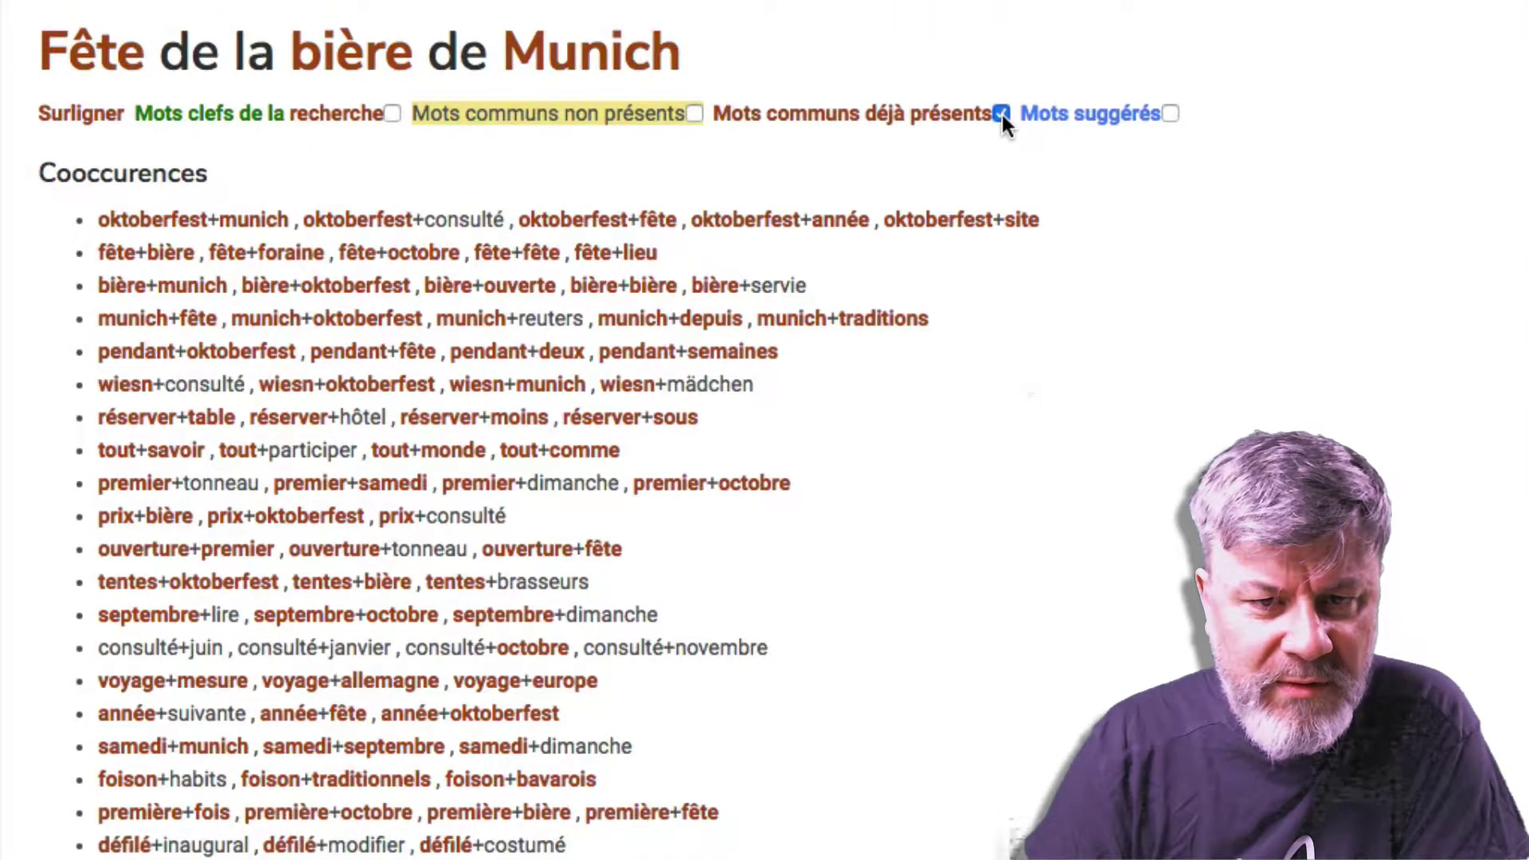
key(space)
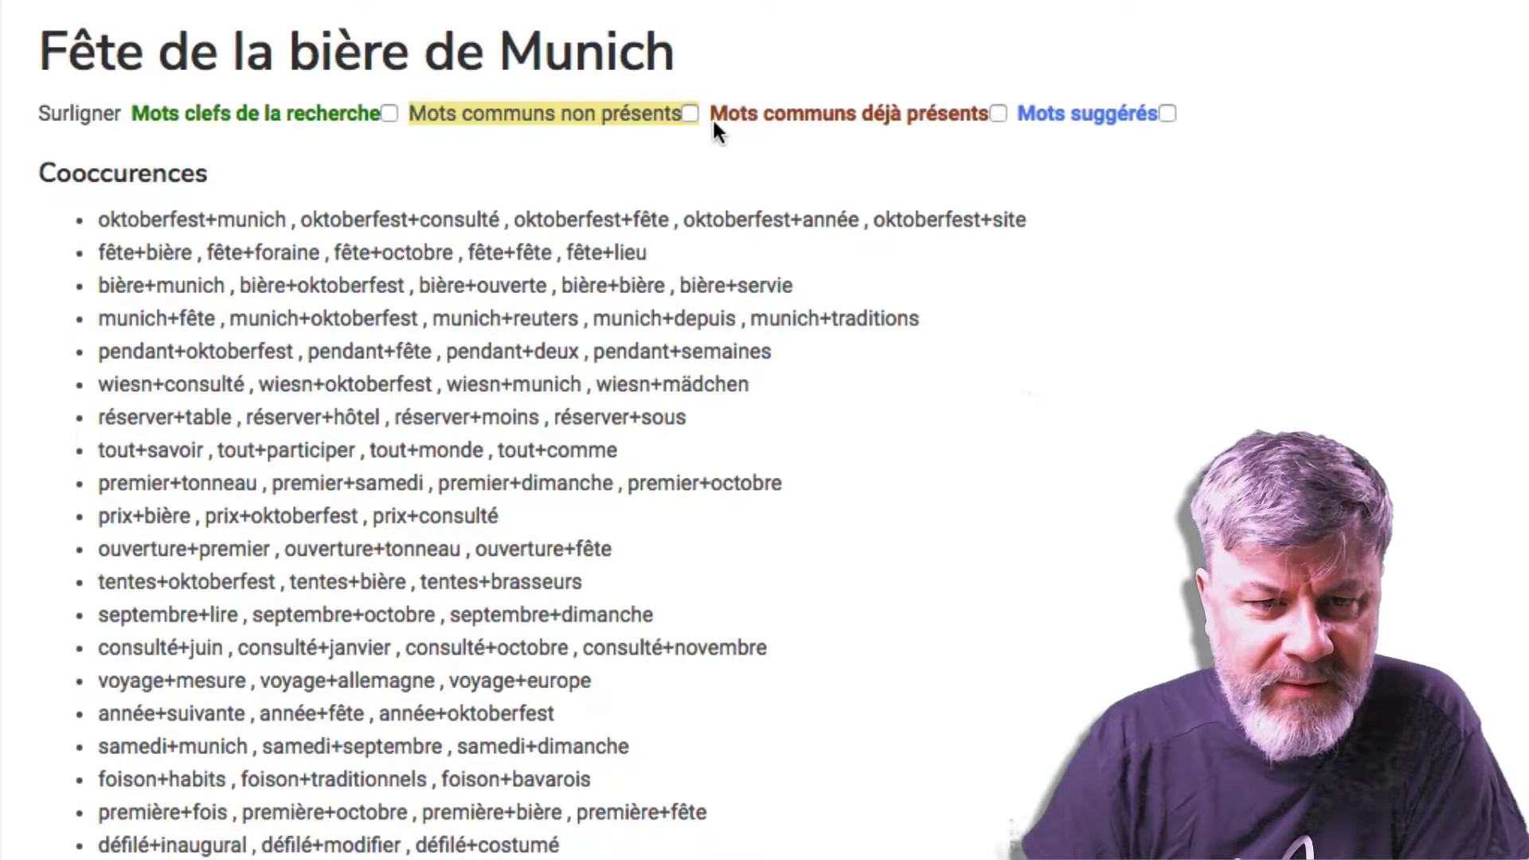
Highlight the Mots communs non présents to examine them in the relevant and suggested keyword lists, and clear the highlighting
click(689, 113)
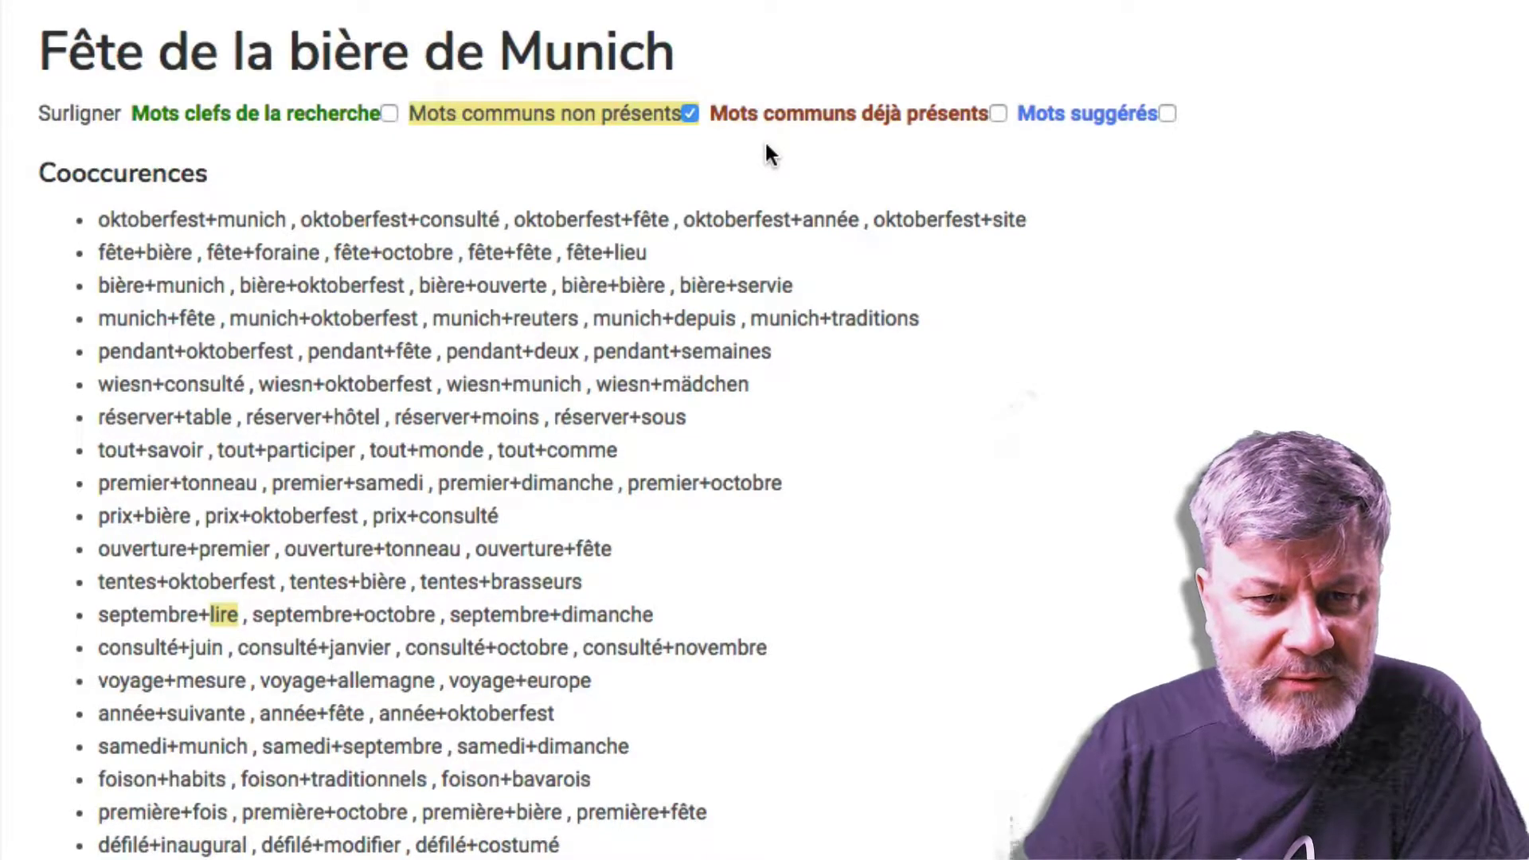
scroll(769, 154, down, 10)
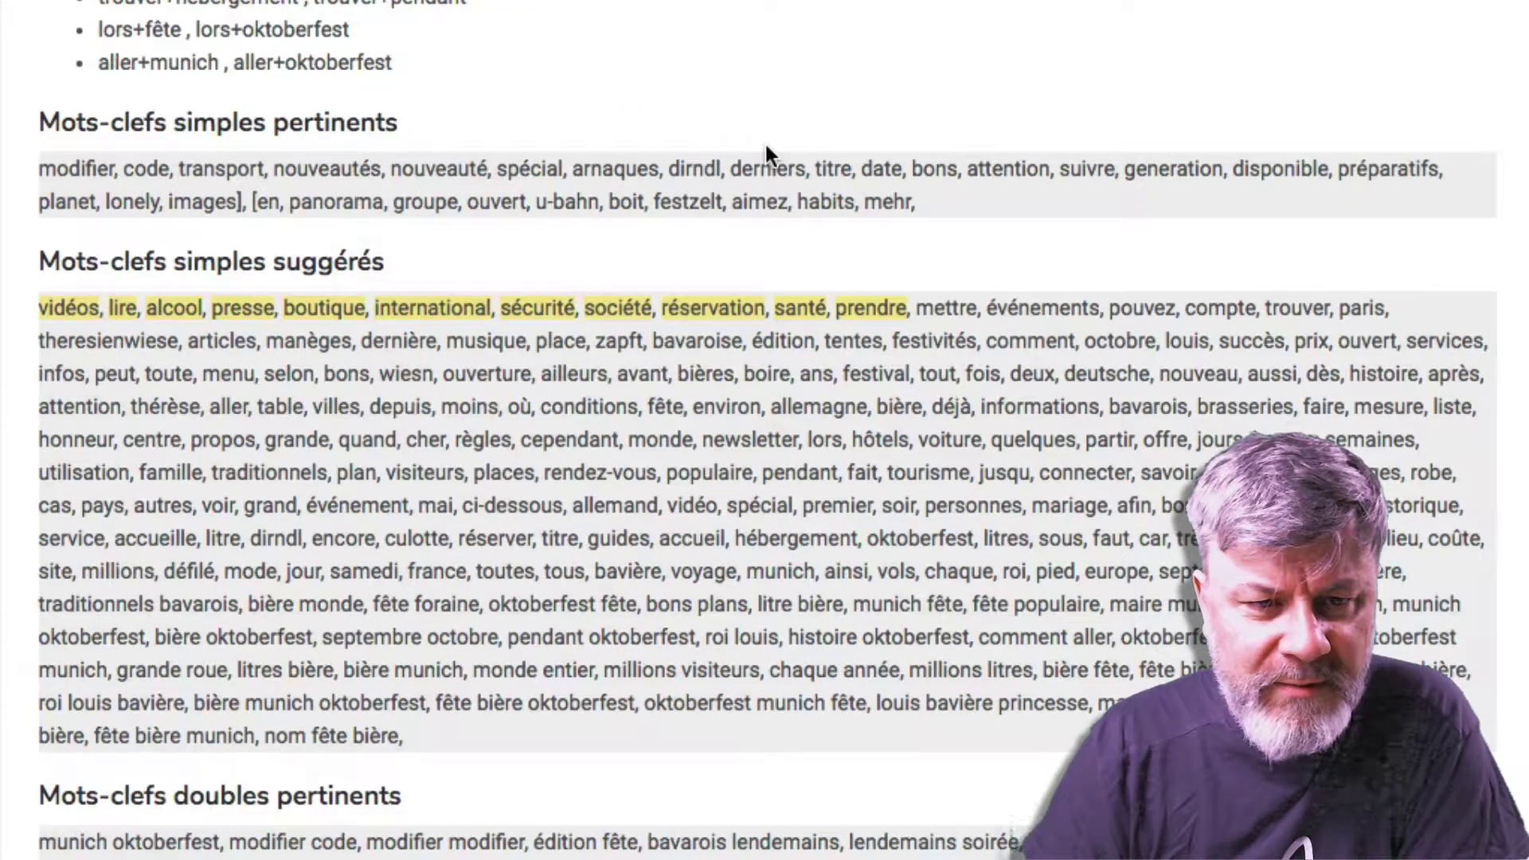
scroll(766, 147, down, 2)
scroll(764, 141, down, 7)
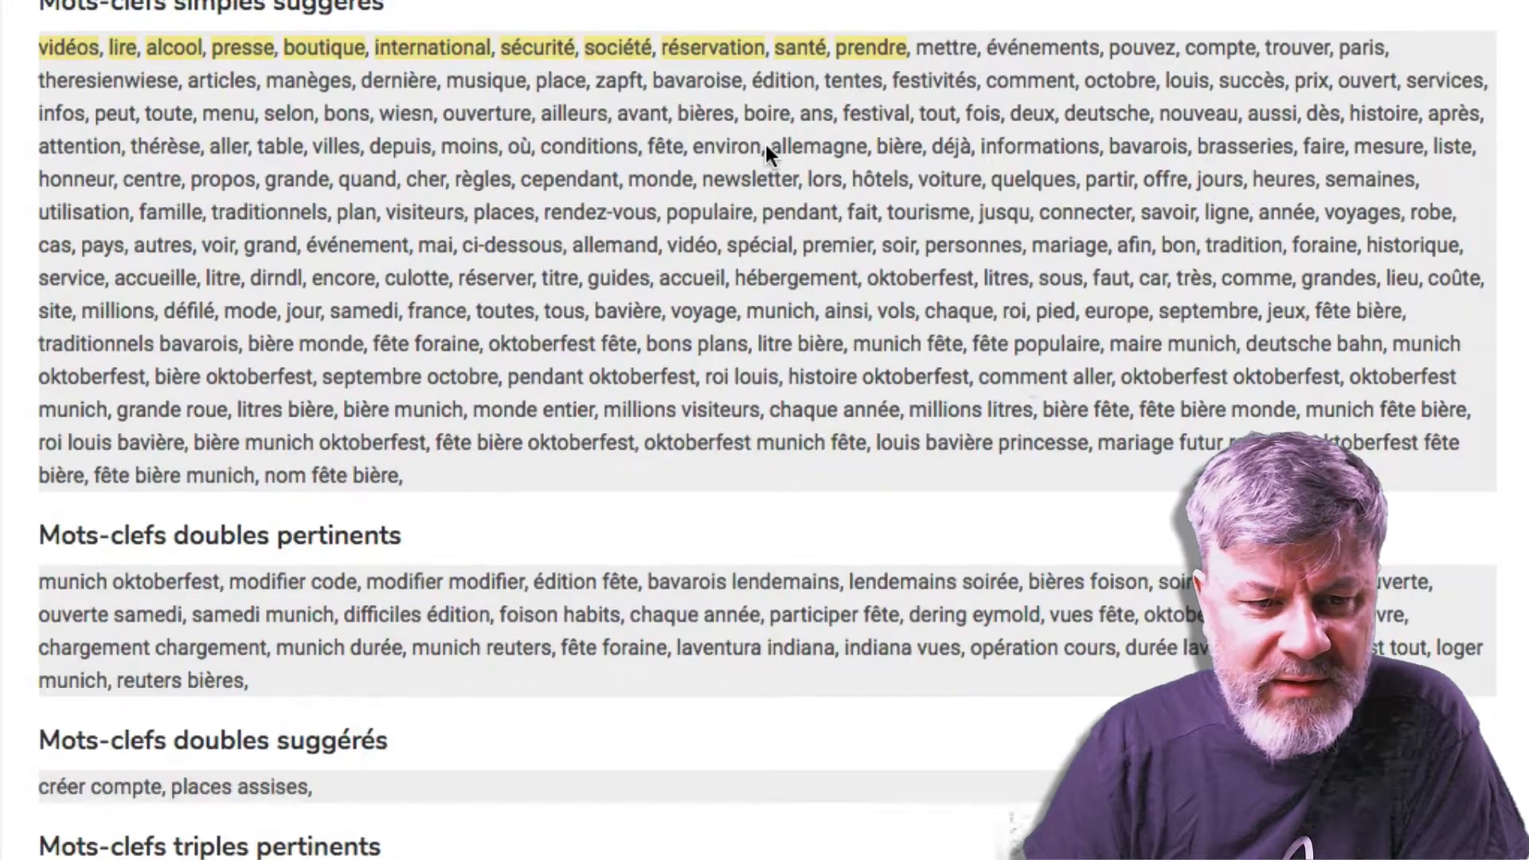
scroll(764, 141, down, 3)
scroll(765, 141, up, 20)
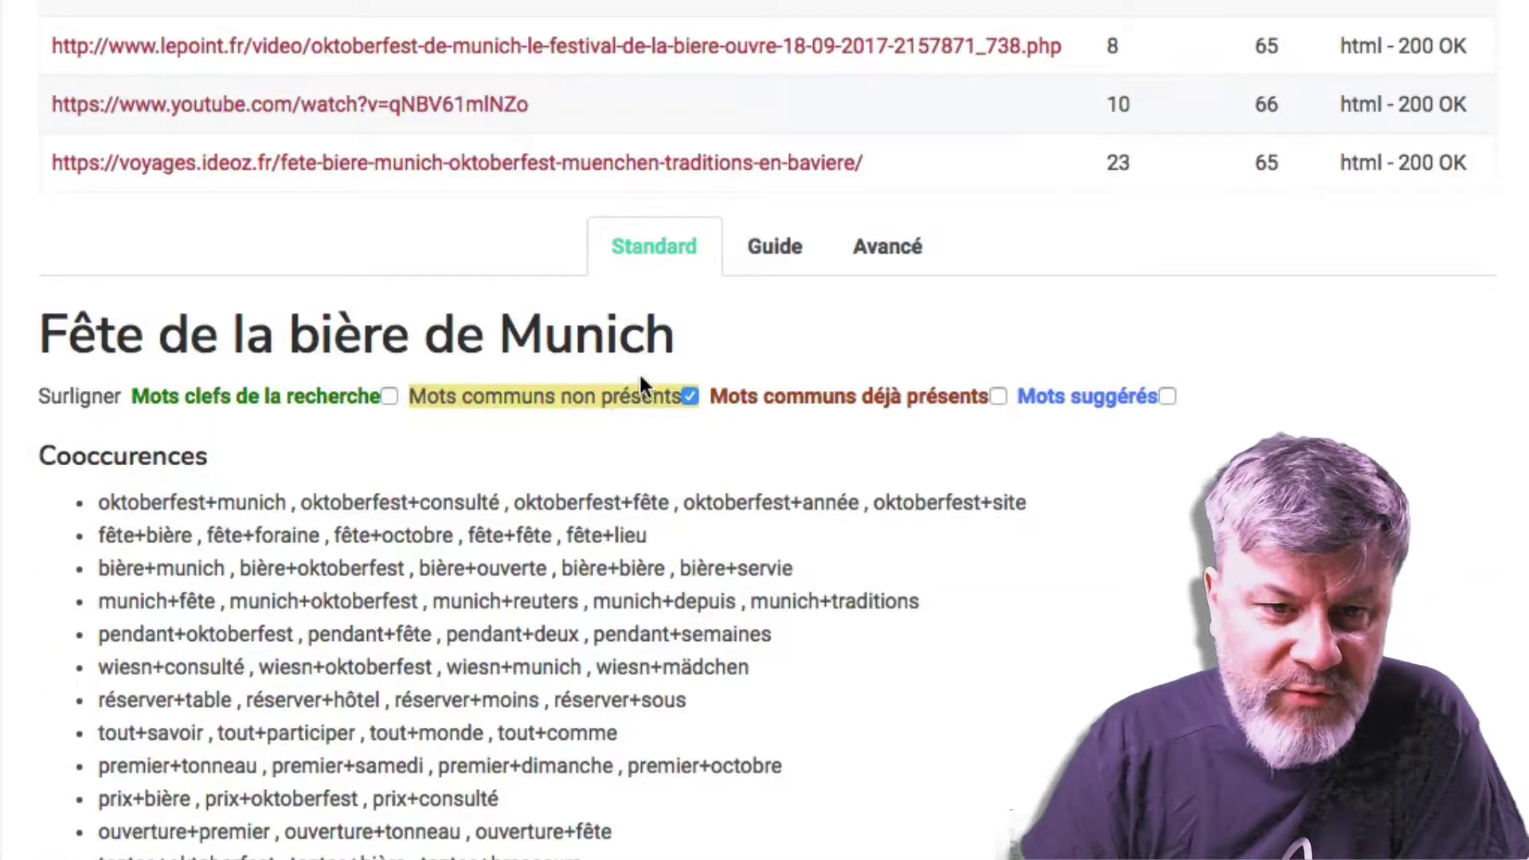
click(690, 395)
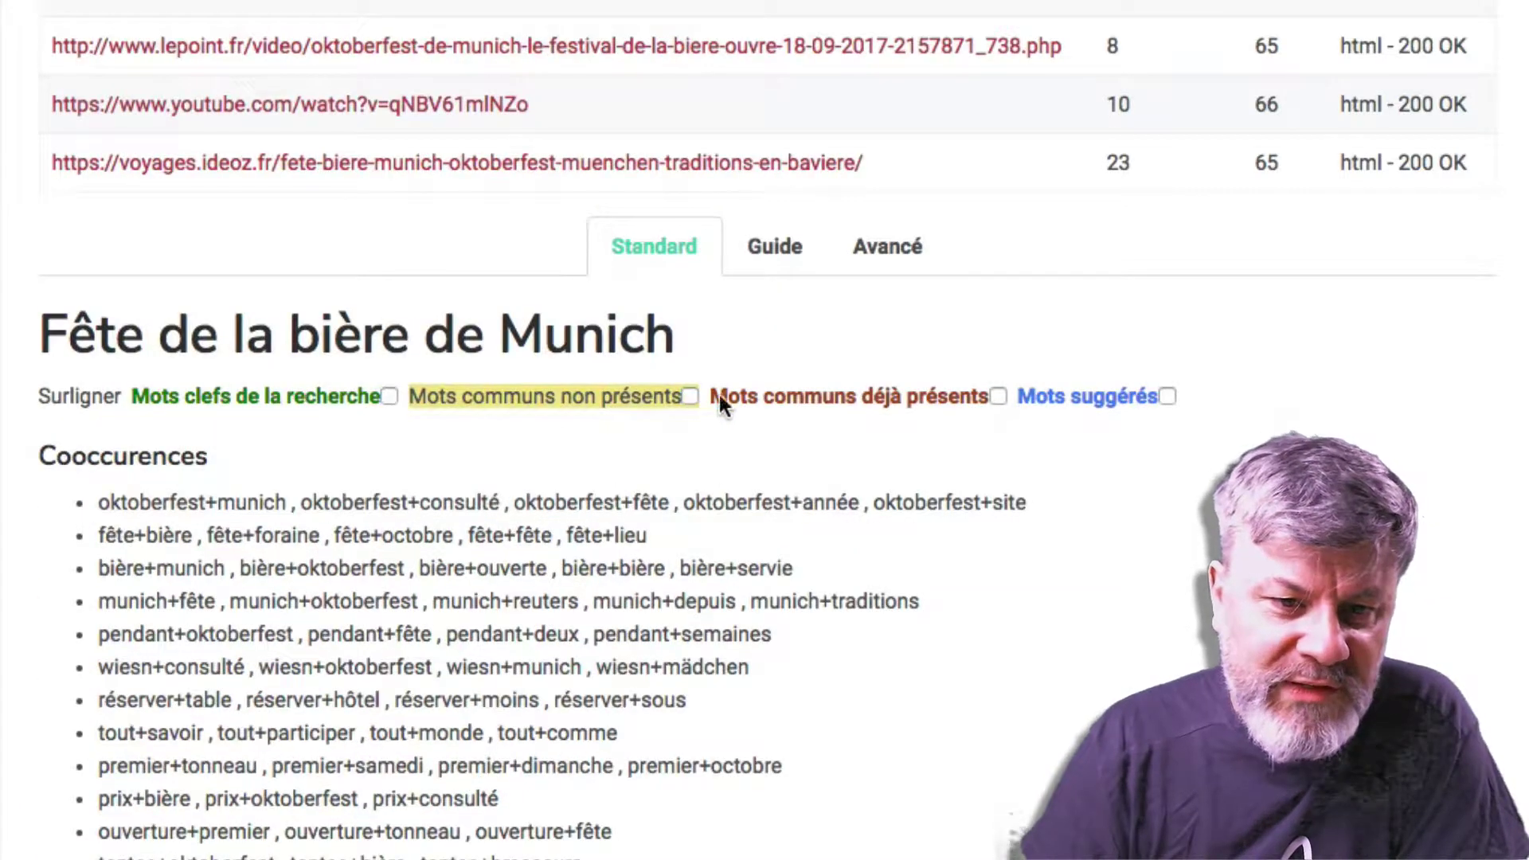
Highlight the Mots suggérés to examine them in the co-occurrences and simple keyword lists, and clear the highlighting
click(1167, 396)
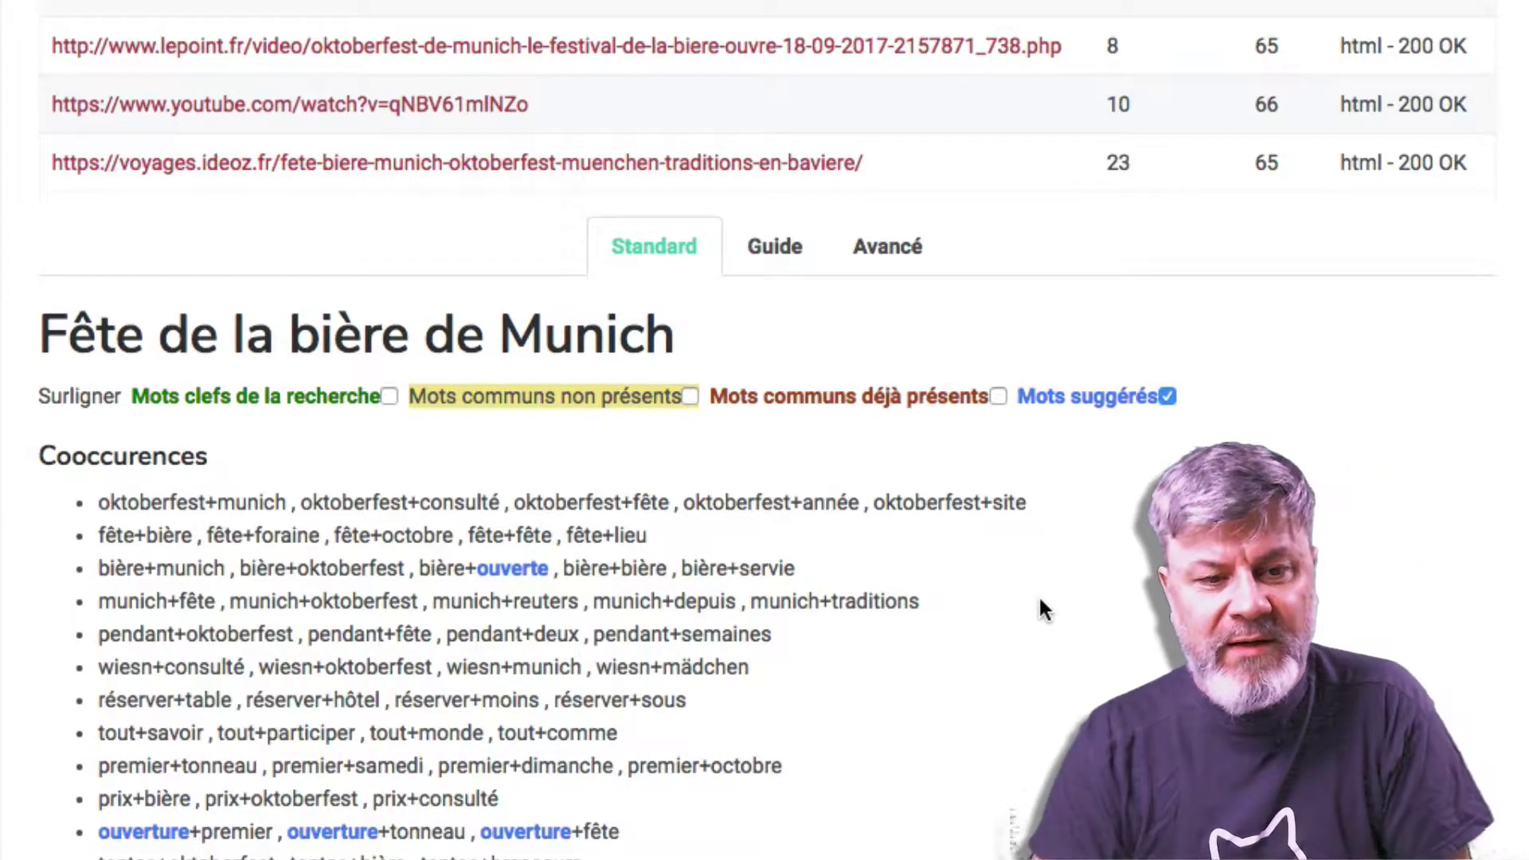
scroll(516, 685, down, 7)
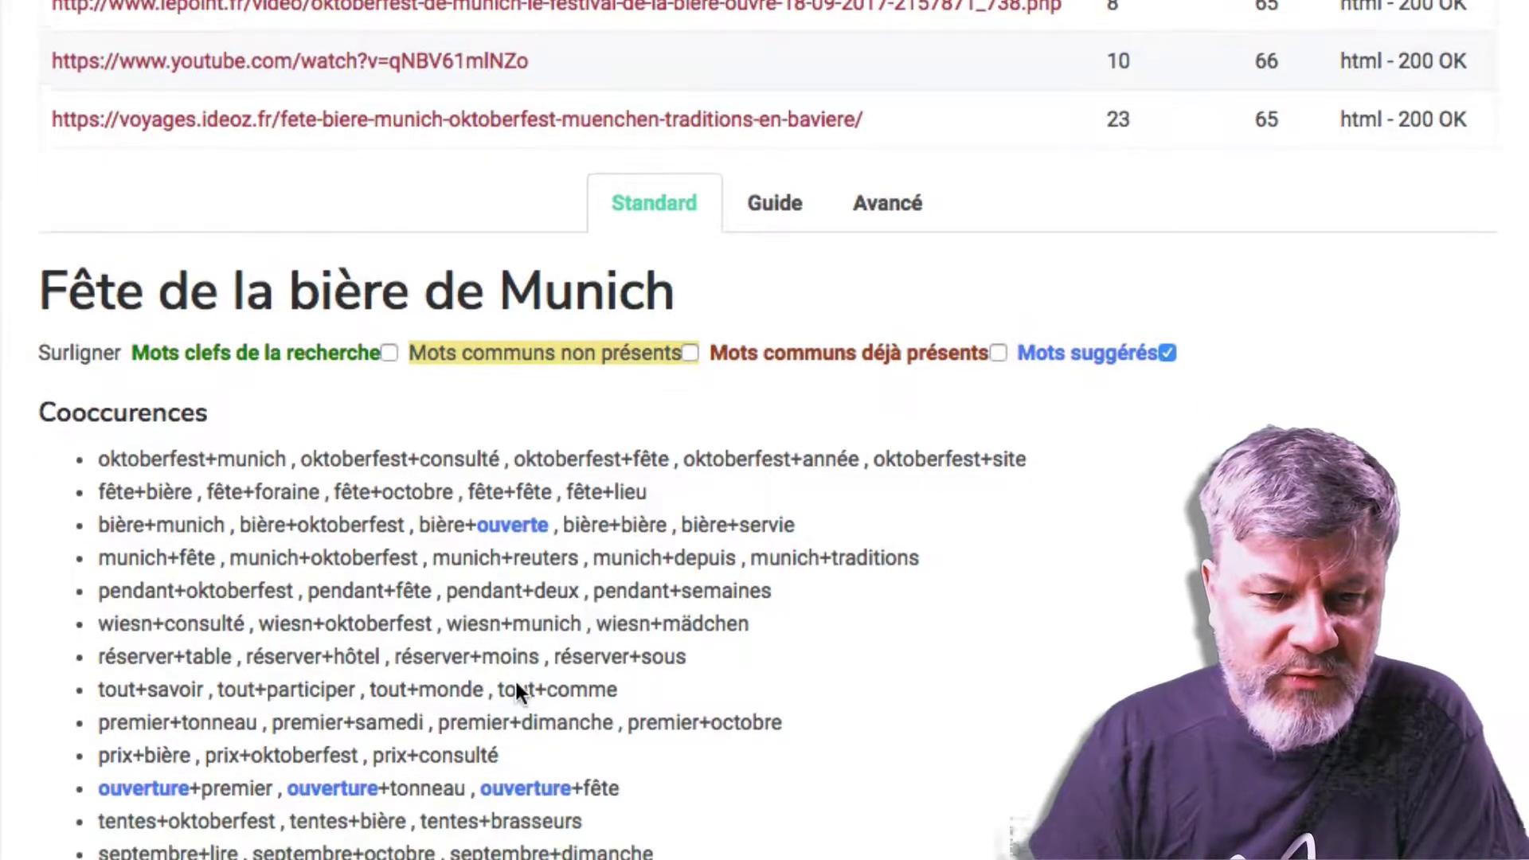
scroll(514, 677, down, 5)
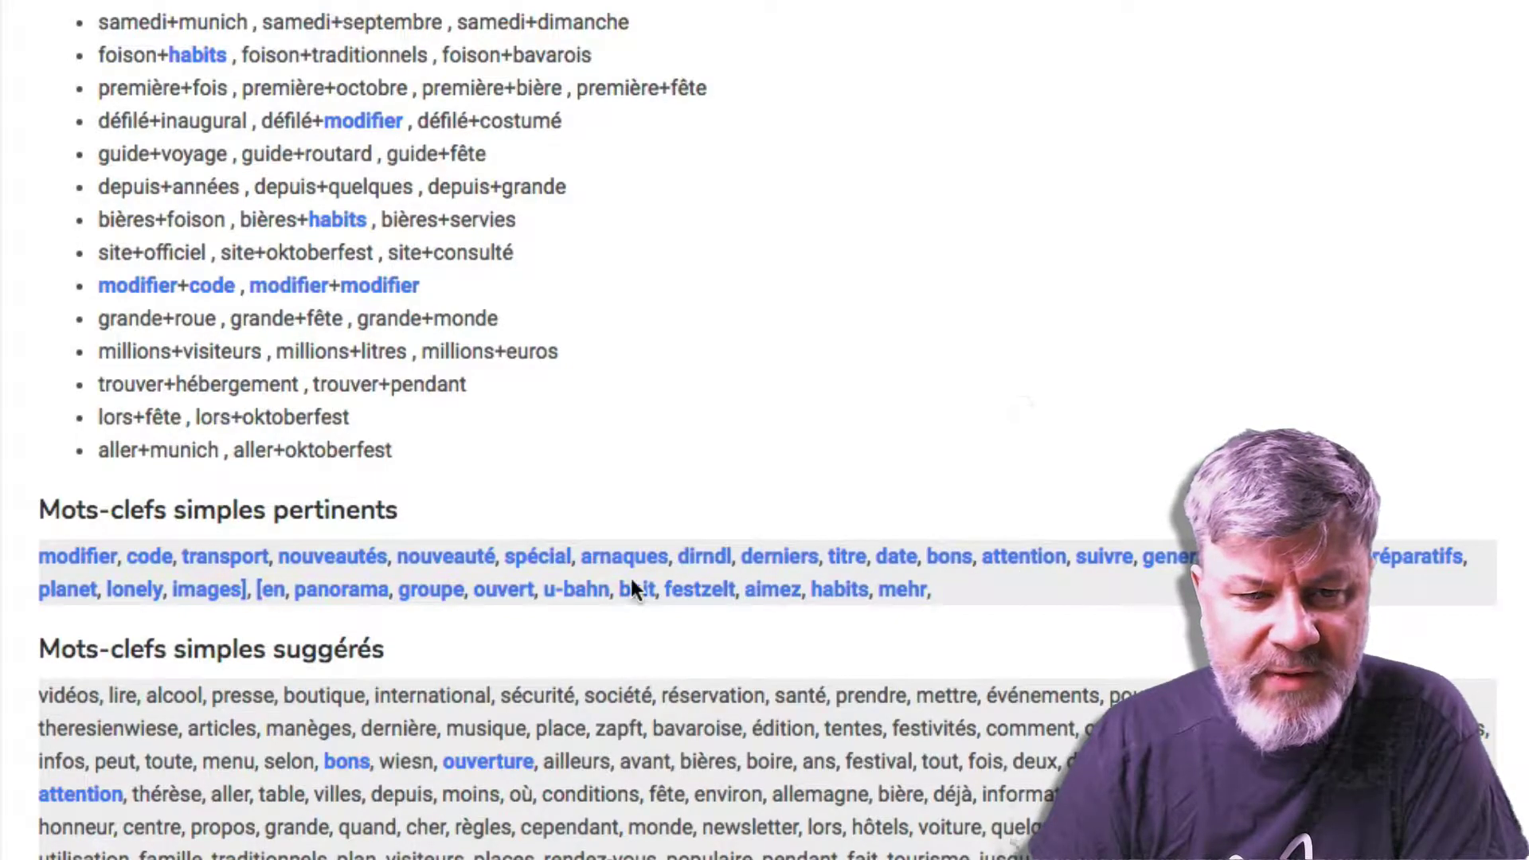
scroll(355, 614, down, 10)
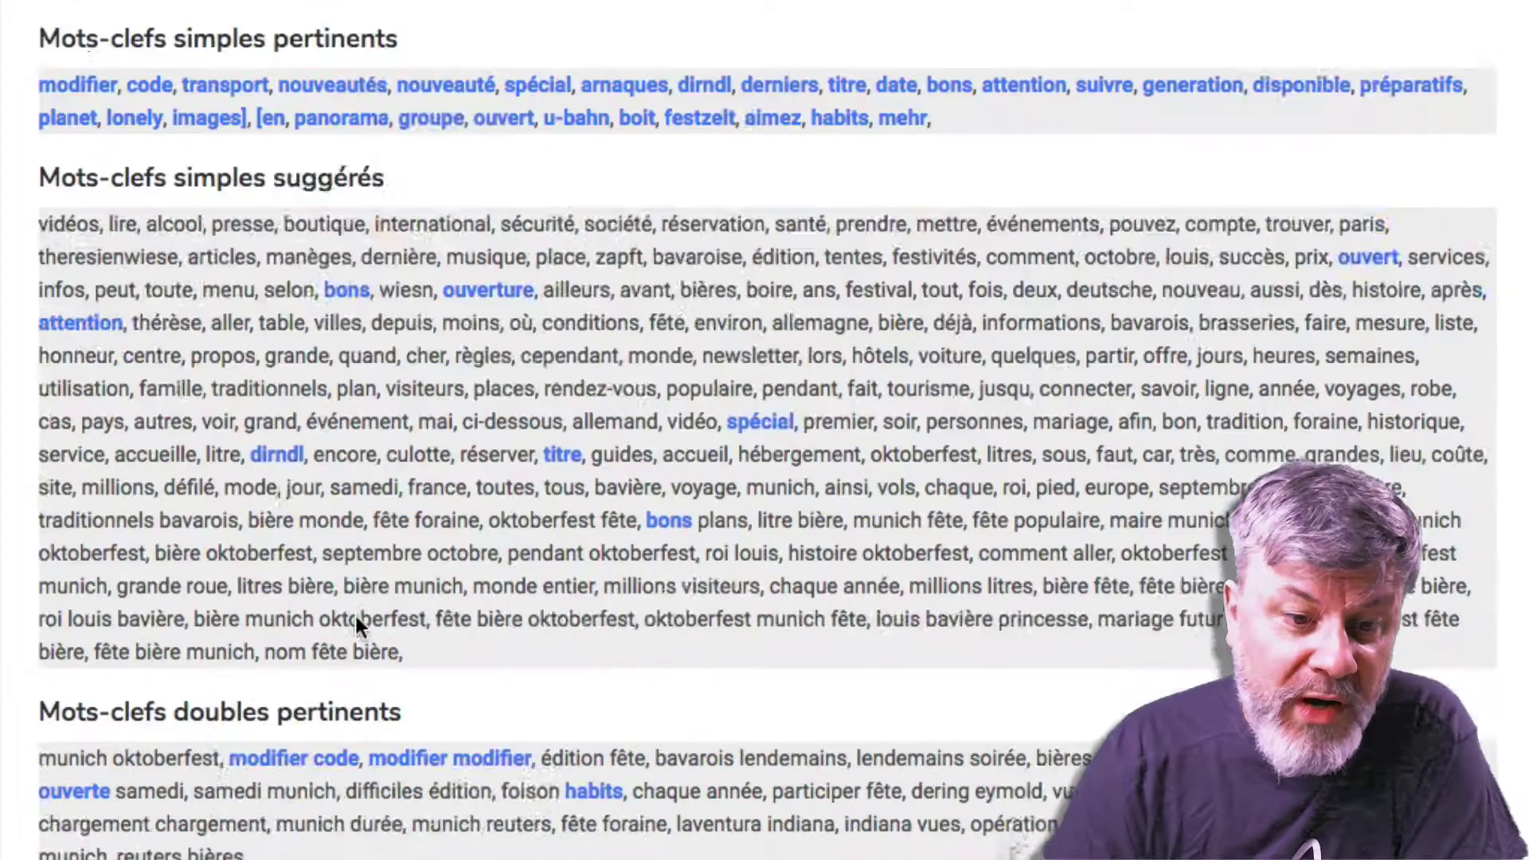
scroll(355, 605, up, 17)
scroll(352, 609, up, 4)
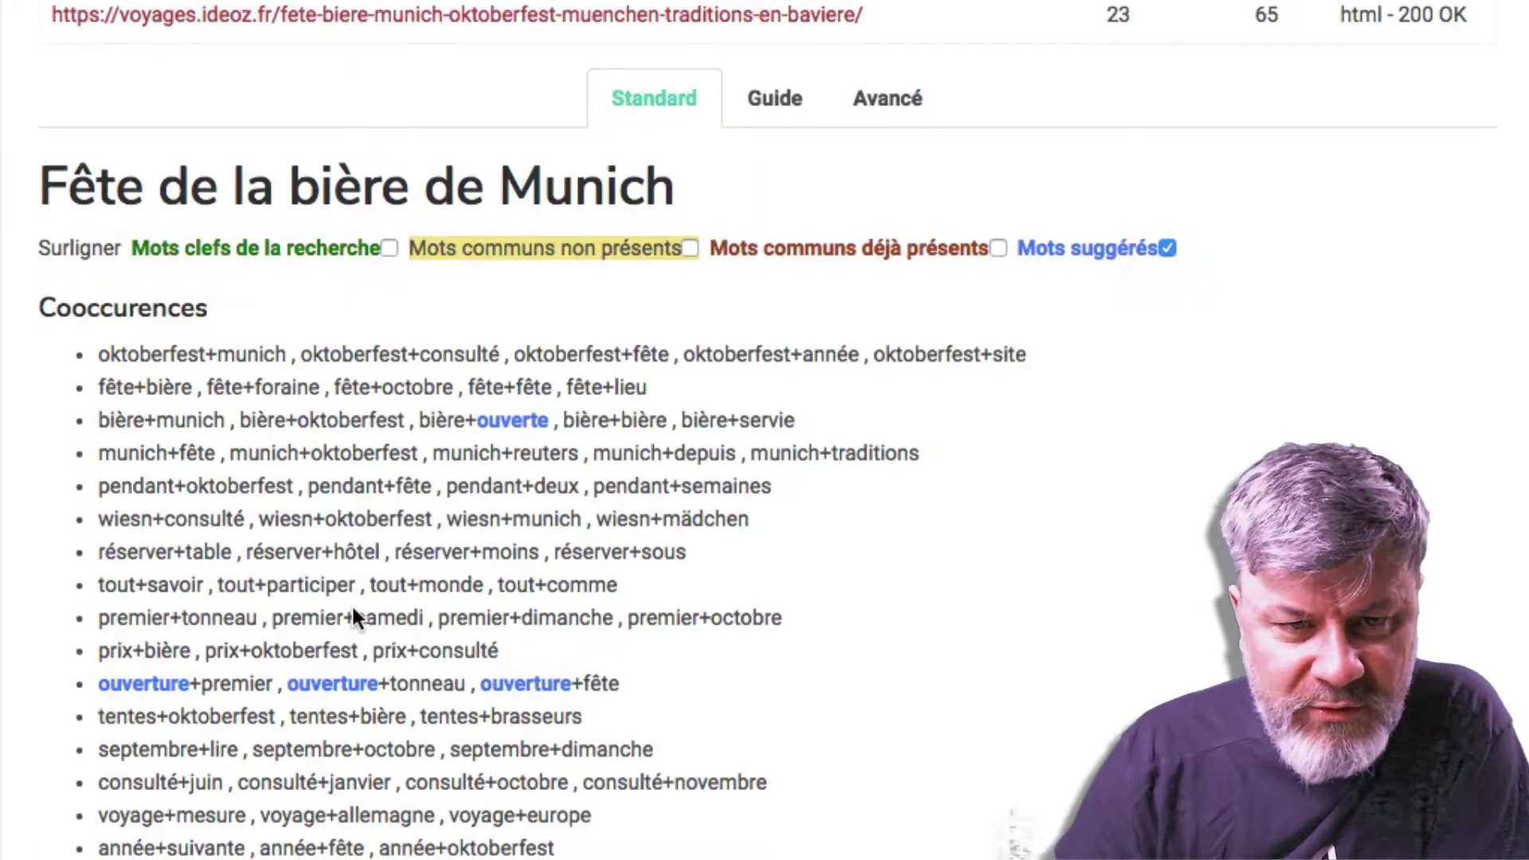
click(1167, 248)
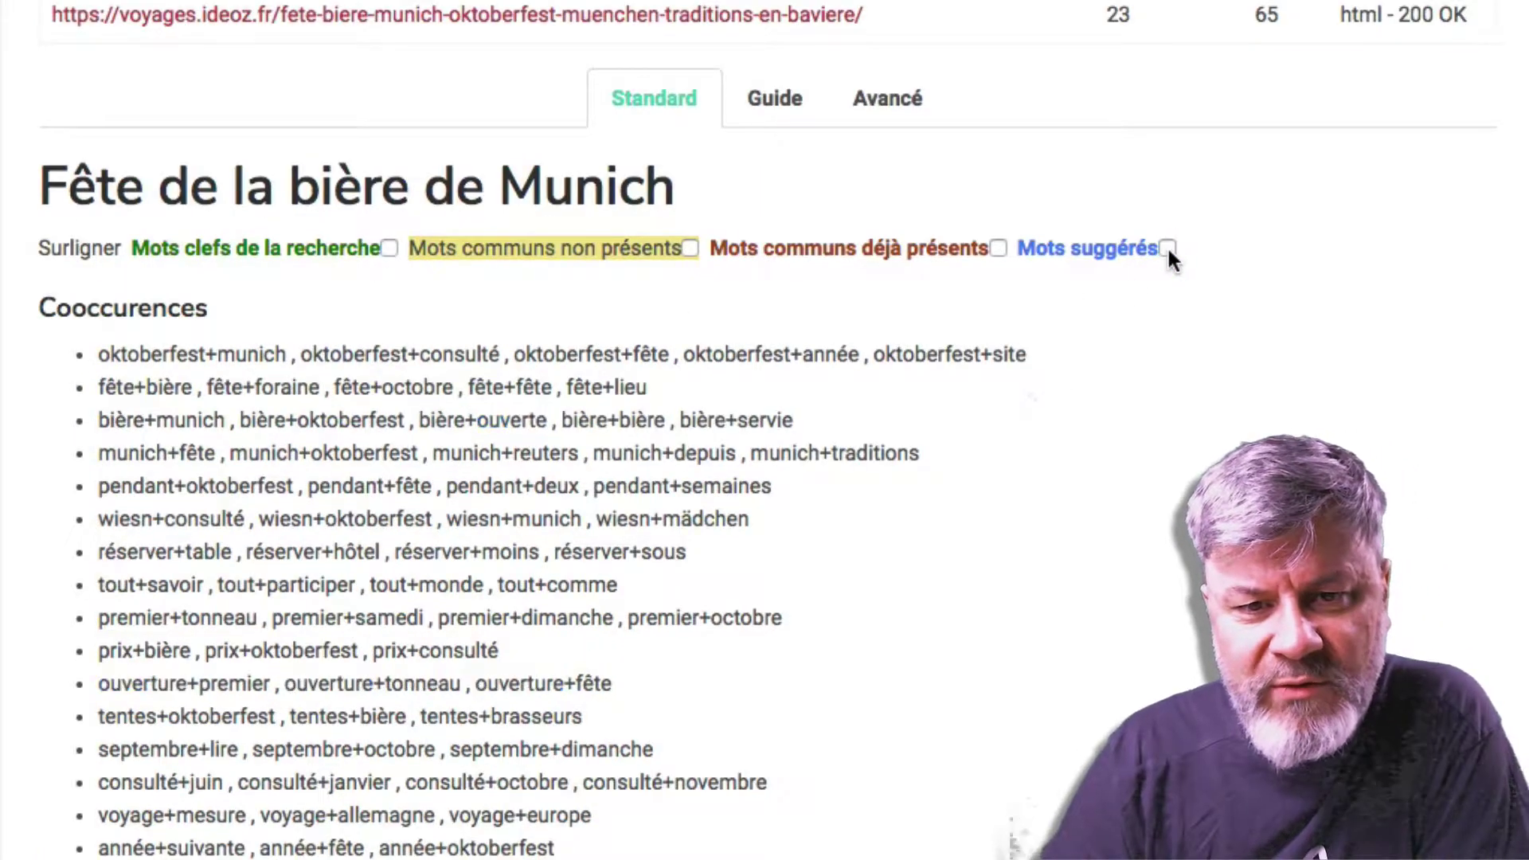
Open the Guide view of the report and look through the competitors' titles, descriptions and H1 headings
click(785, 94)
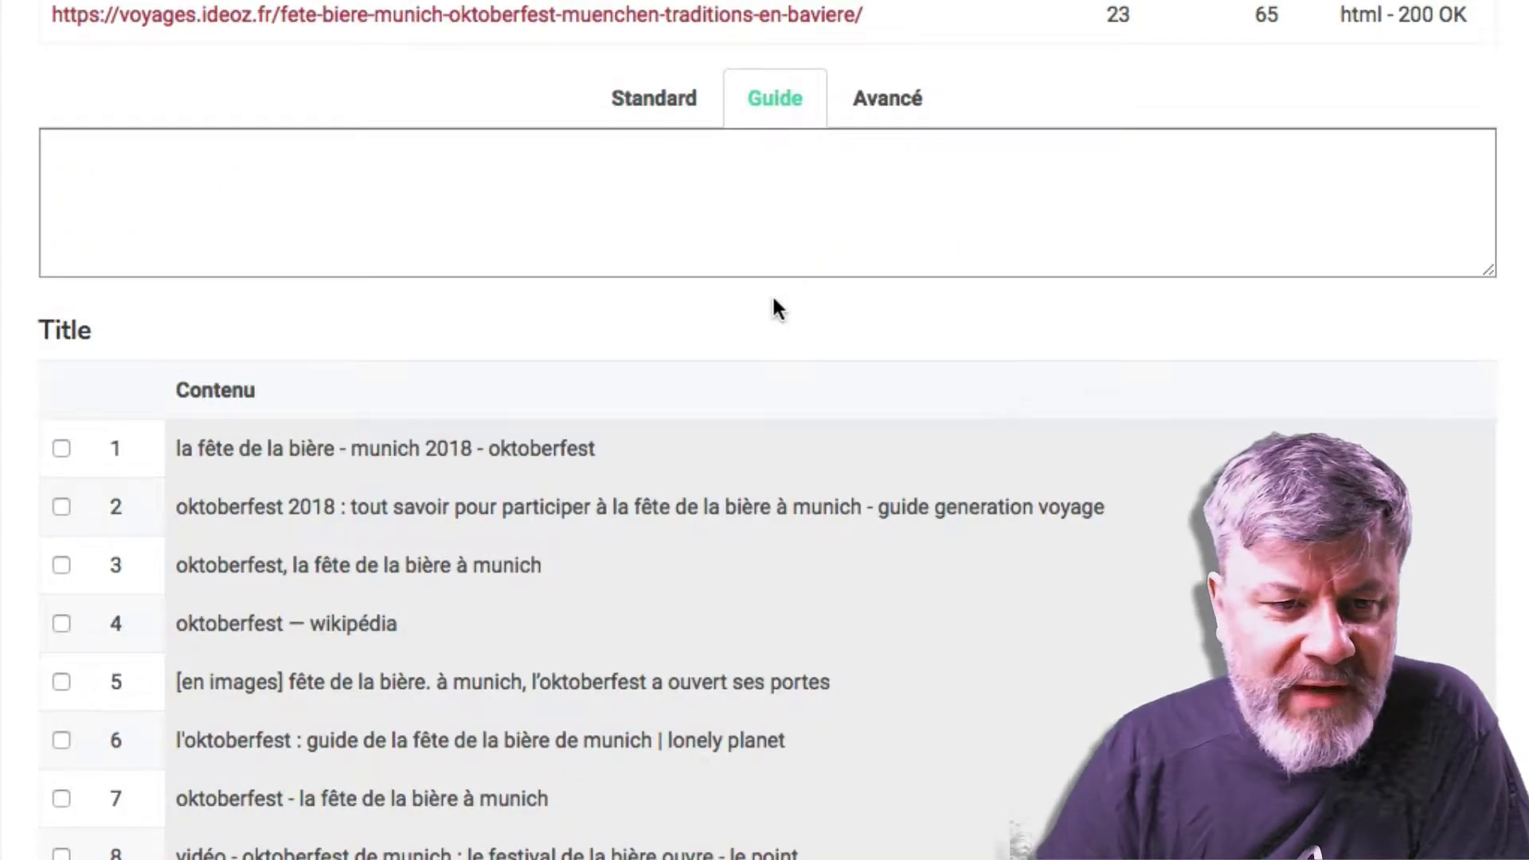
scroll(772, 301, down, 2)
scroll(773, 300, down, 1)
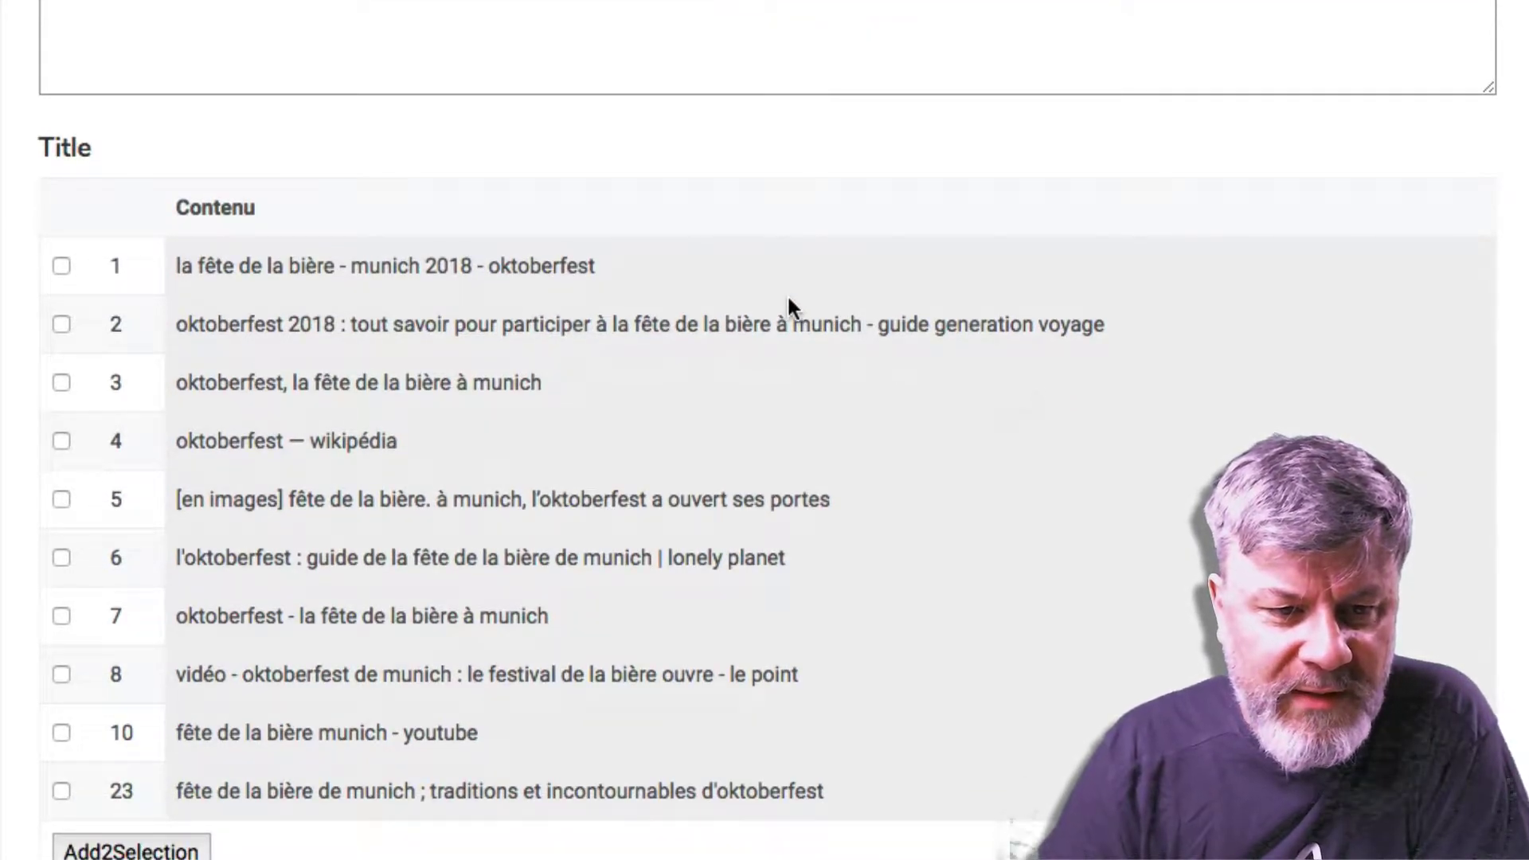
scroll(789, 303, down, 5)
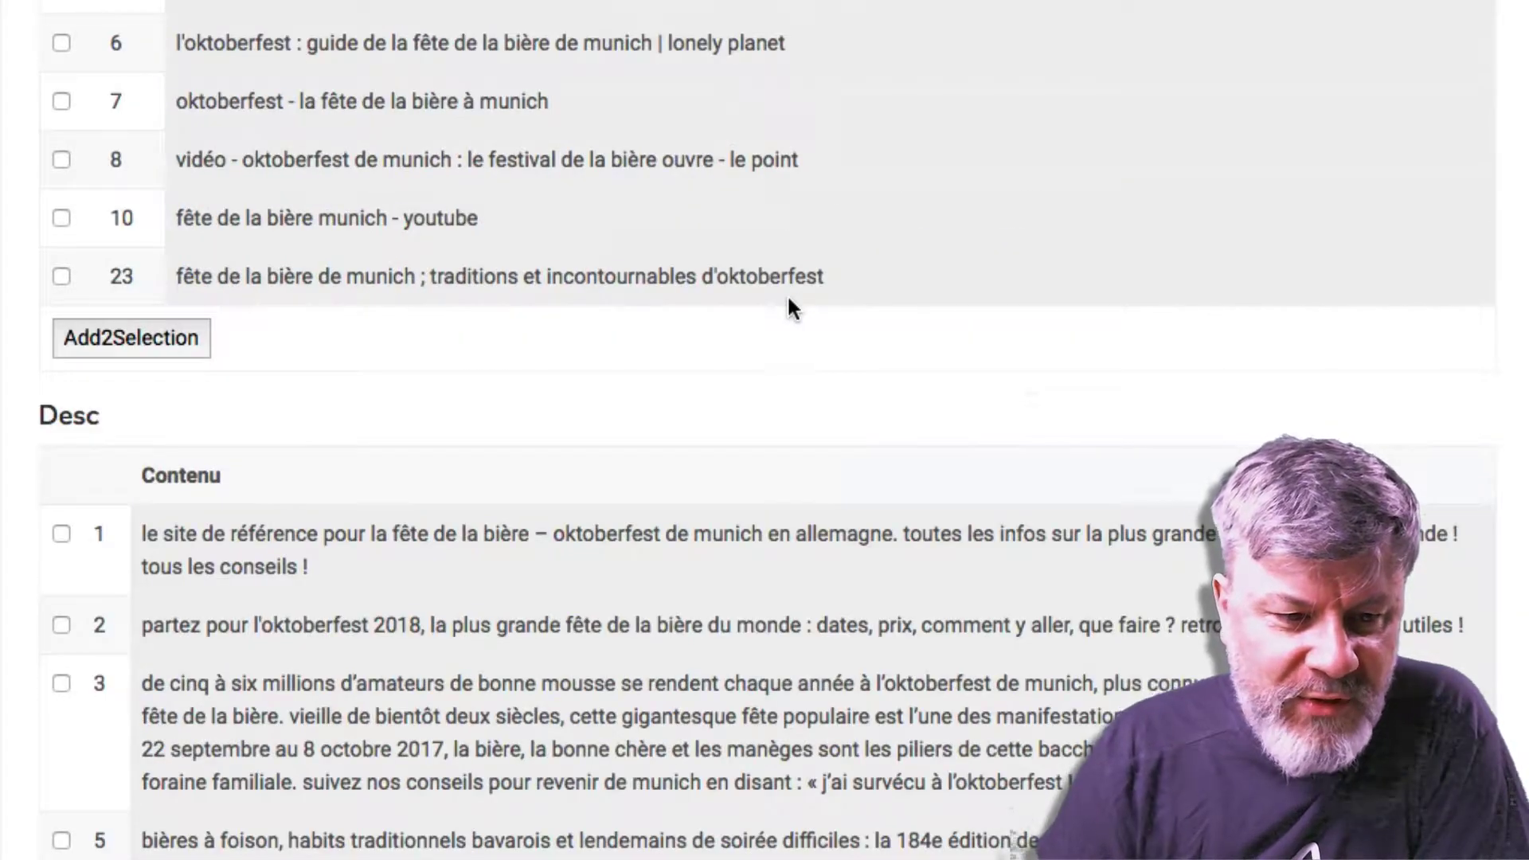
scroll(790, 307, down, 10)
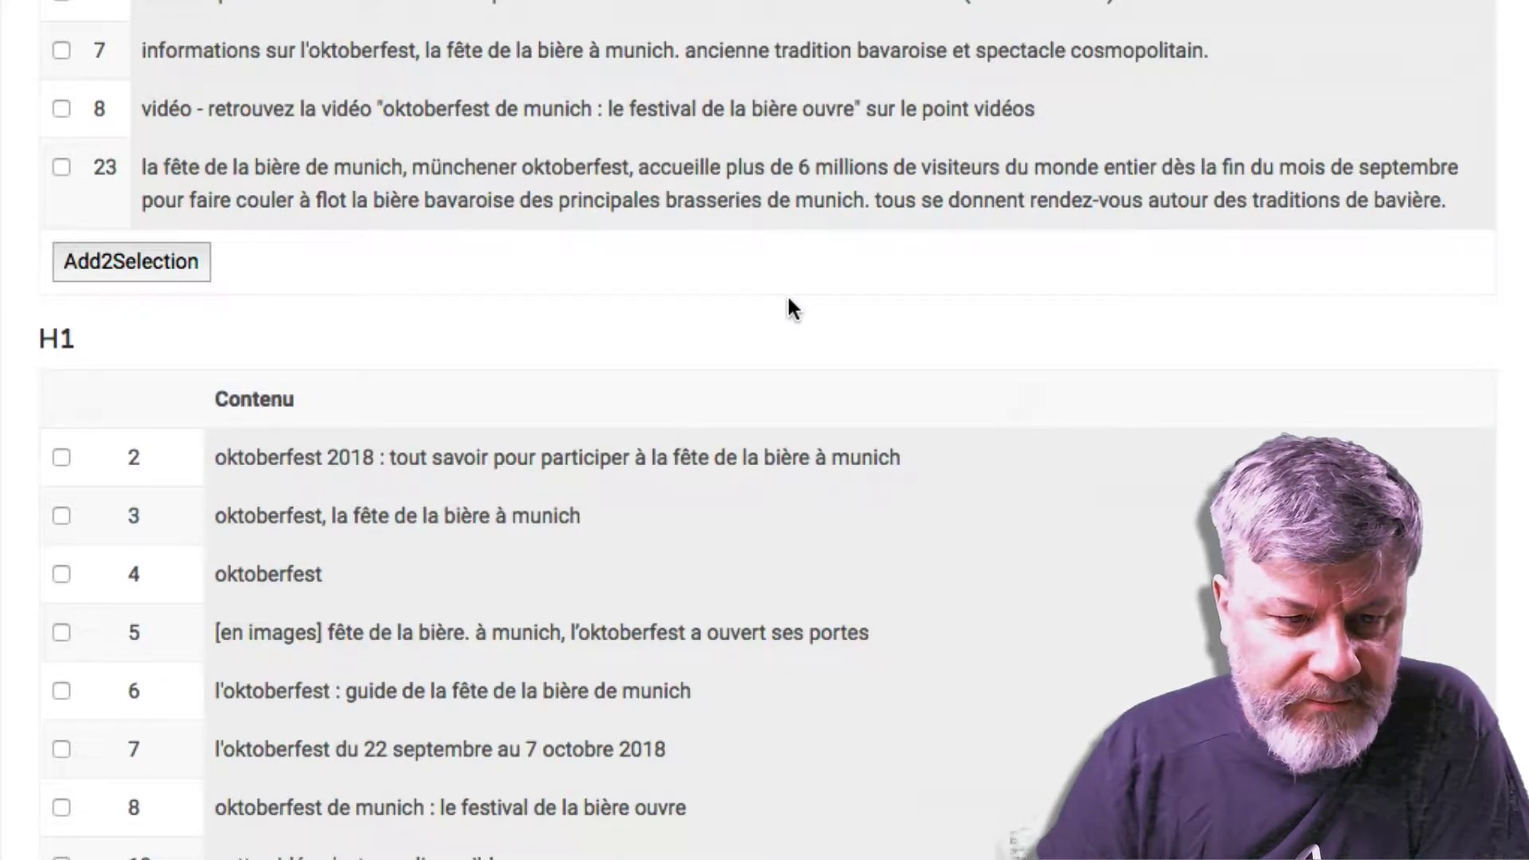
scroll(791, 307, down, 1)
scroll(791, 306, down, 9)
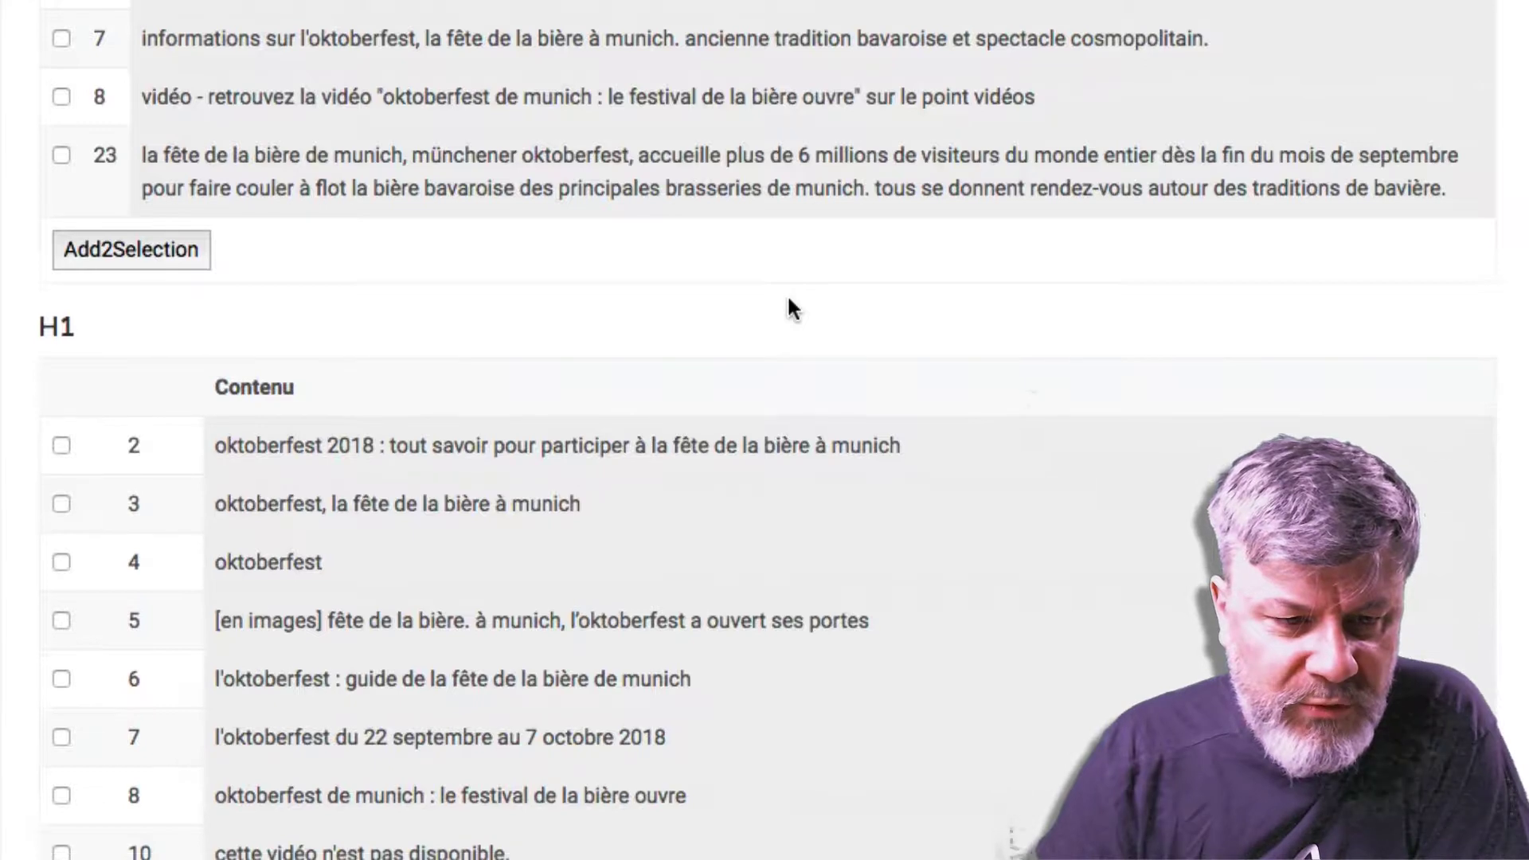
Read through the competitors' H2 headings in the guide for topics to draw on
scroll(789, 301, down, 1)
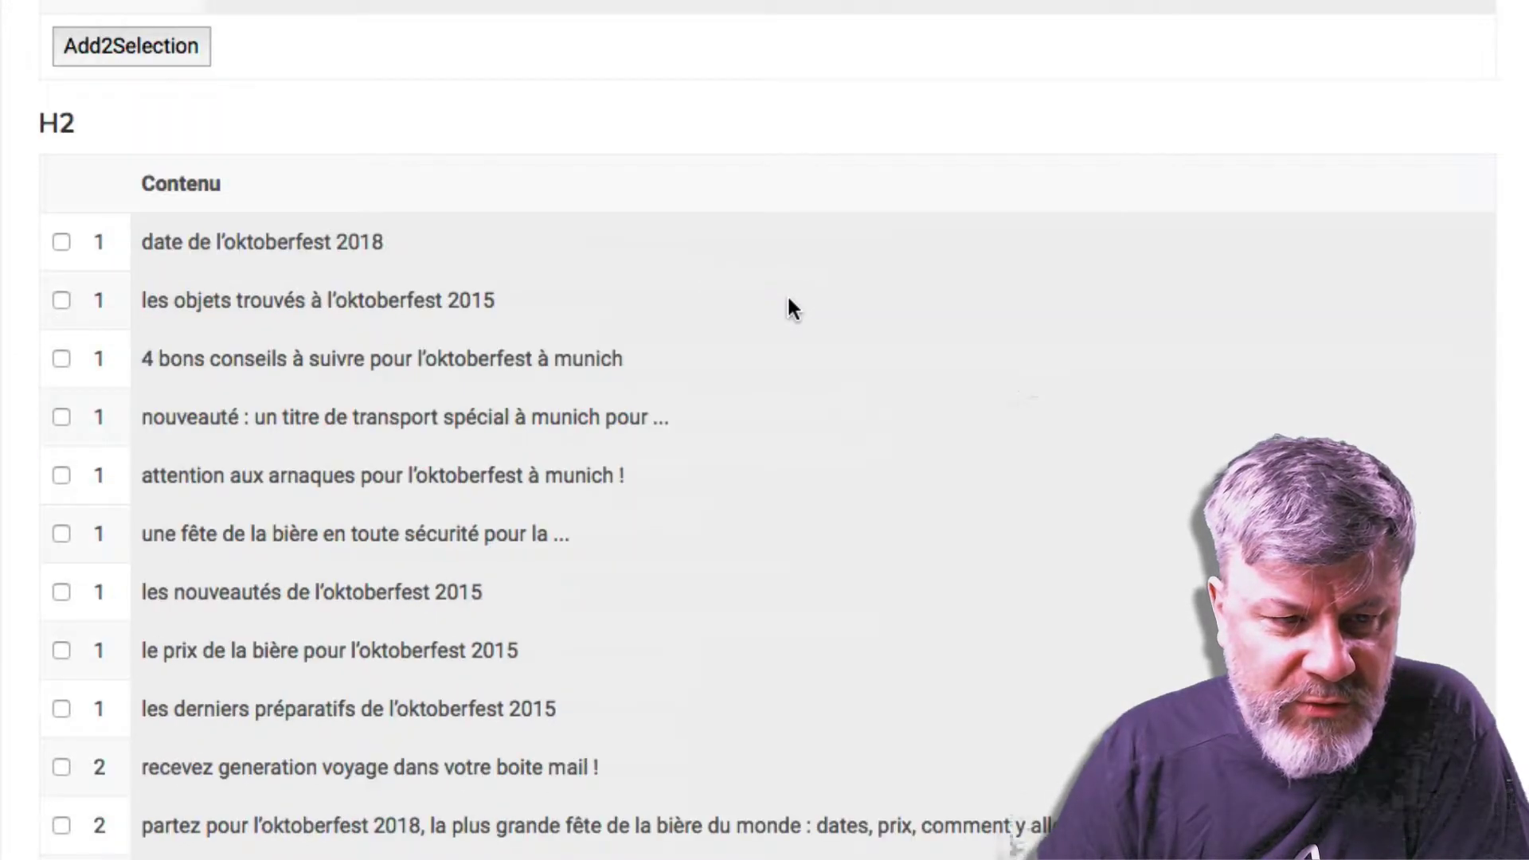
scroll(788, 299, down, 2)
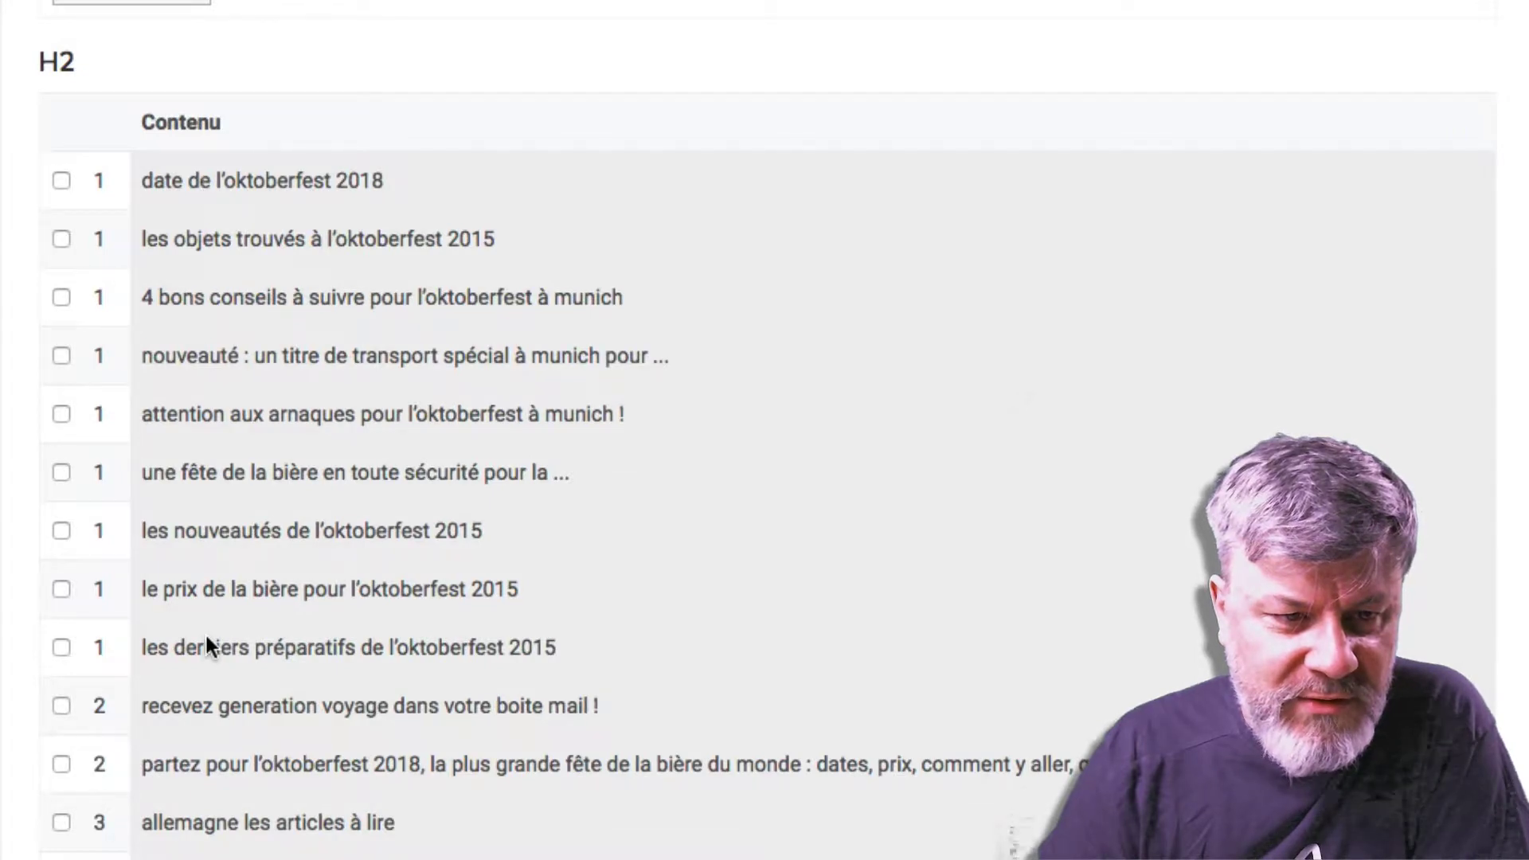
scroll(204, 633, down, 5)
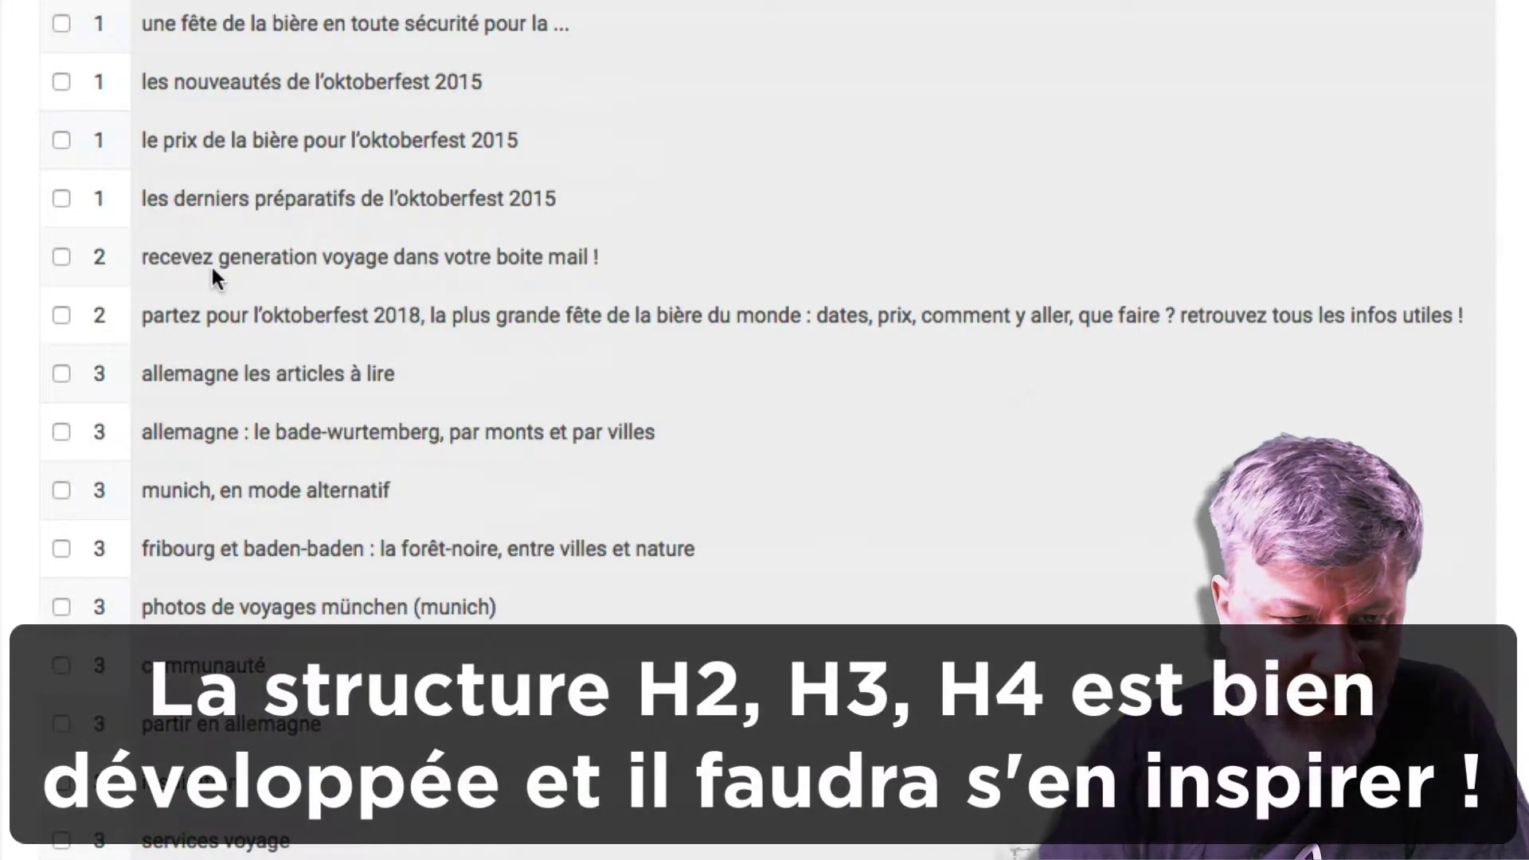
scroll(203, 727, down, 3)
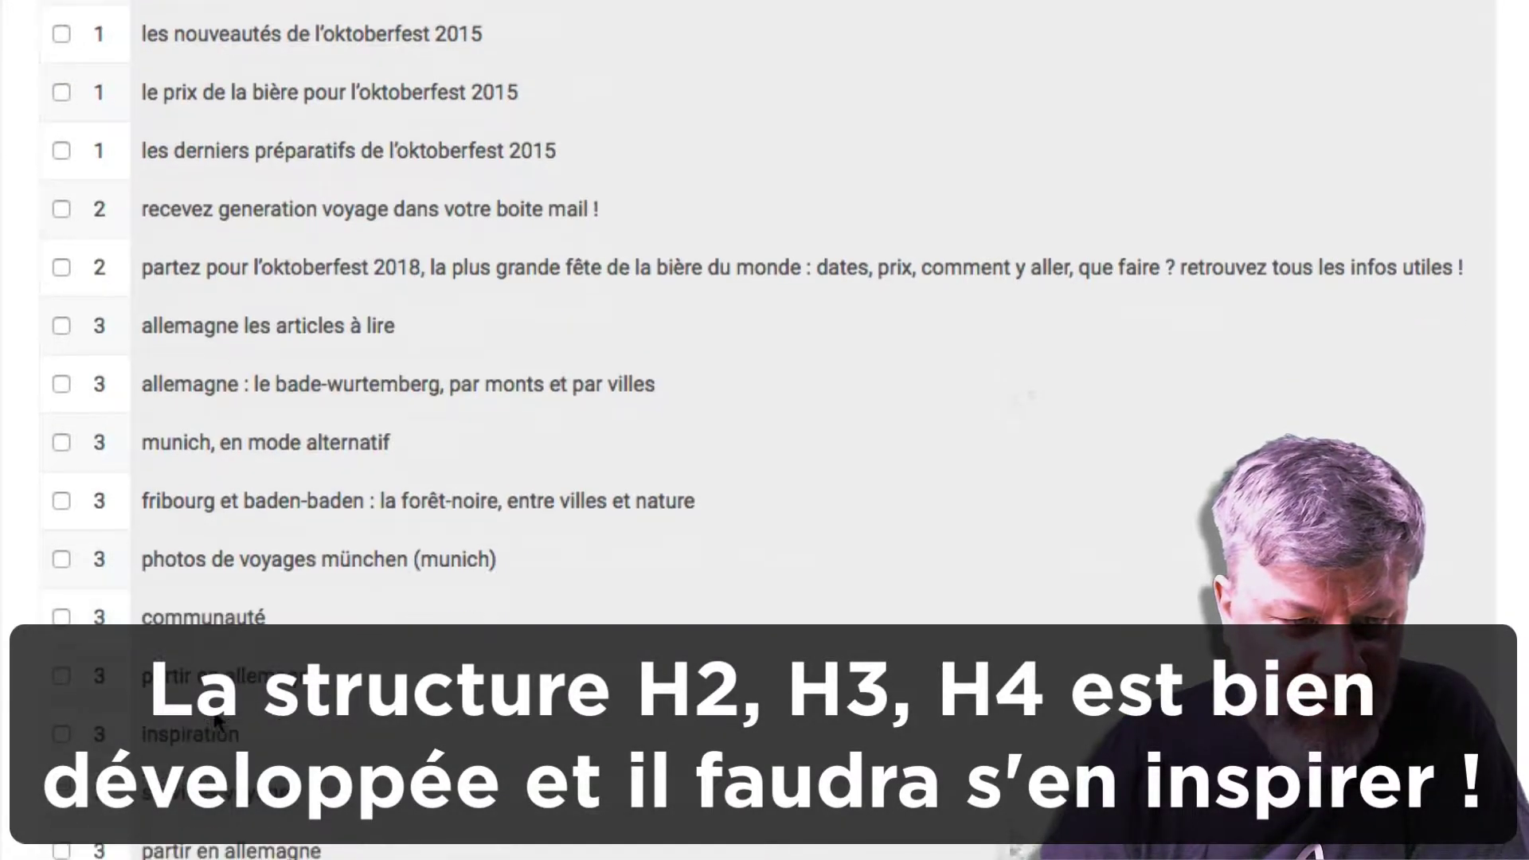
scroll(203, 728, down, 7)
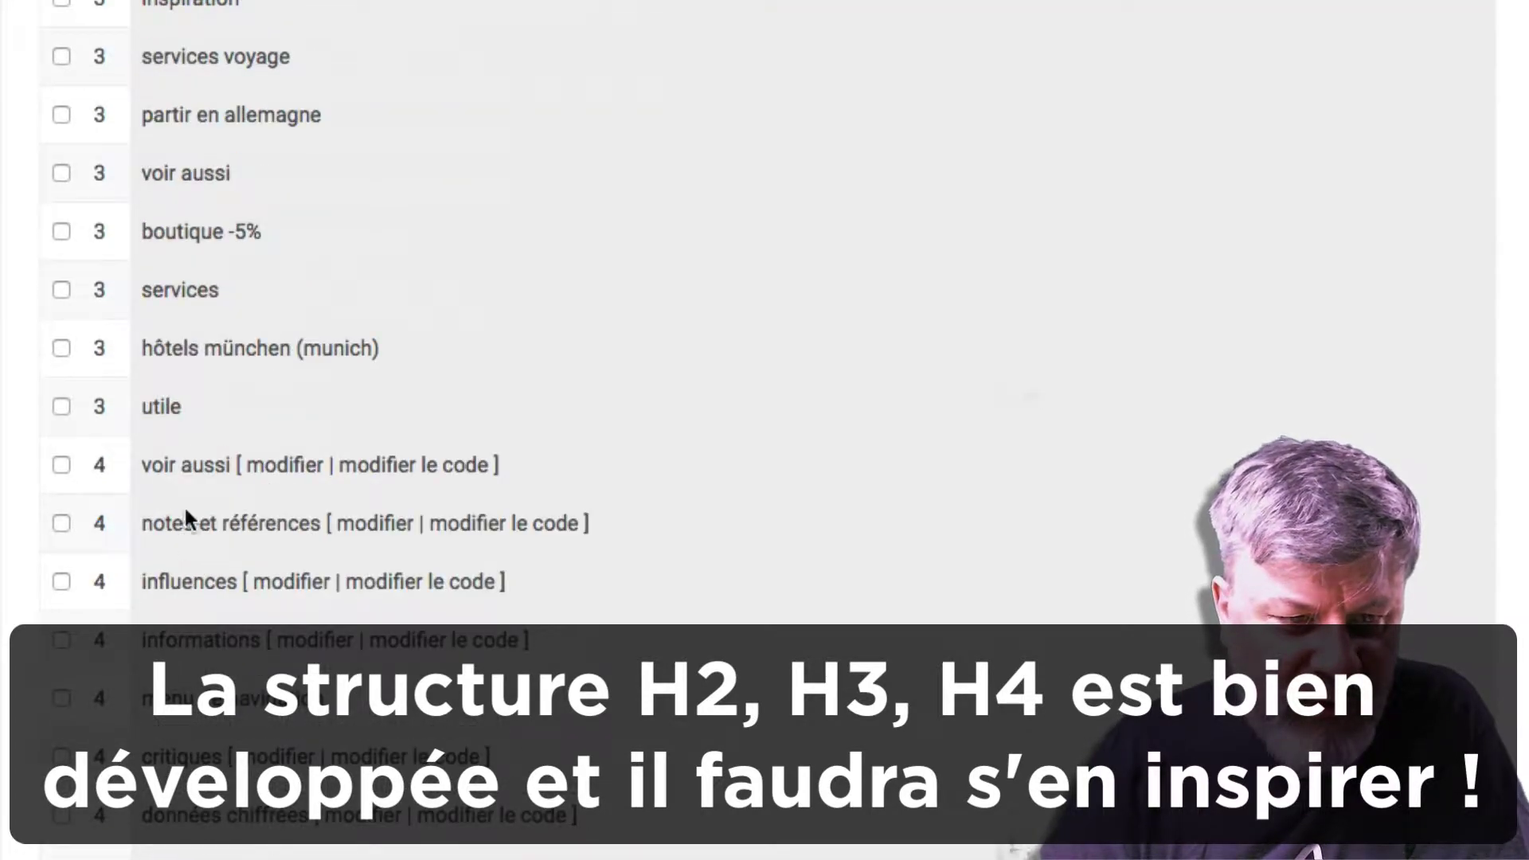
scroll(188, 494, down, 10)
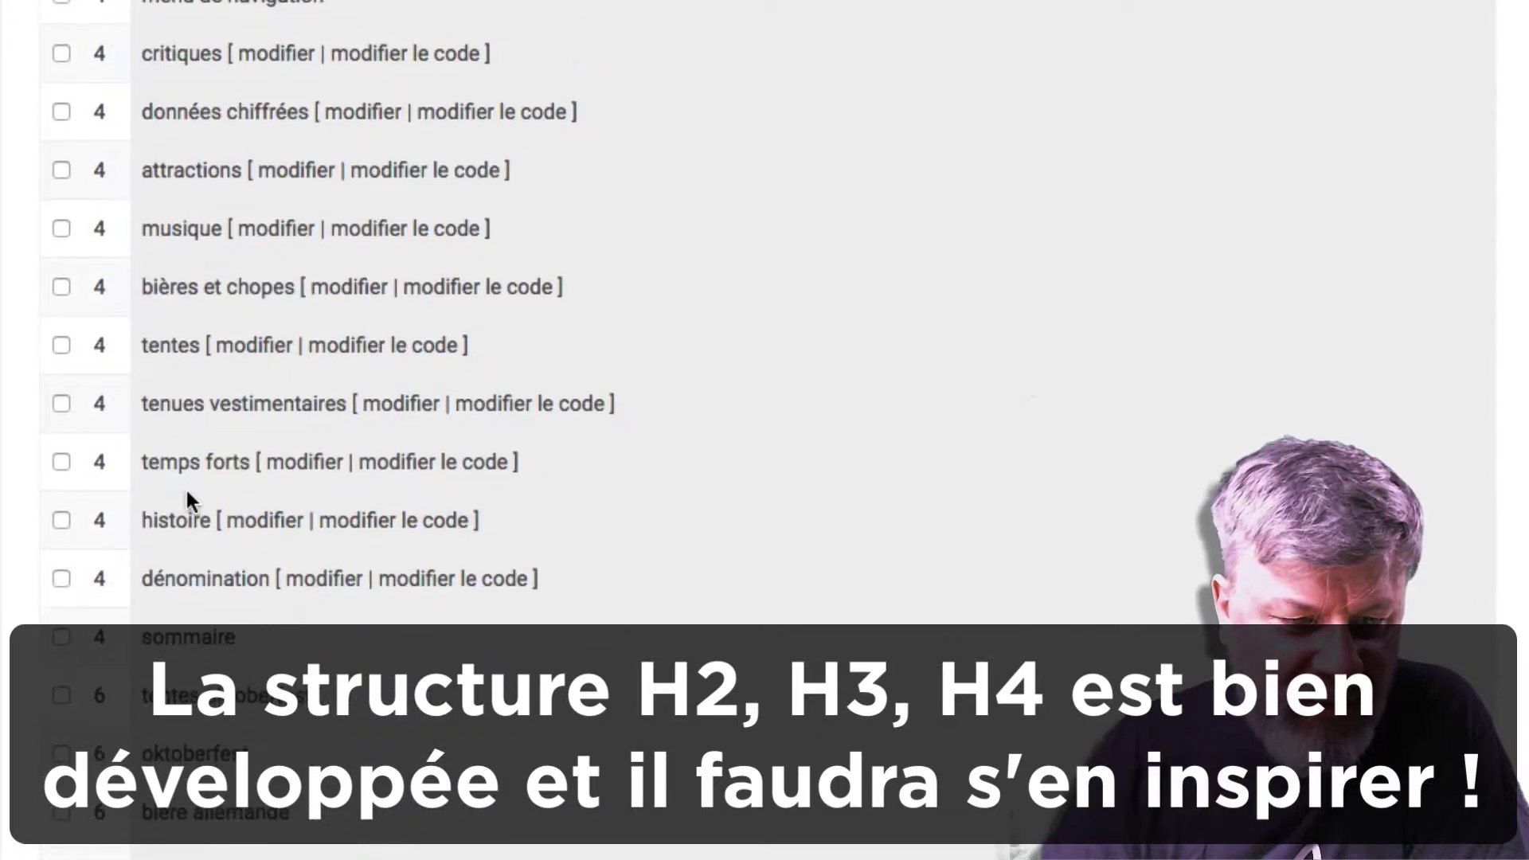
scroll(187, 495, down, 5)
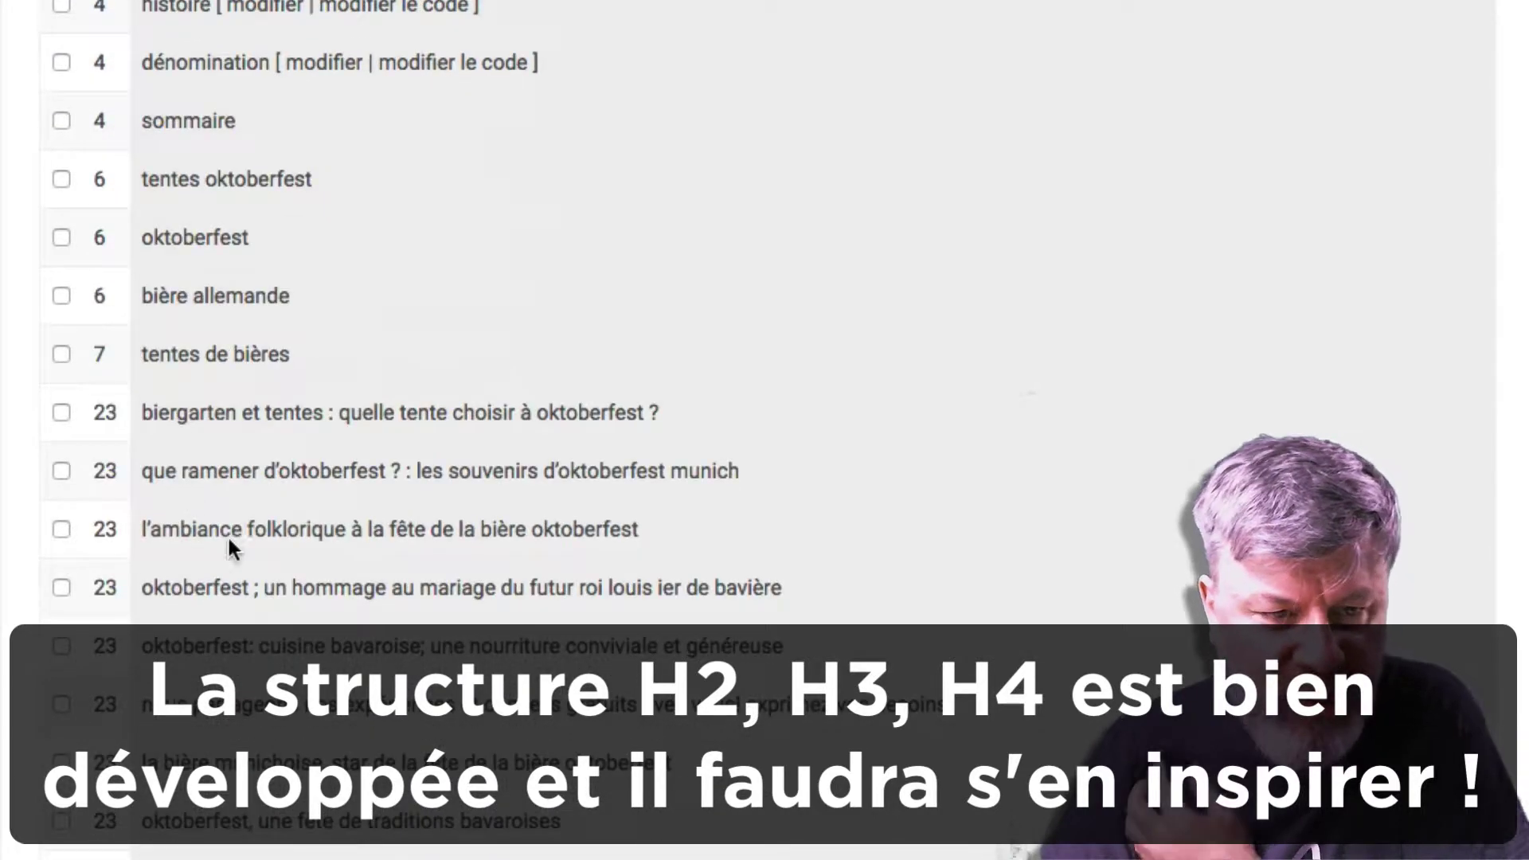
scroll(226, 584, down, 15)
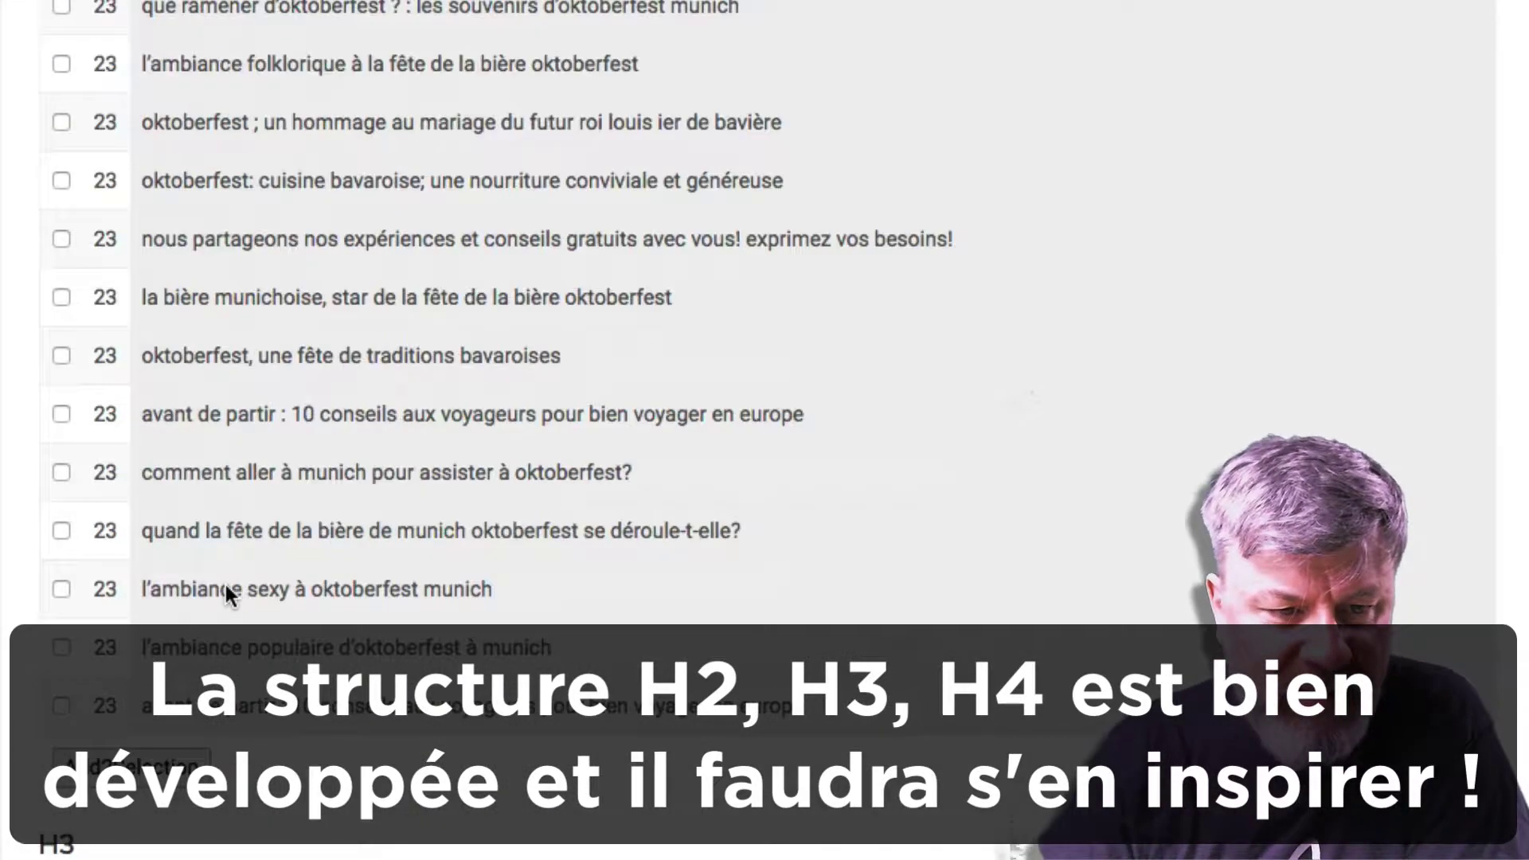
Examine the guide's long list of H3 headings and the lower-level headings below it for further topics
scroll(226, 588, down, 1)
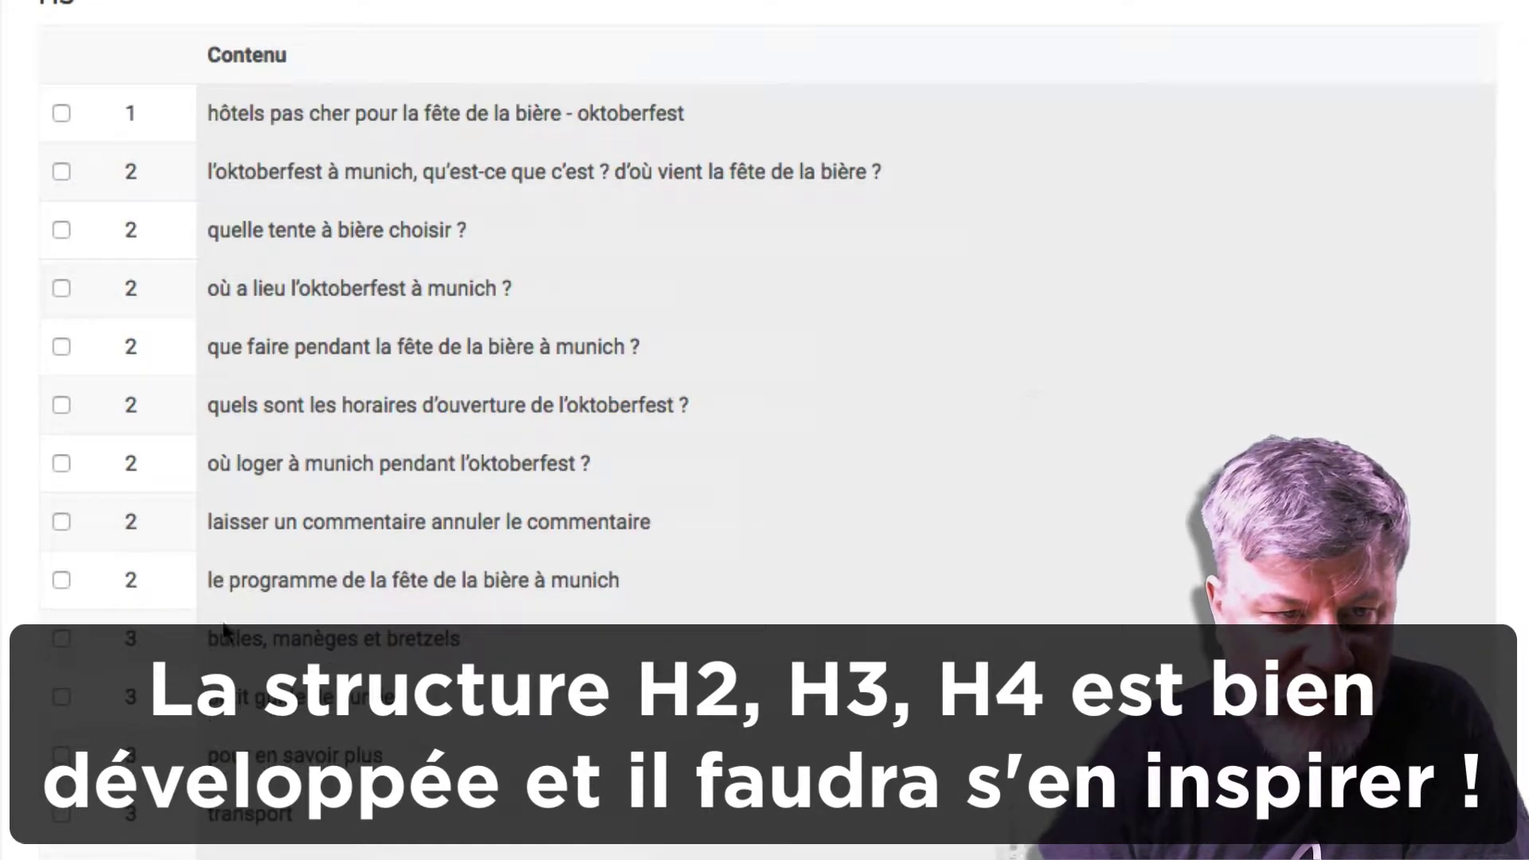
scroll(220, 613, down, 20)
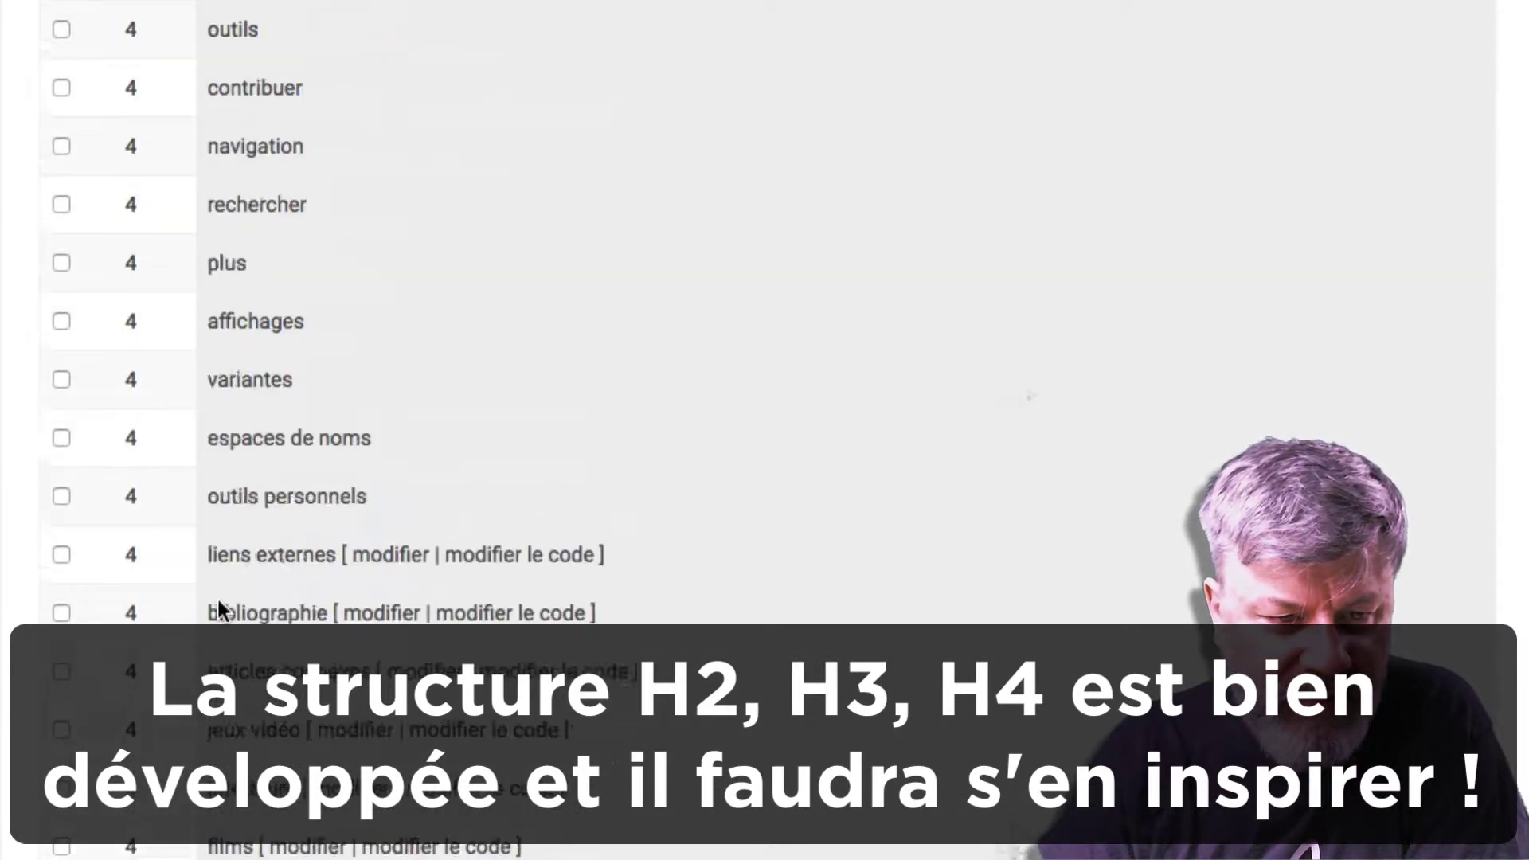
scroll(226, 517, down, 3)
scroll(227, 534, down, 20)
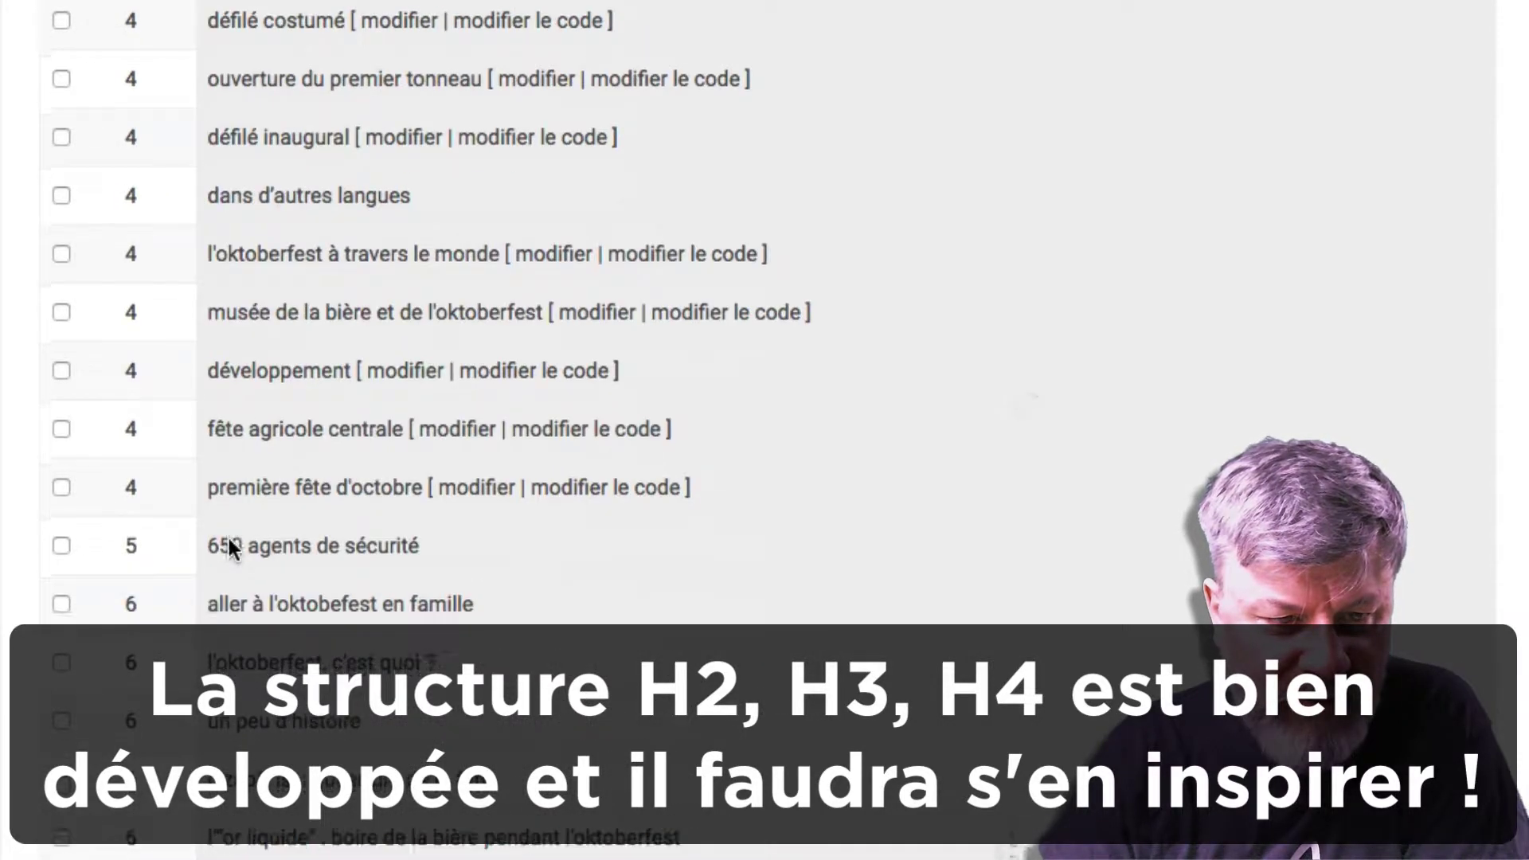
scroll(227, 533, down, 10)
scroll(228, 541, down, 14)
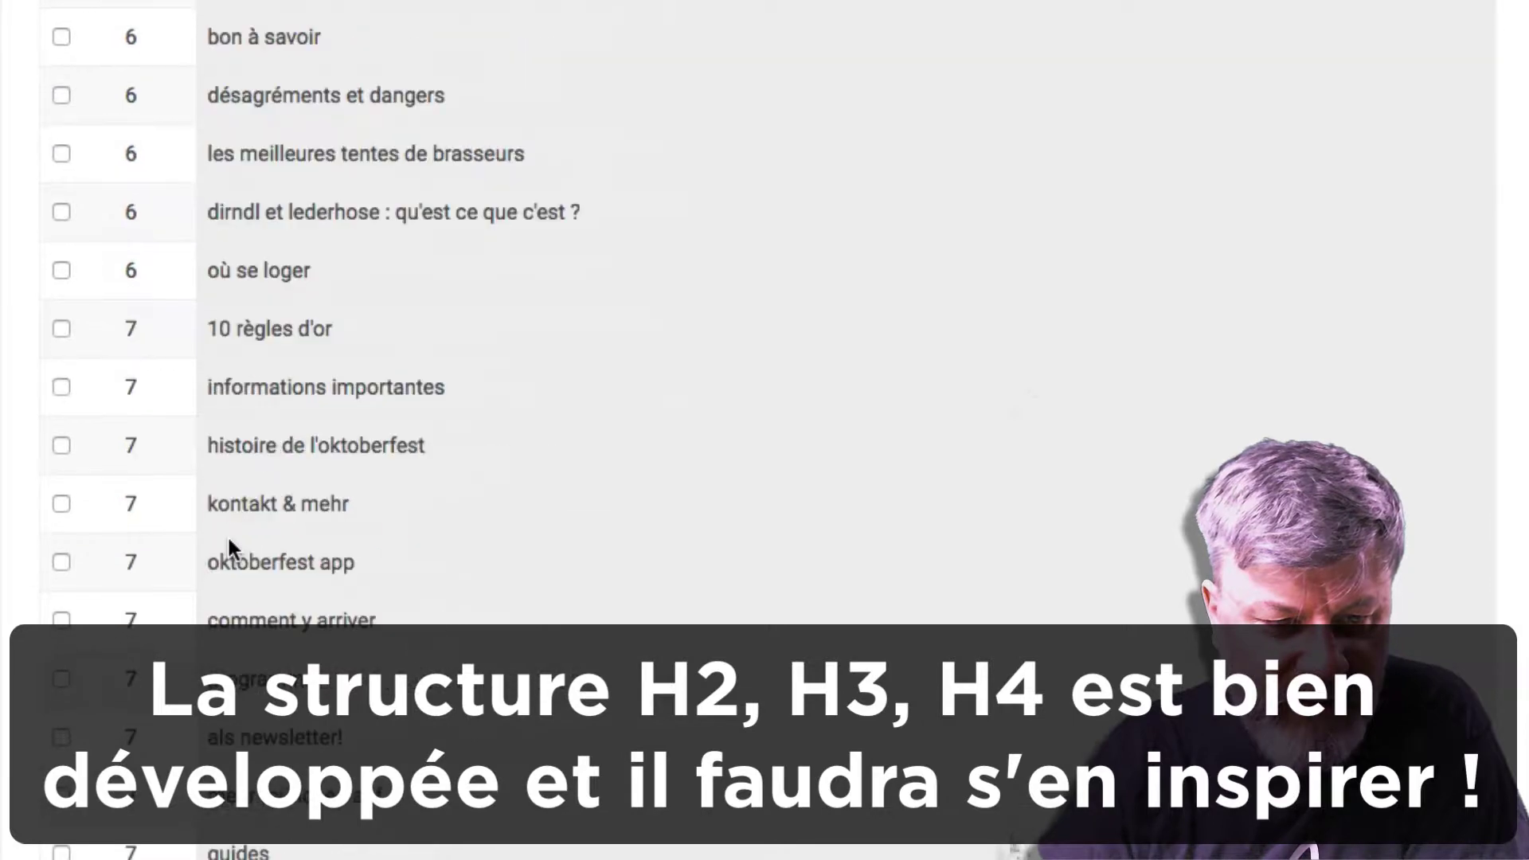
scroll(228, 546, down, 10)
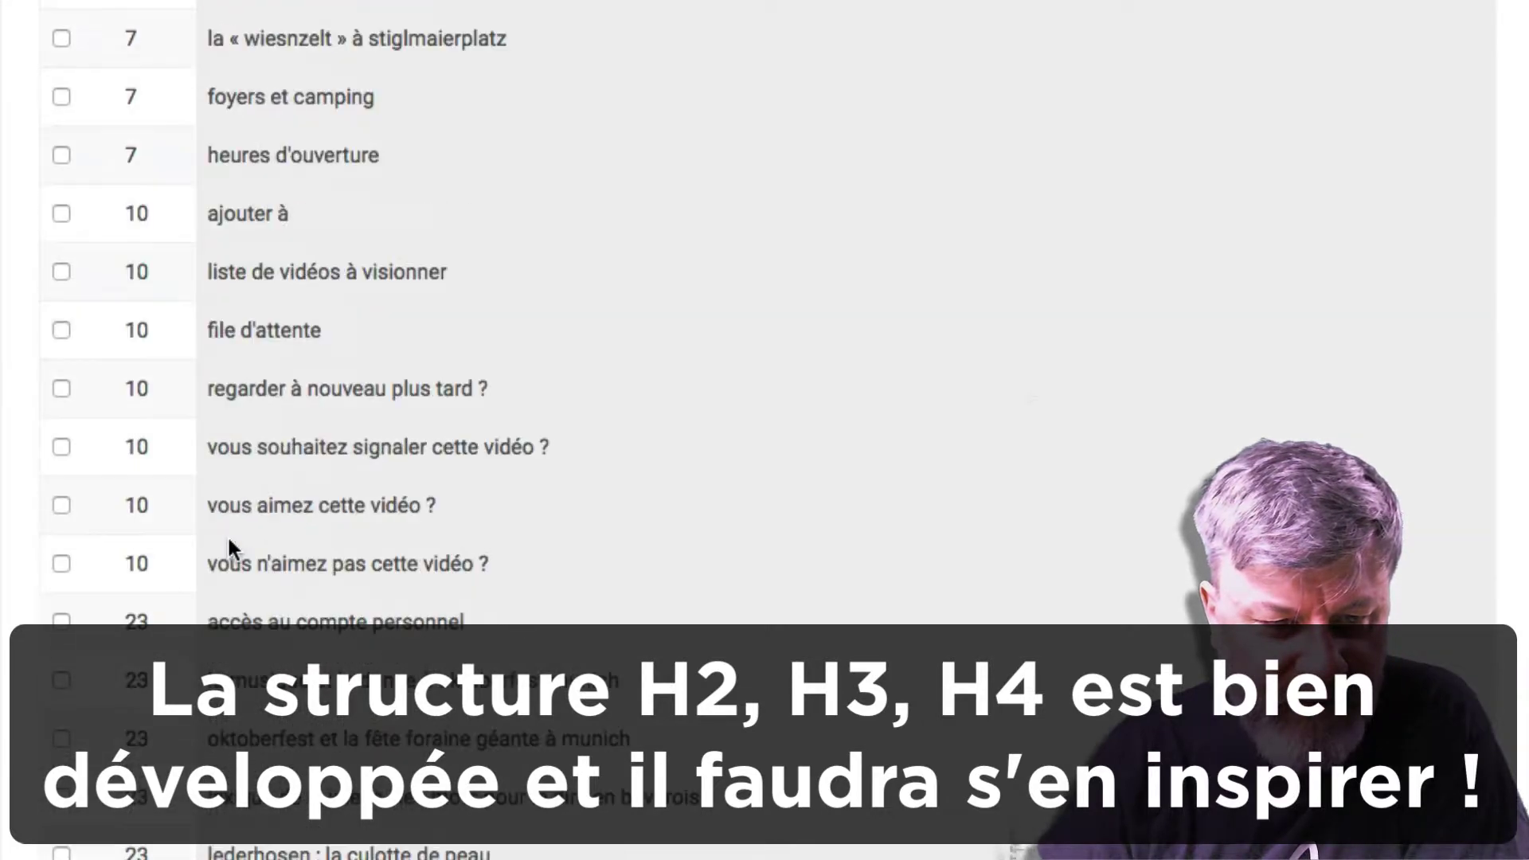
scroll(229, 545, down, 8)
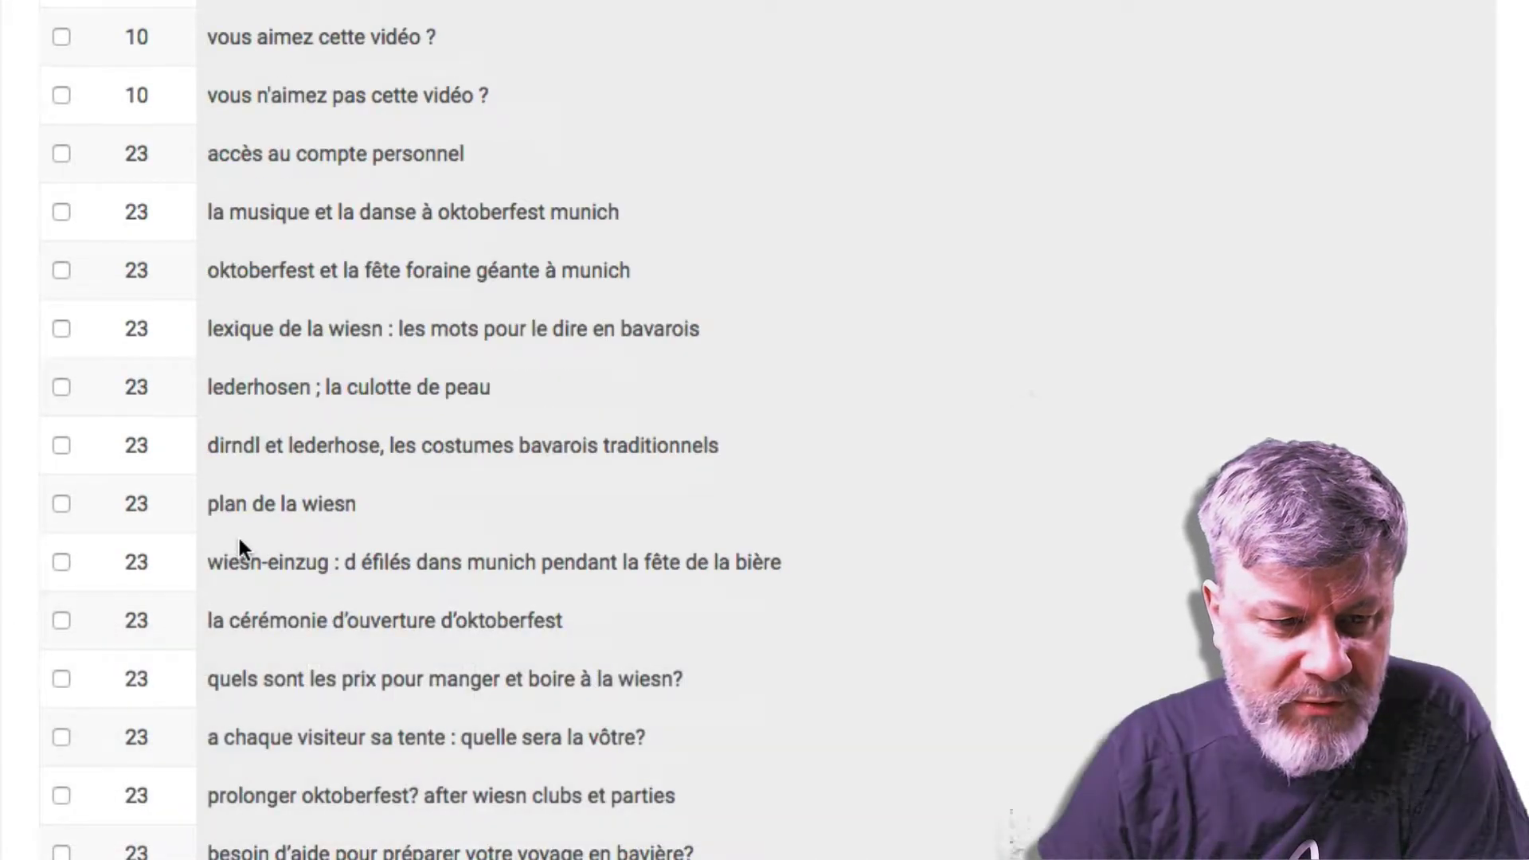
scroll(235, 541, down, 20)
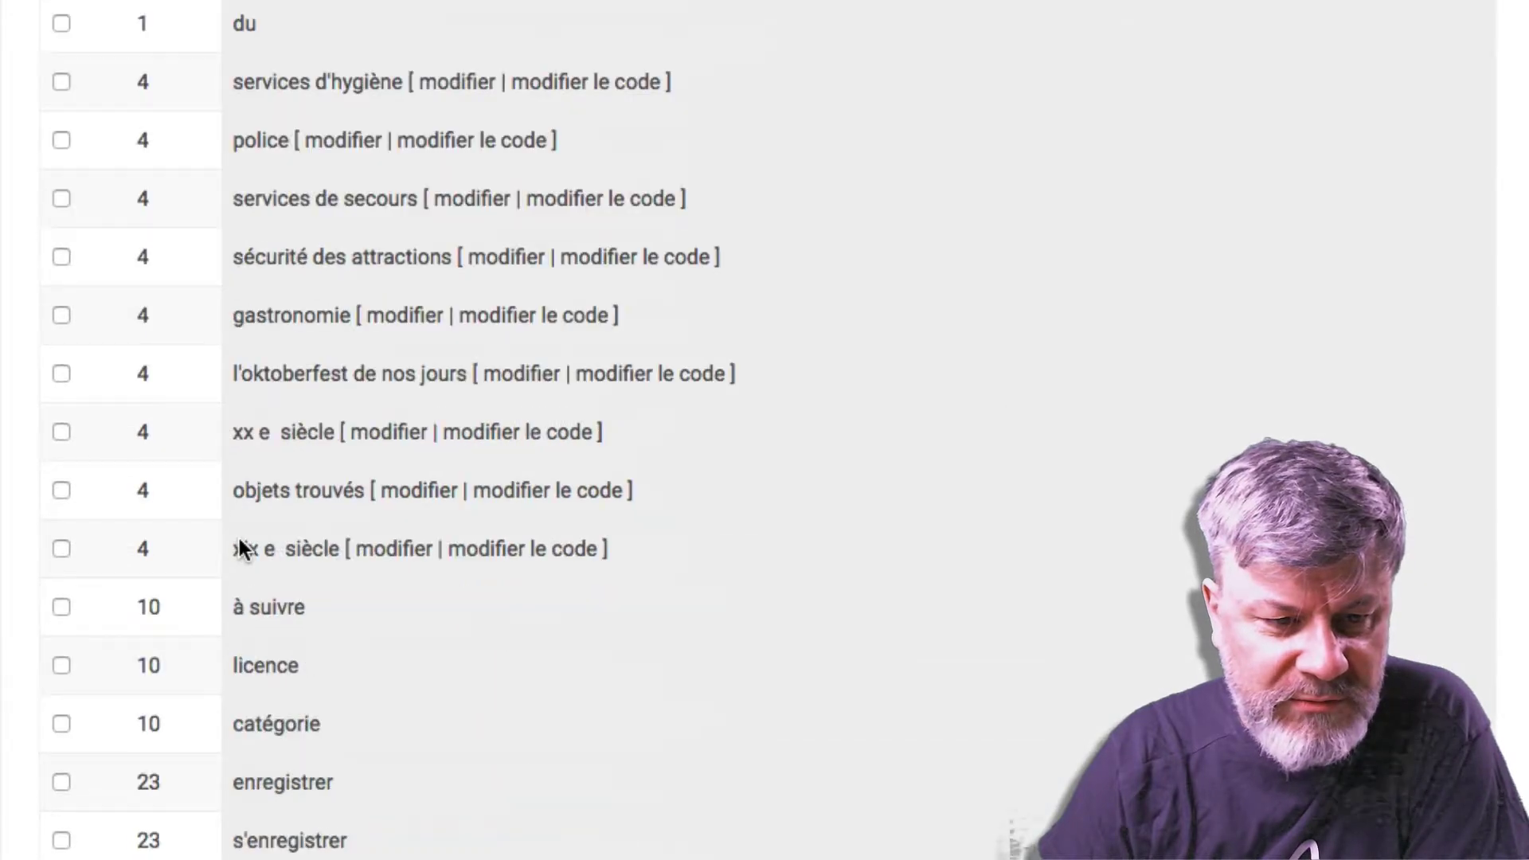
scroll(239, 546, up, 20)
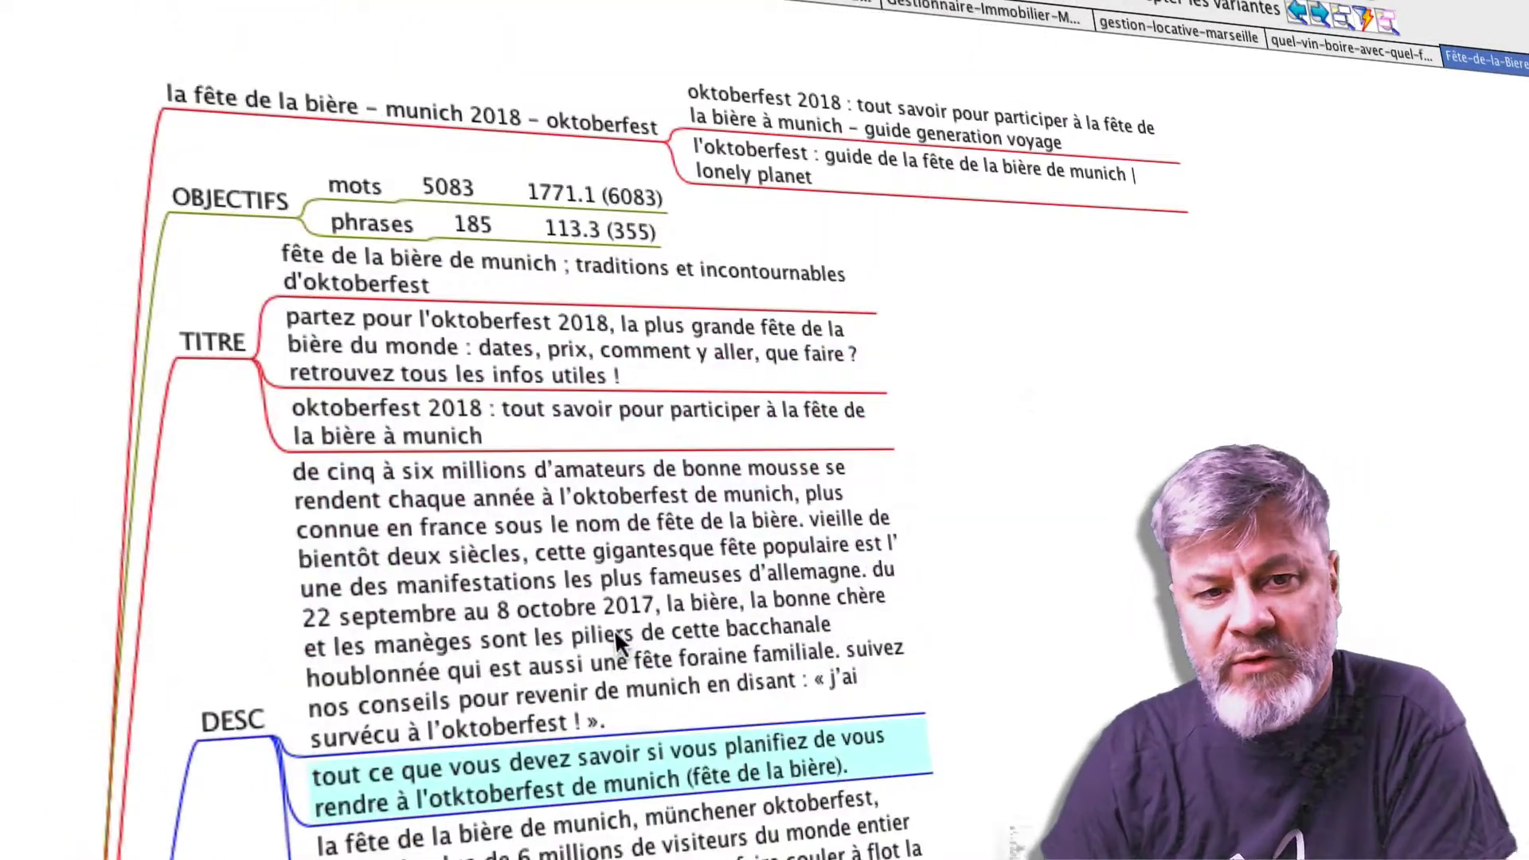
In the Fête de la bière mind map, move the OBJECTIFS branch above the "la fête de la bière – munich 2018 – oktoberfest" branch
click(614, 629)
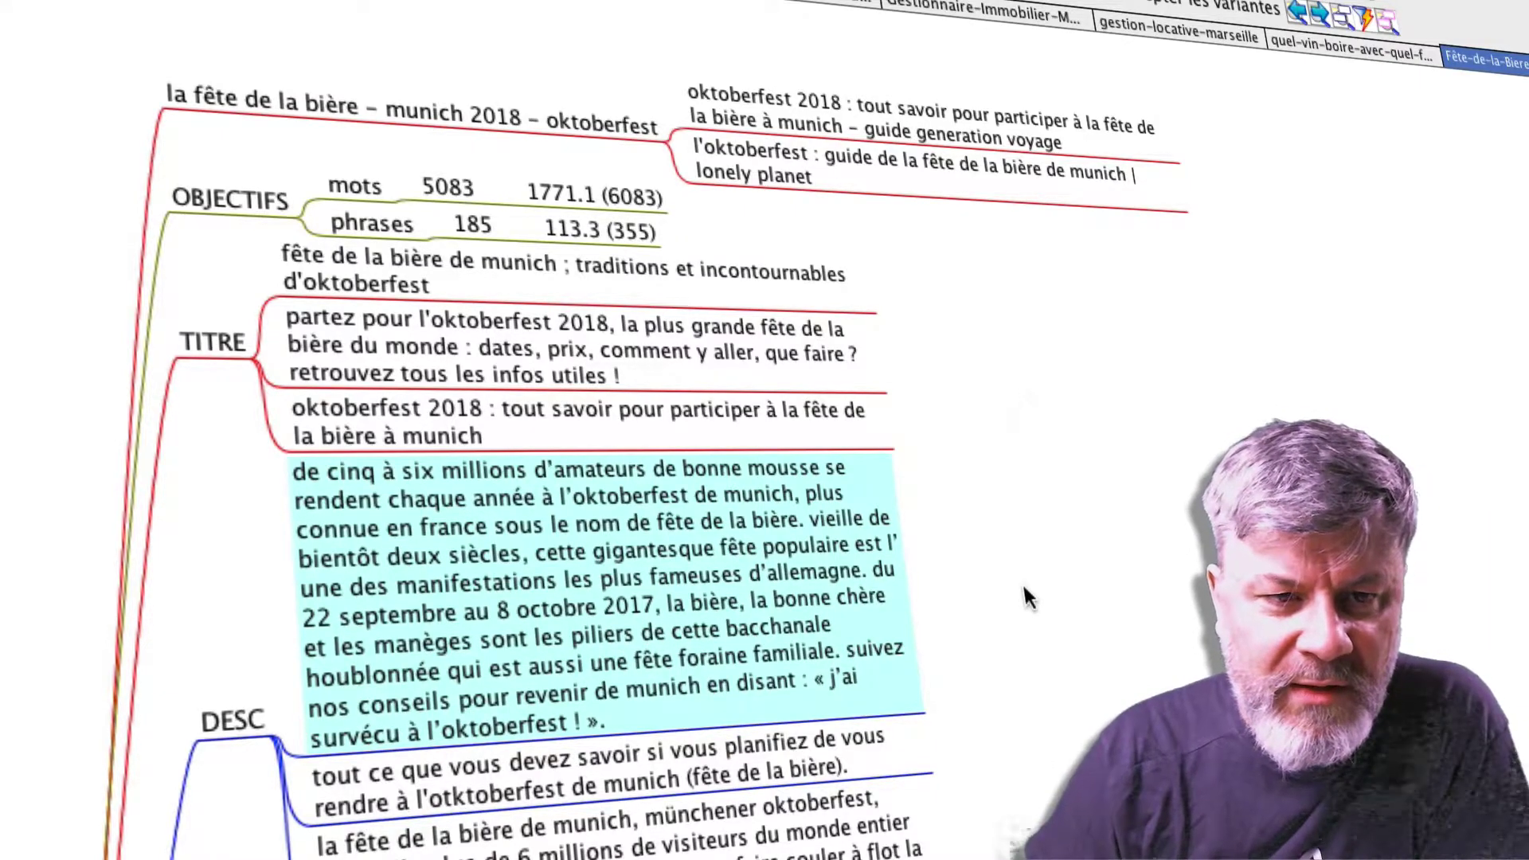
click(307, 105)
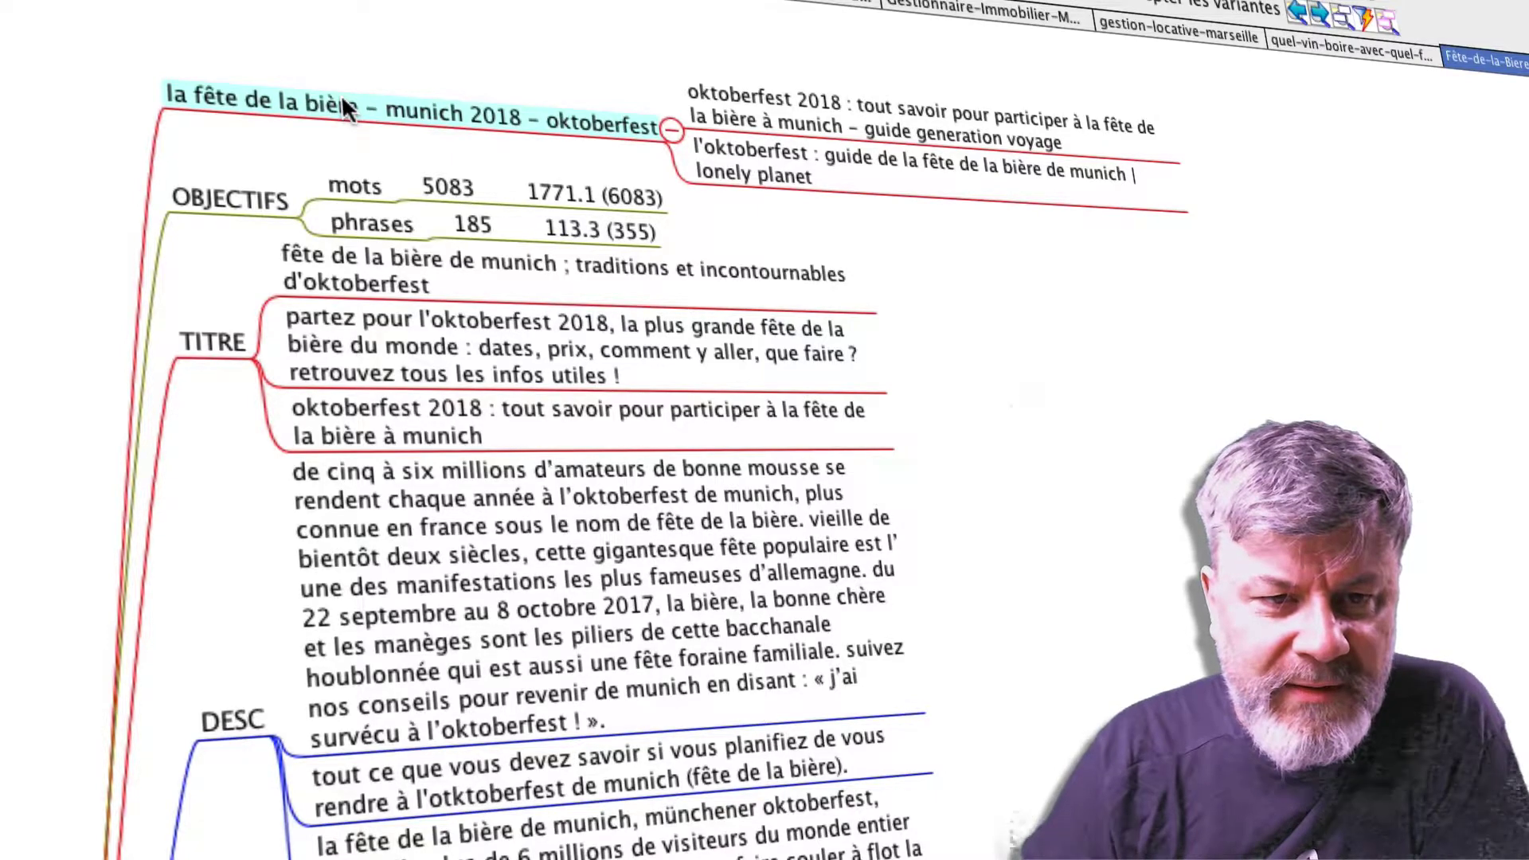
click(275, 197)
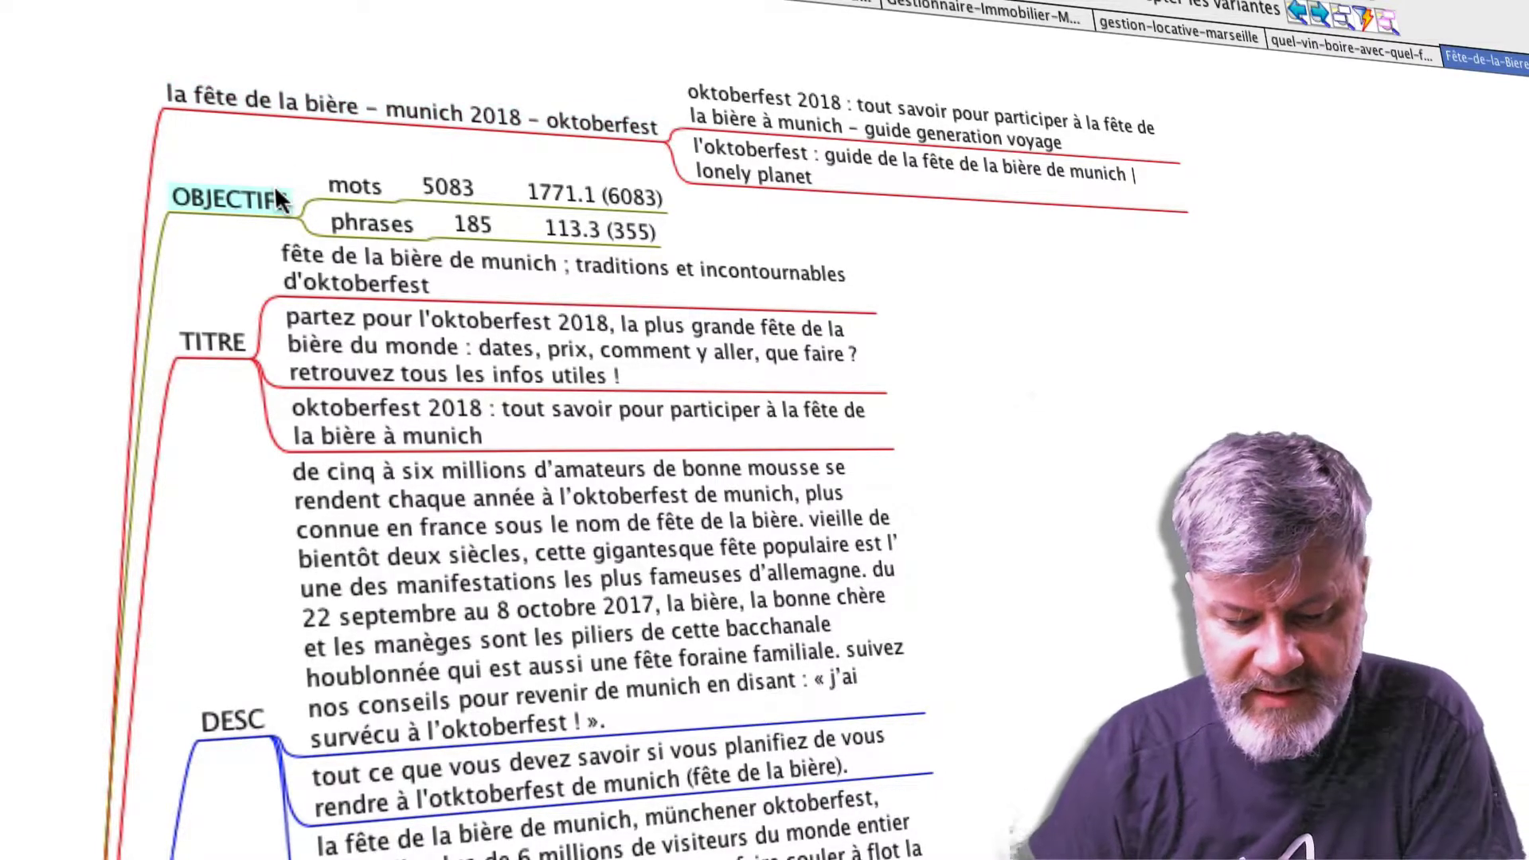
key(ctrl+Up)
click(275, 184)
Examine the target numbers for mots and phrases under the OBJECTIFS branch
click(547, 76)
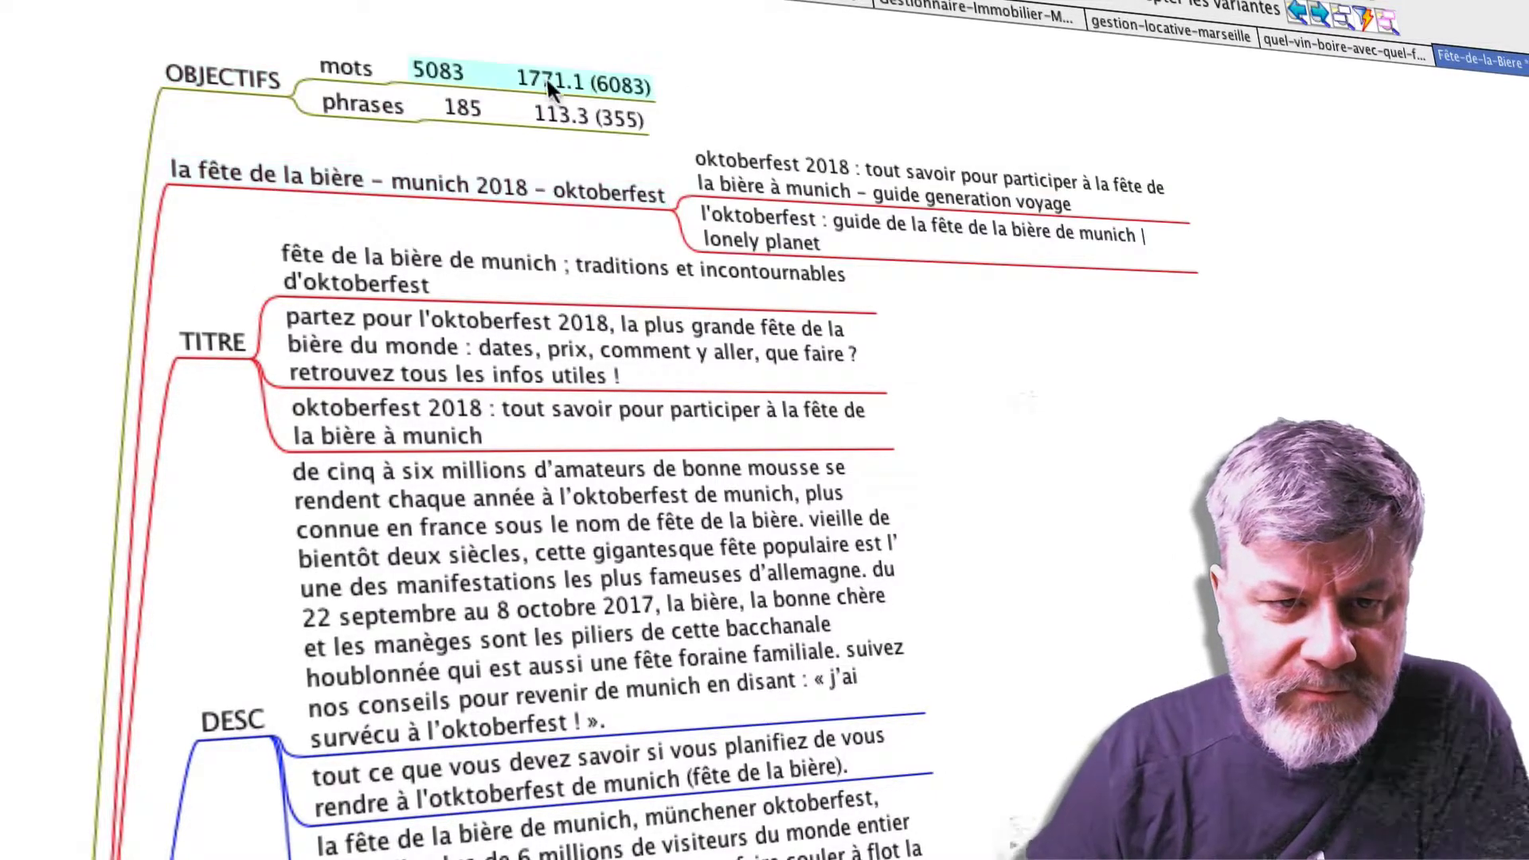
click(527, 107)
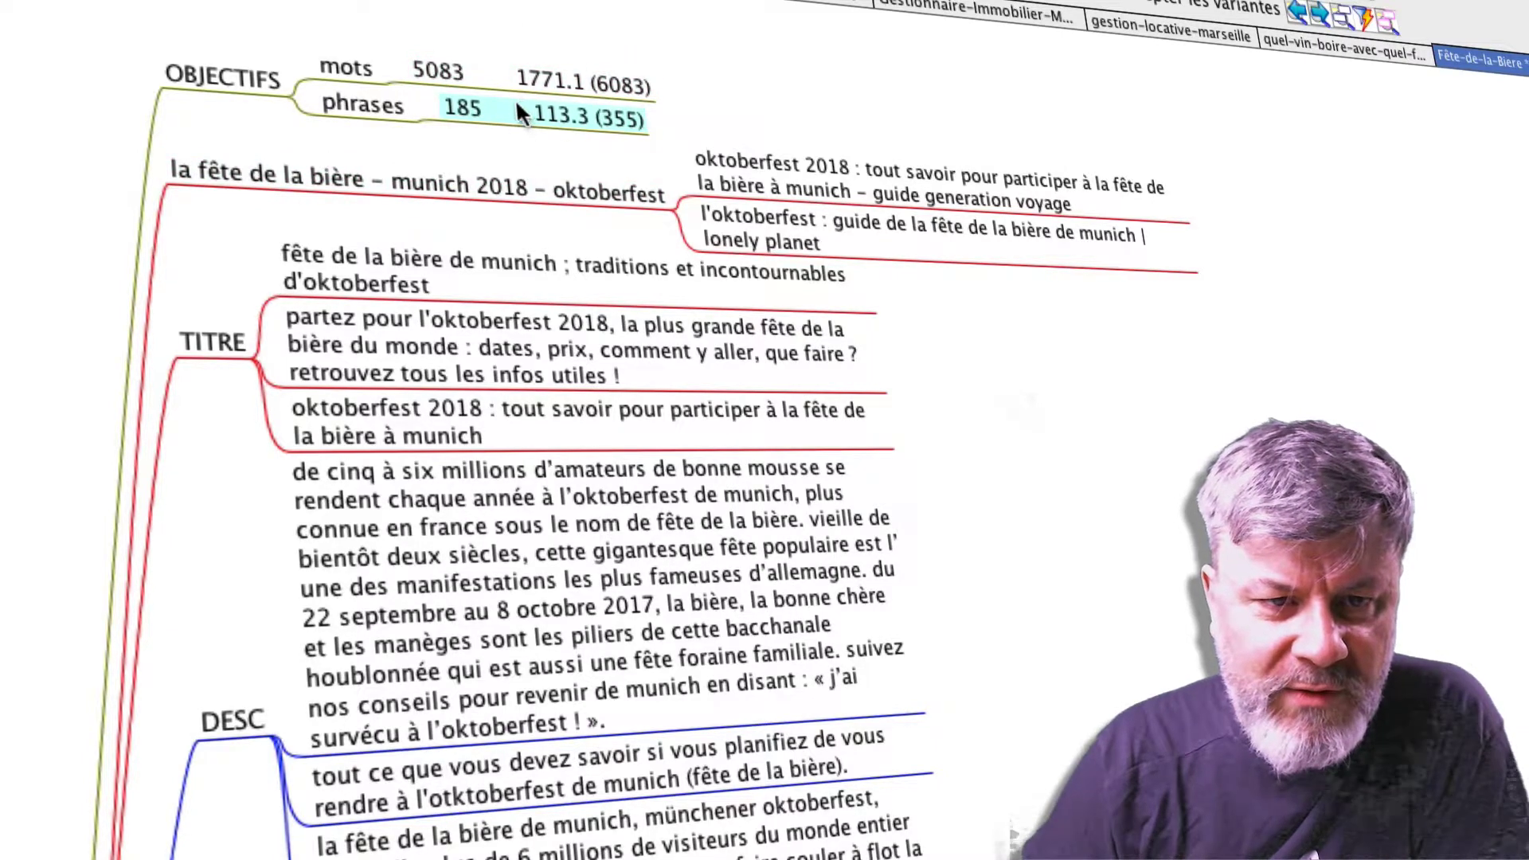
click(433, 61)
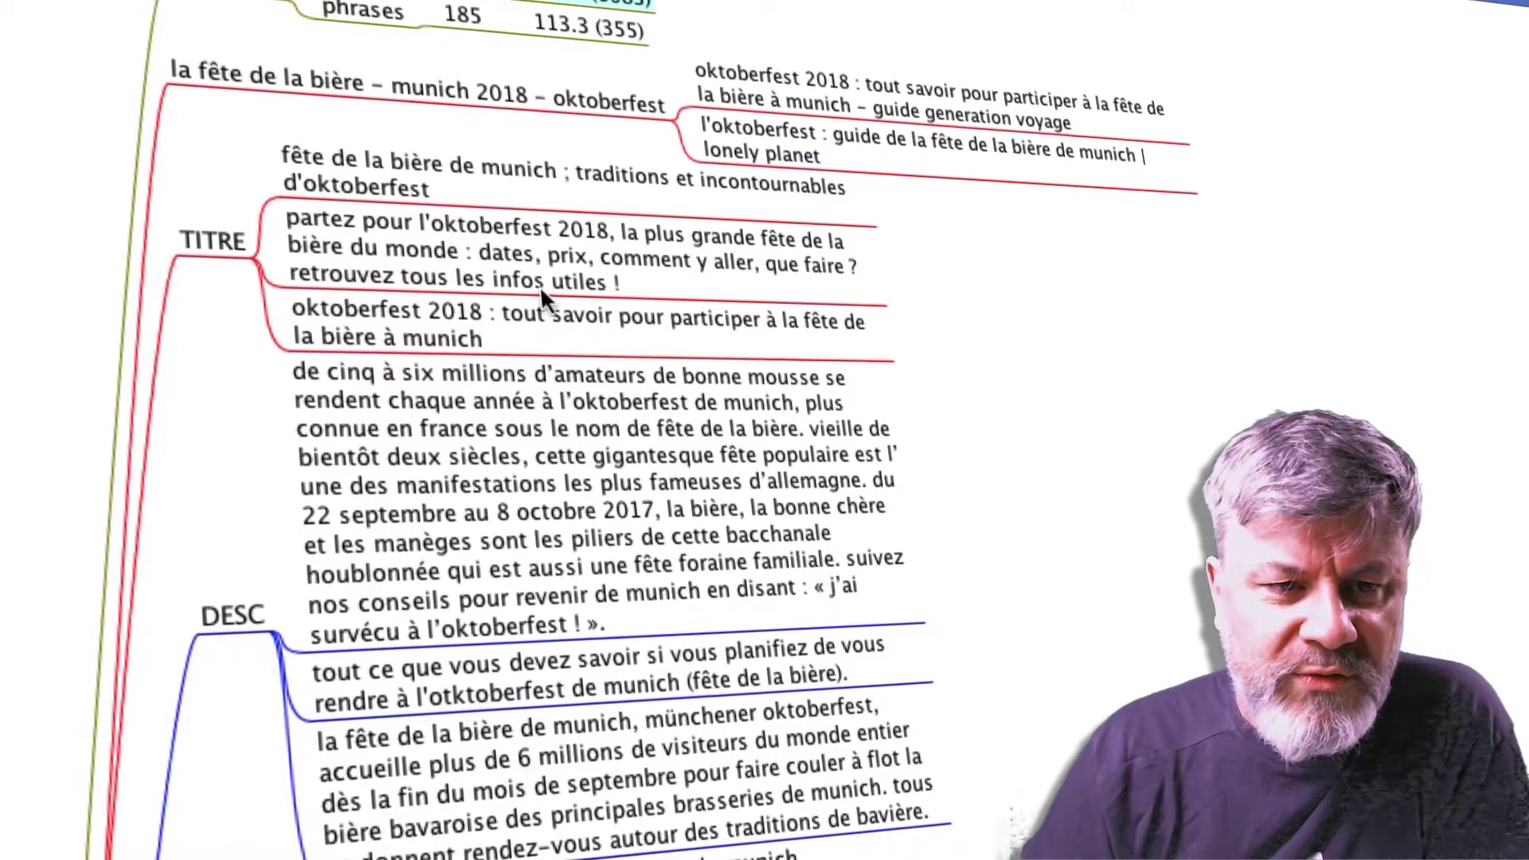
Go through the candidate titles in the TITRE branch of the mind map, comparing the three proposals
click(483, 194)
key(Down)
key(Down)
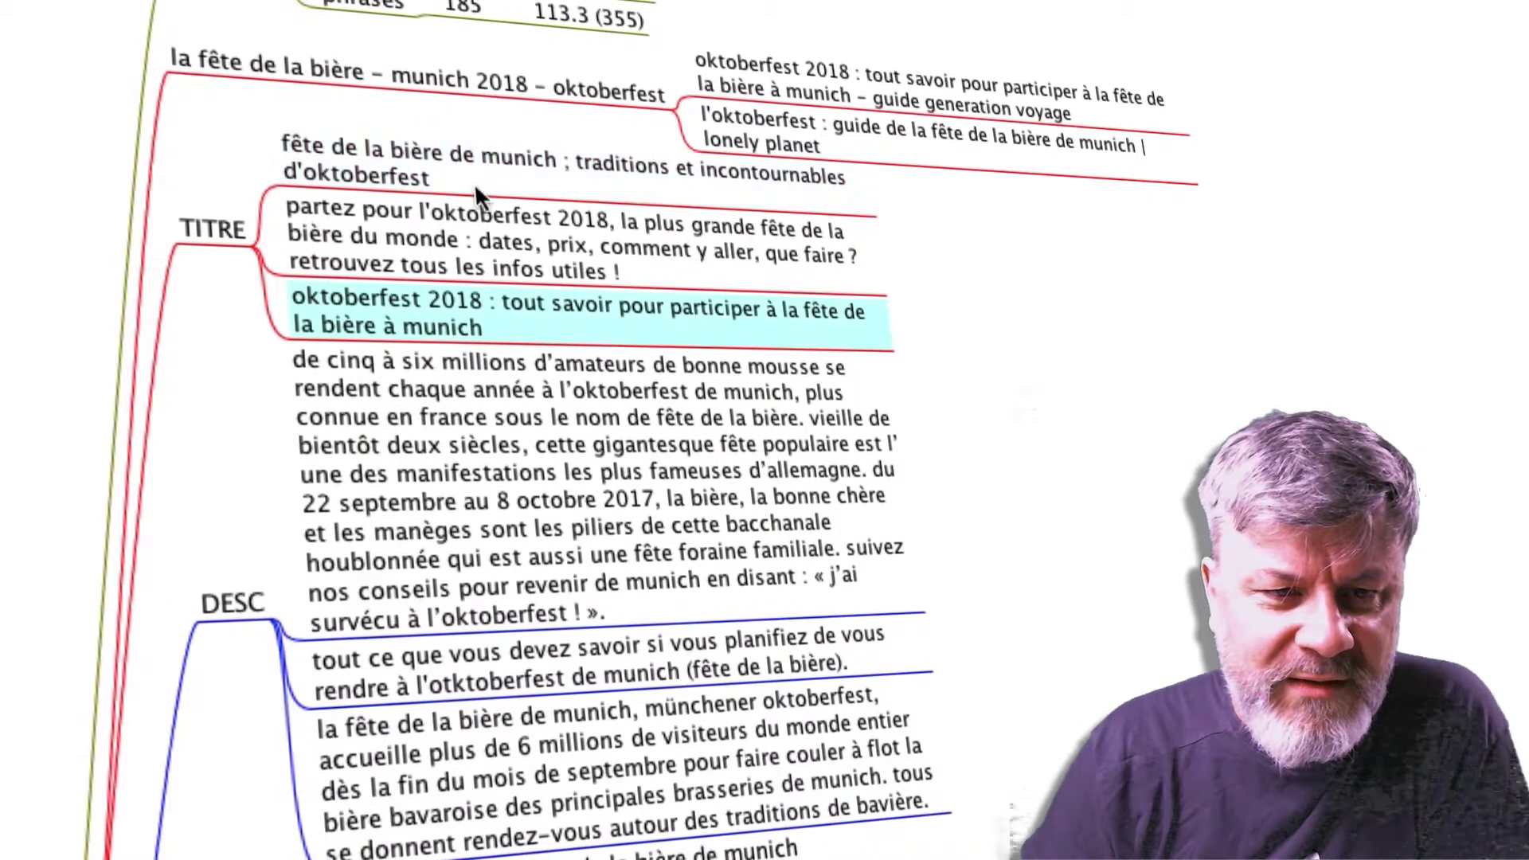
click(473, 141)
click(364, 195)
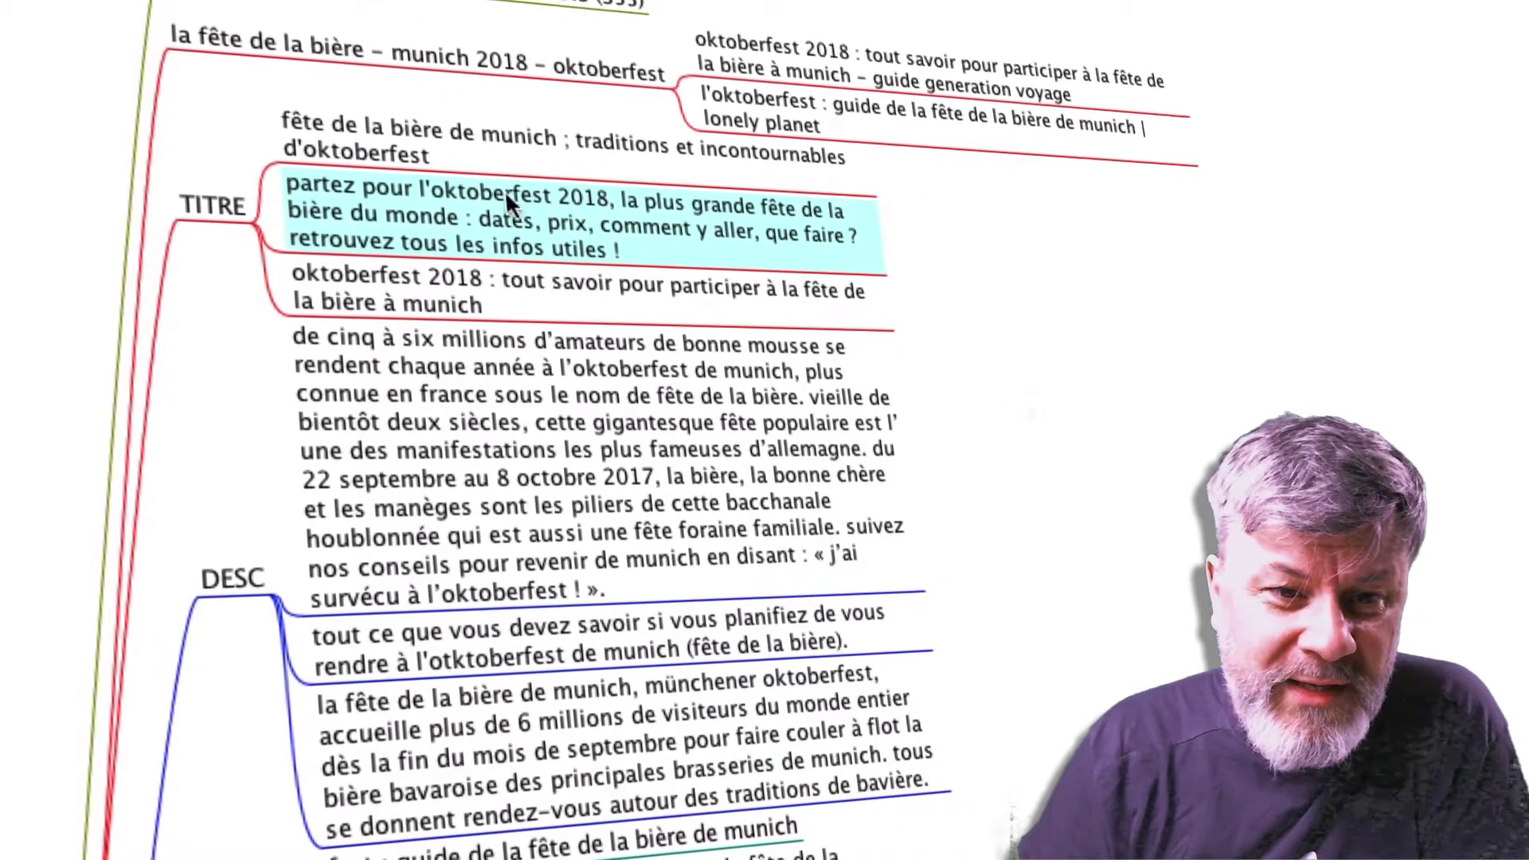
Compare the candidate titles in the TITRE branch with the proposed descriptions in the DESC branch, starting with the longest description
click(486, 269)
click(472, 217)
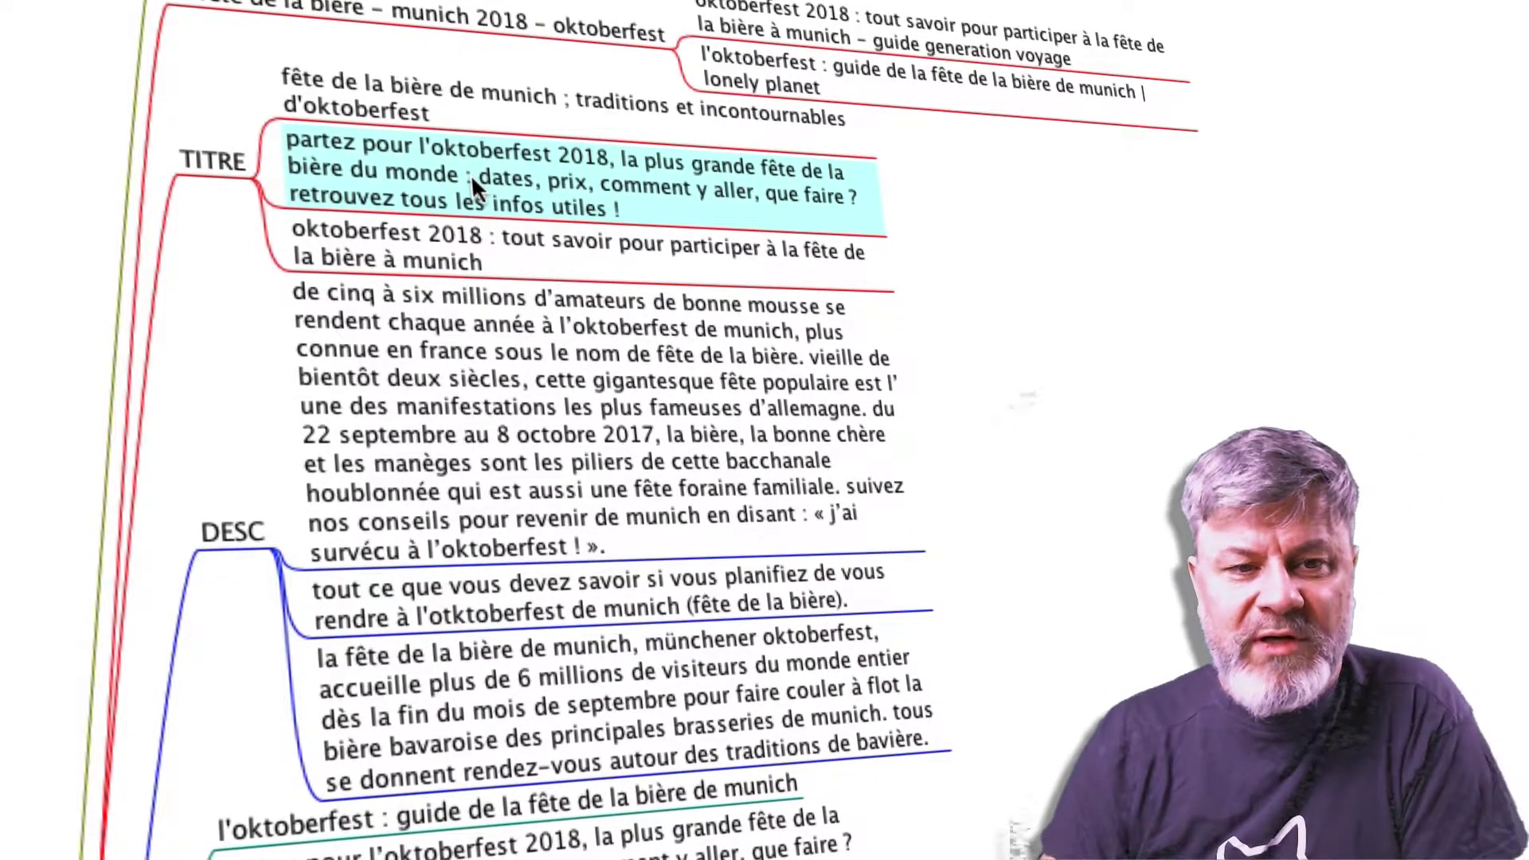
click(447, 121)
click(450, 199)
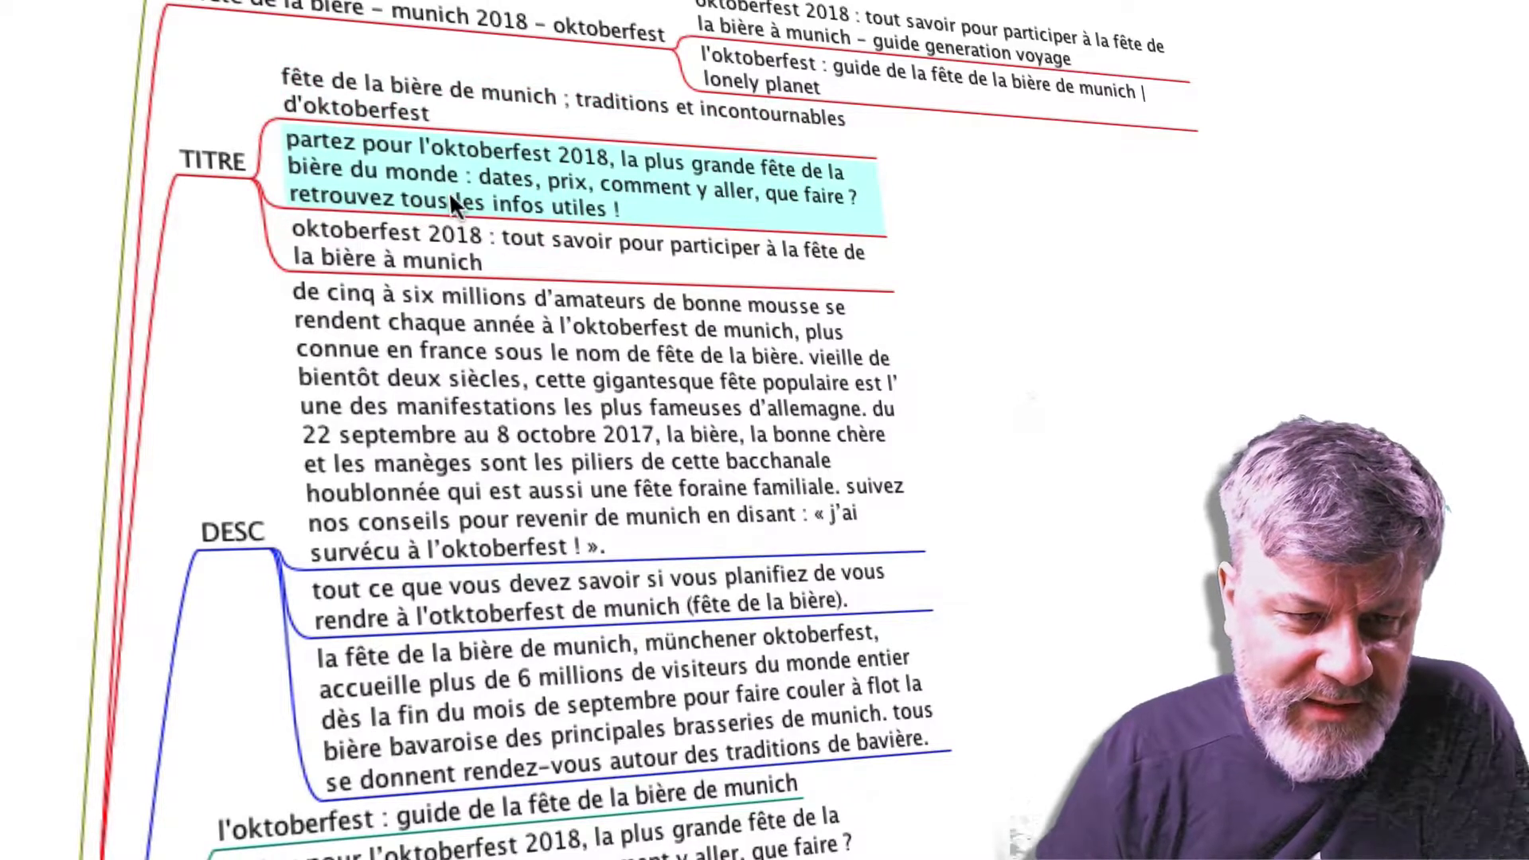
key(Down)
click(462, 297)
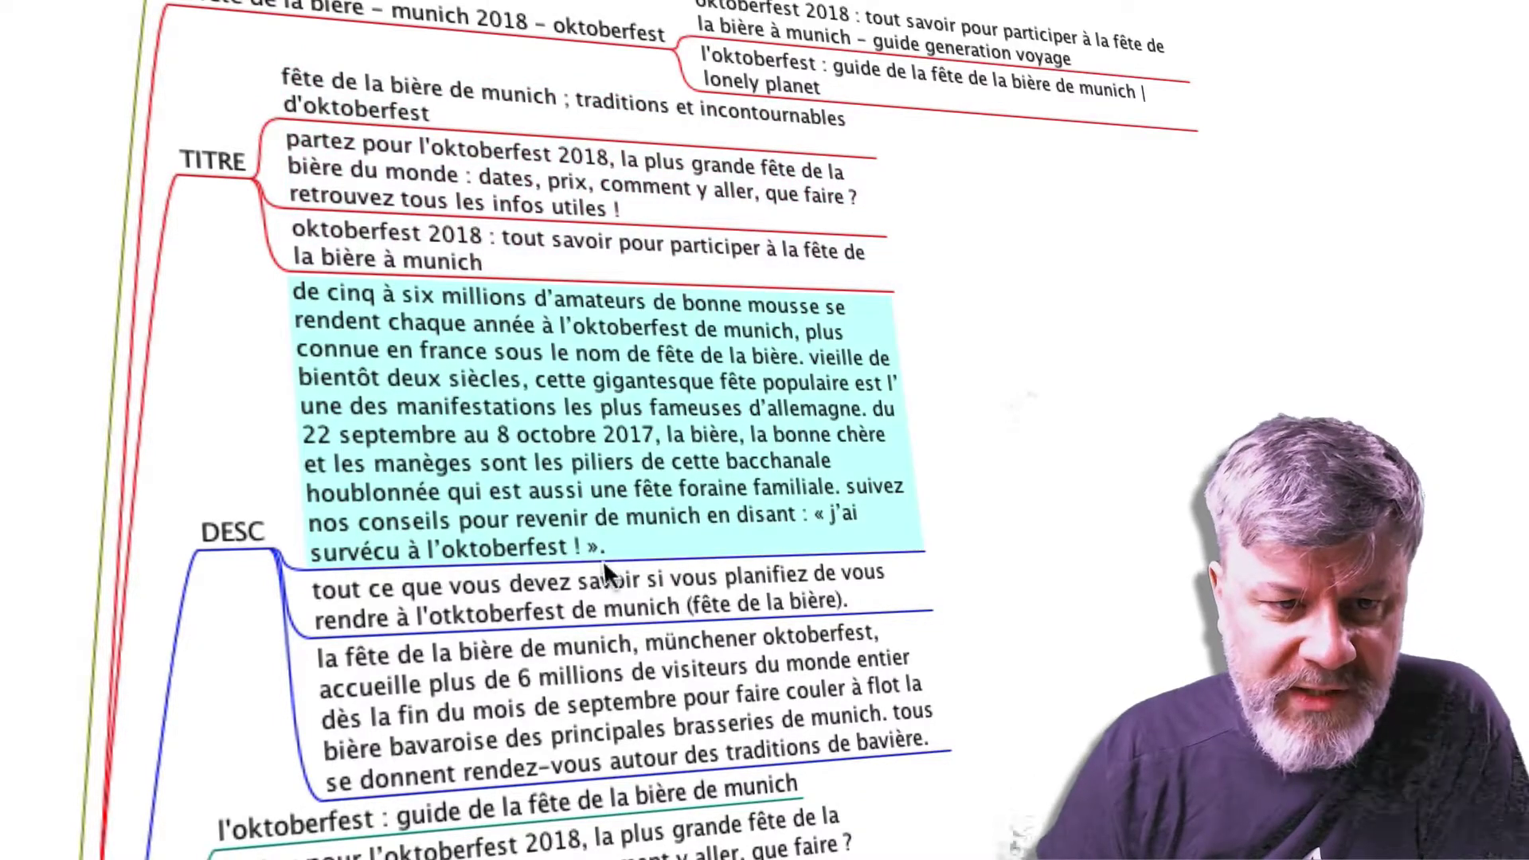
click(464, 617)
click(489, 351)
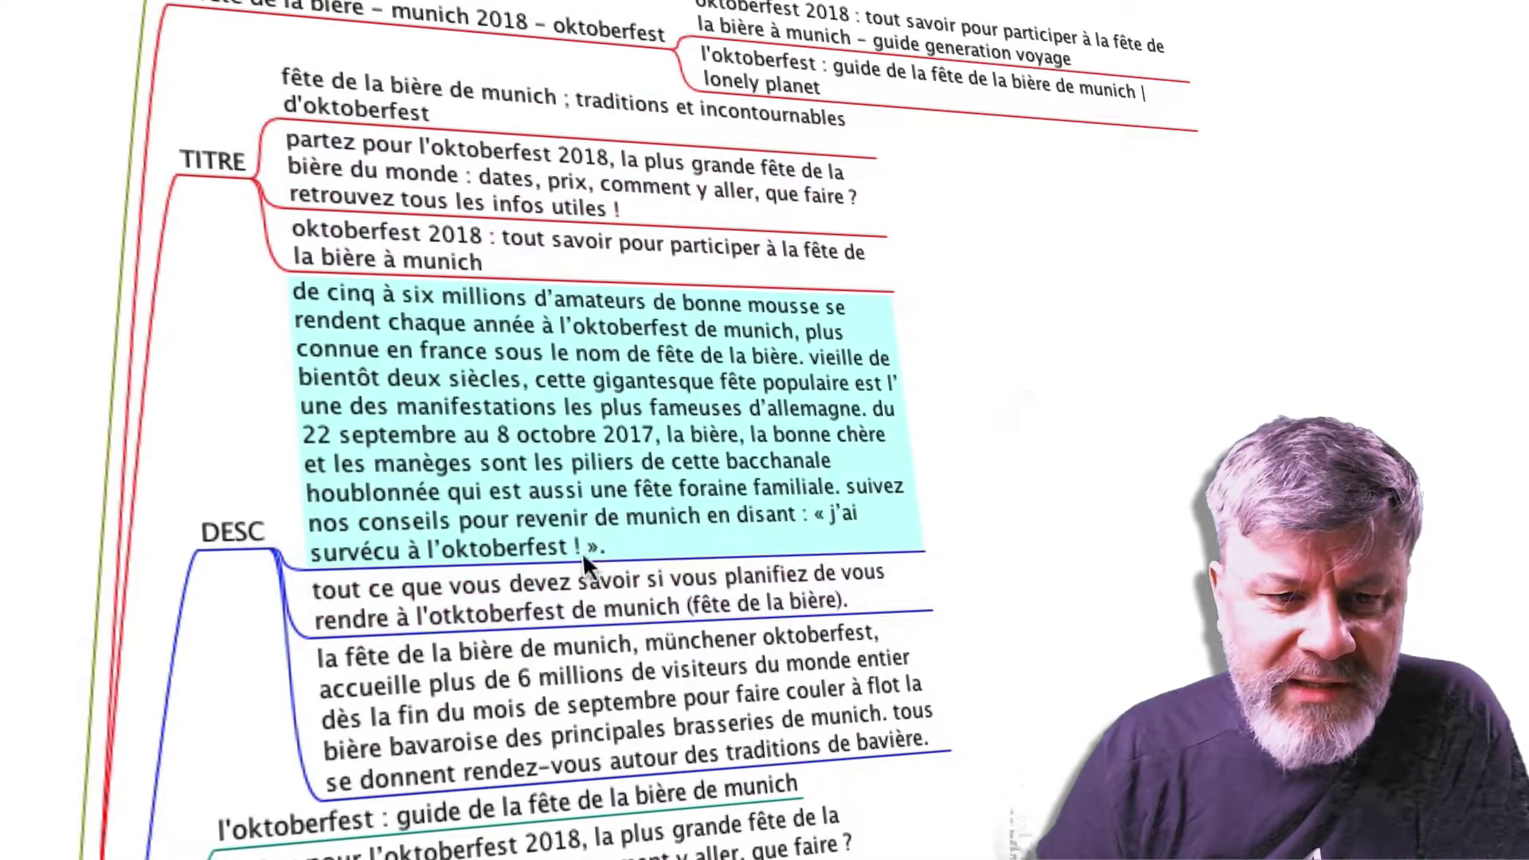
click(502, 188)
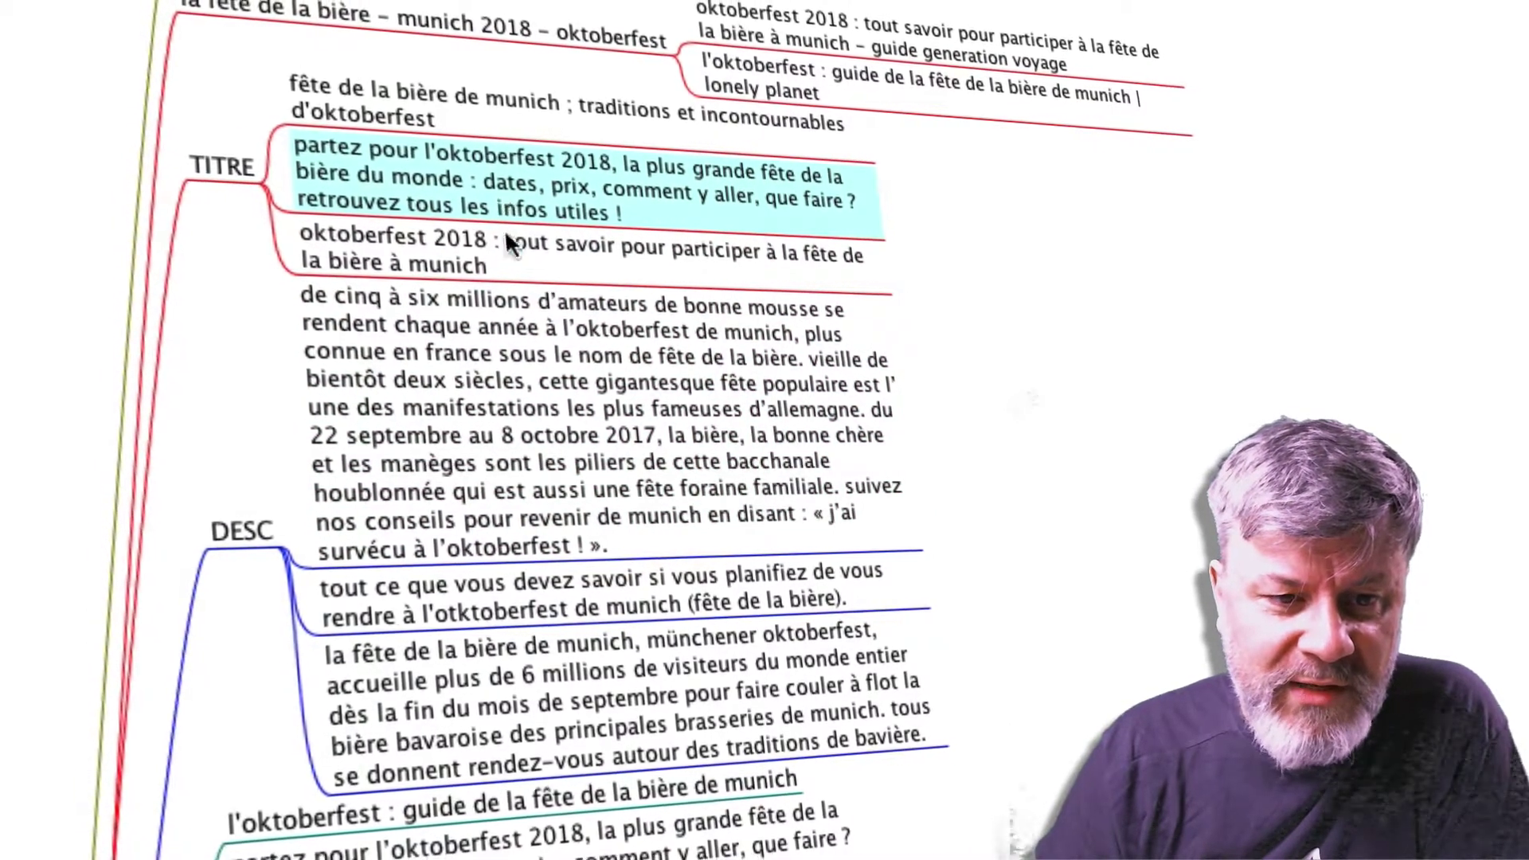
click(500, 420)
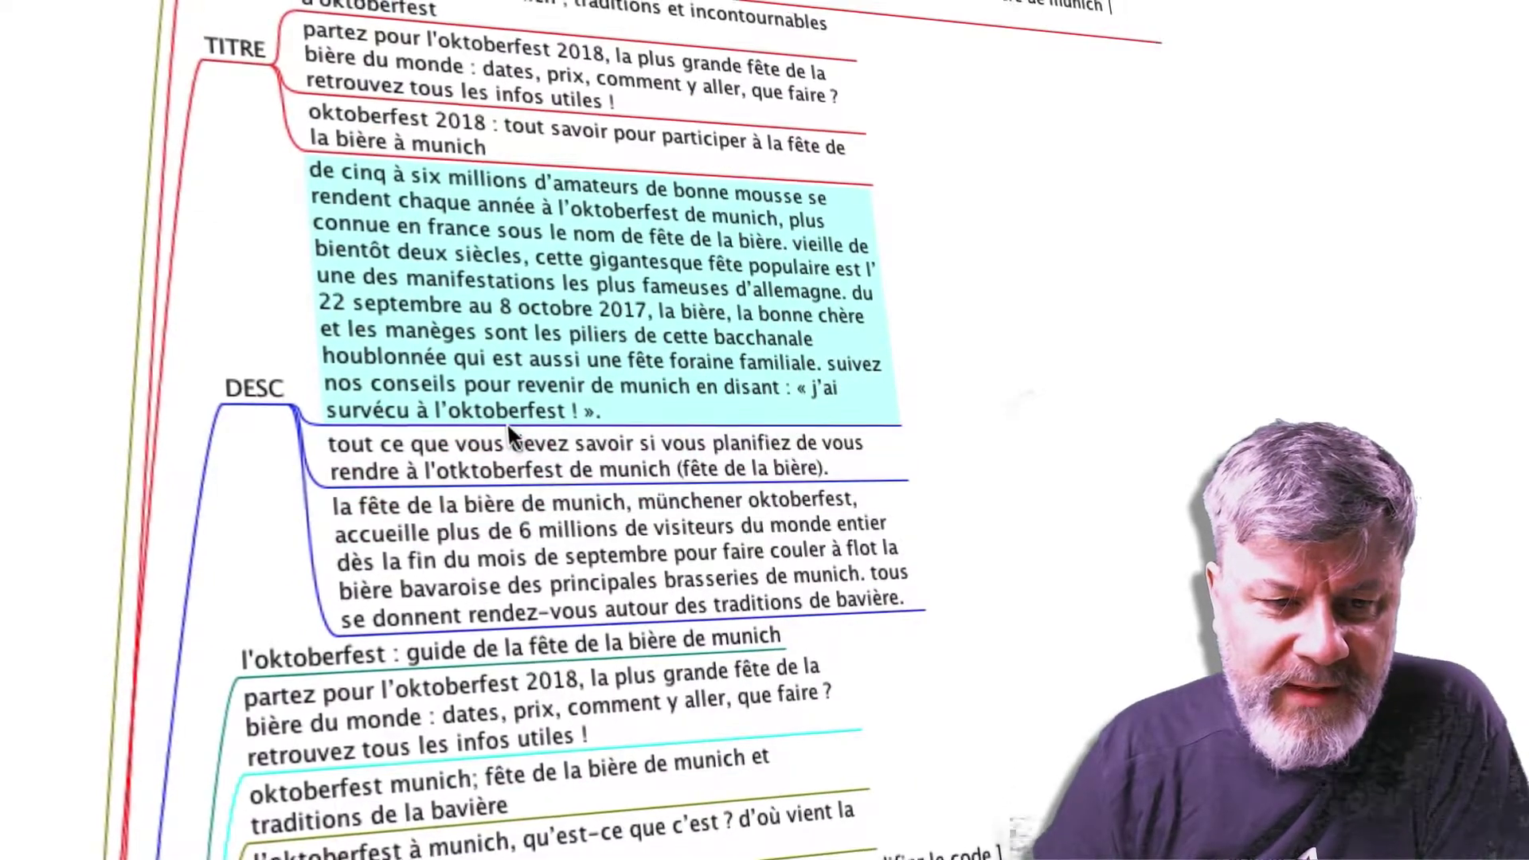
Review the topic headings below the DESC branch one by one, from "partez pour l'oktoberfest 2018" to "l'oktoberfest à munich, qu'est-ce que c'est ?"
scroll(508, 430, down, 5)
click(535, 436)
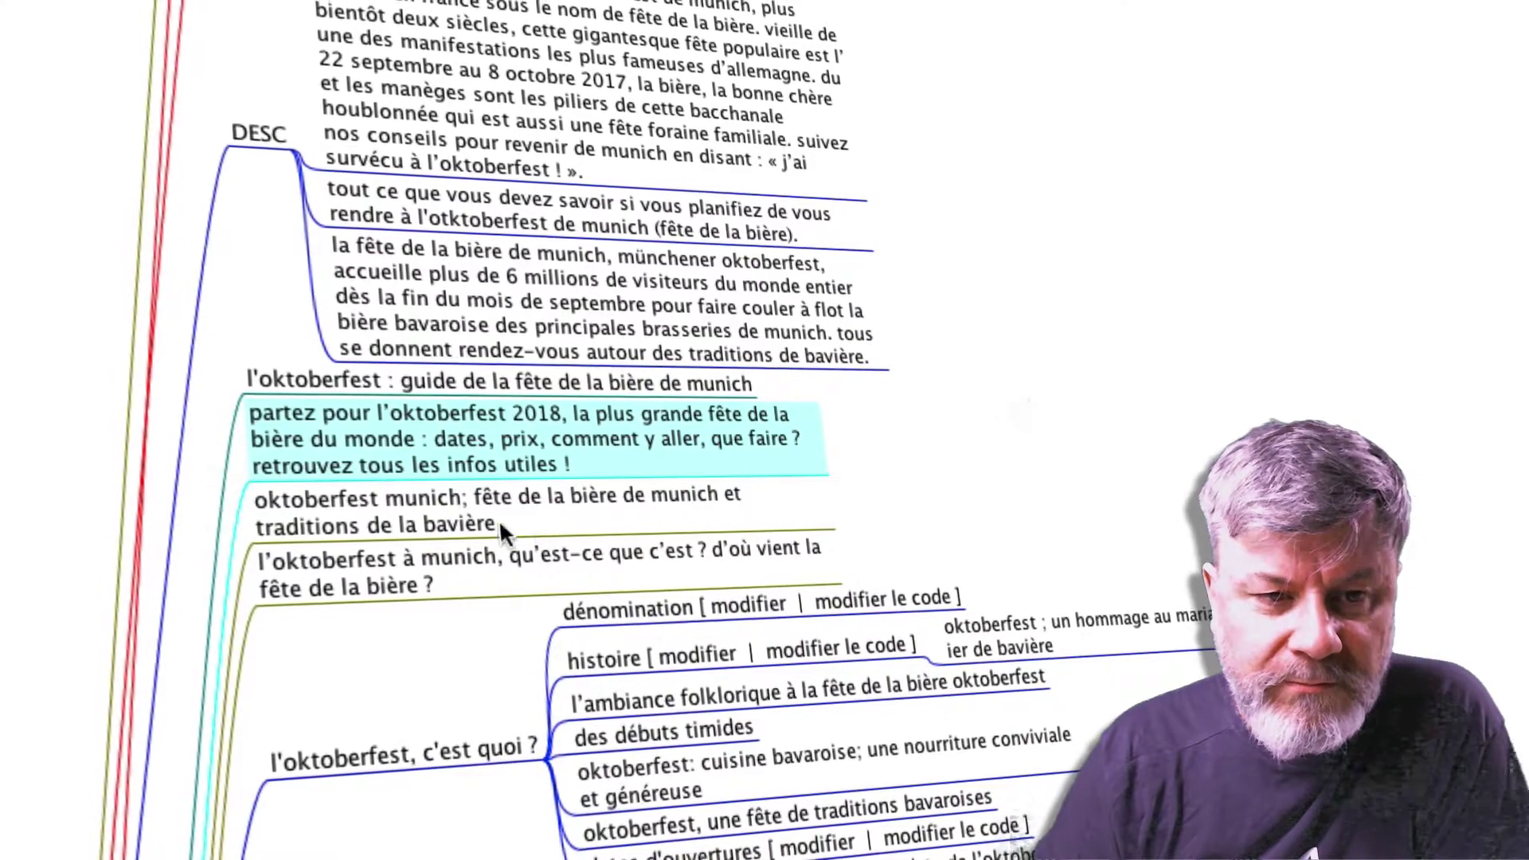
click(392, 487)
click(398, 444)
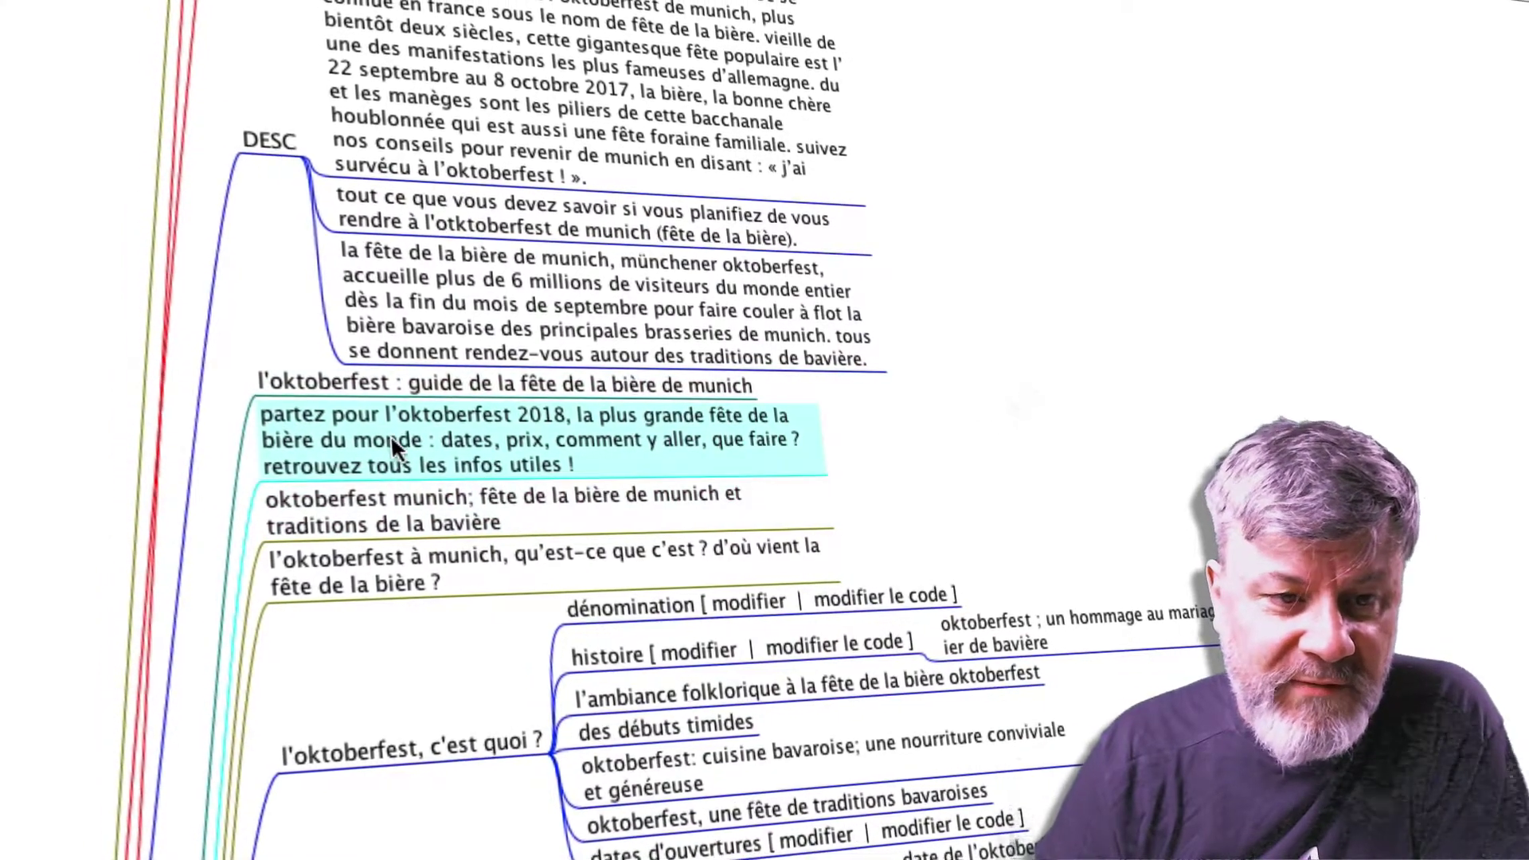
click(482, 519)
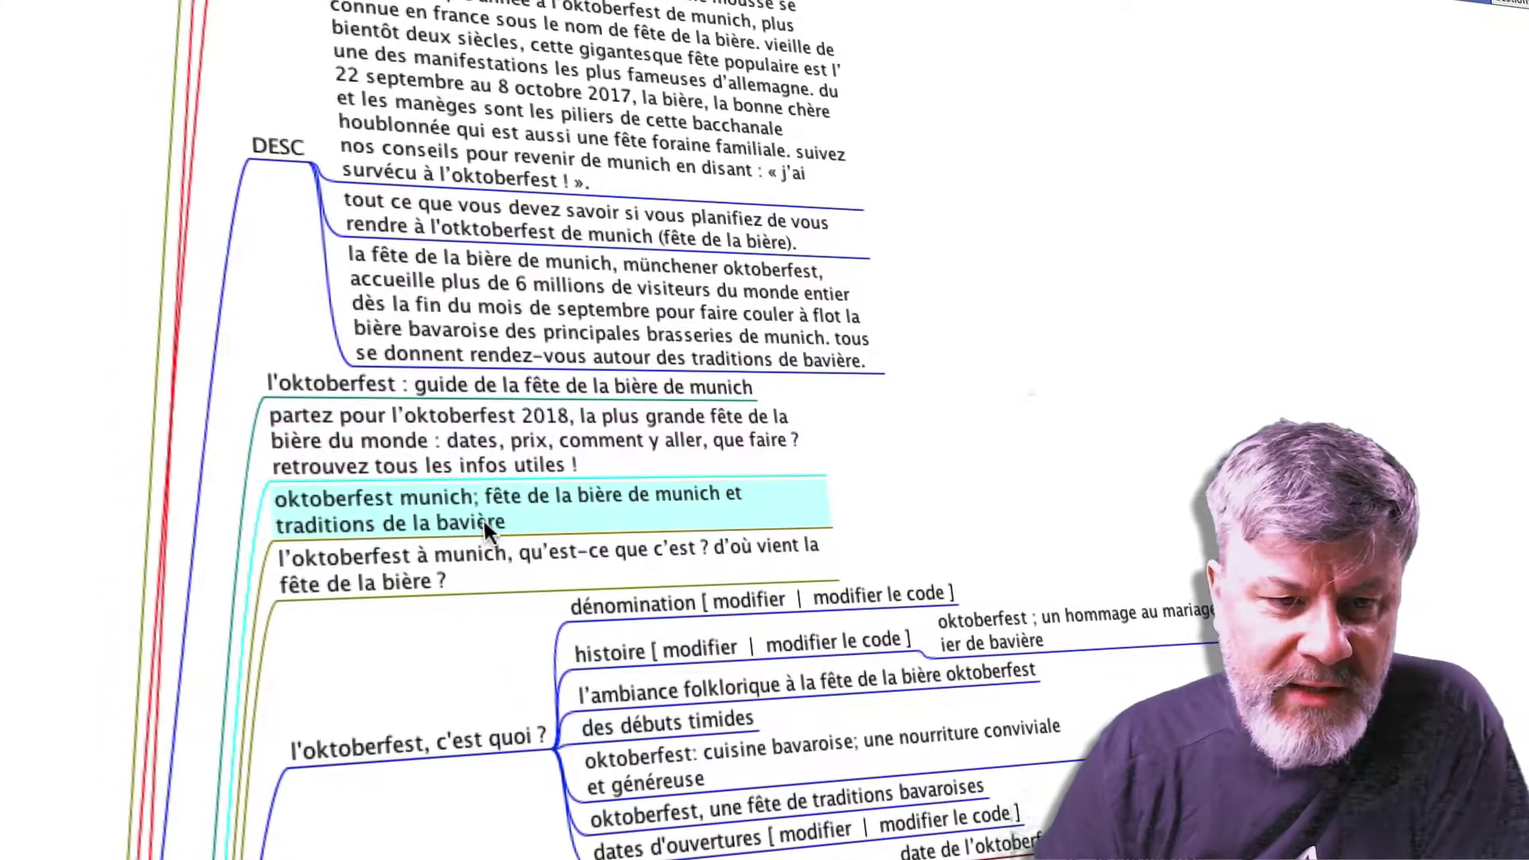
click(483, 551)
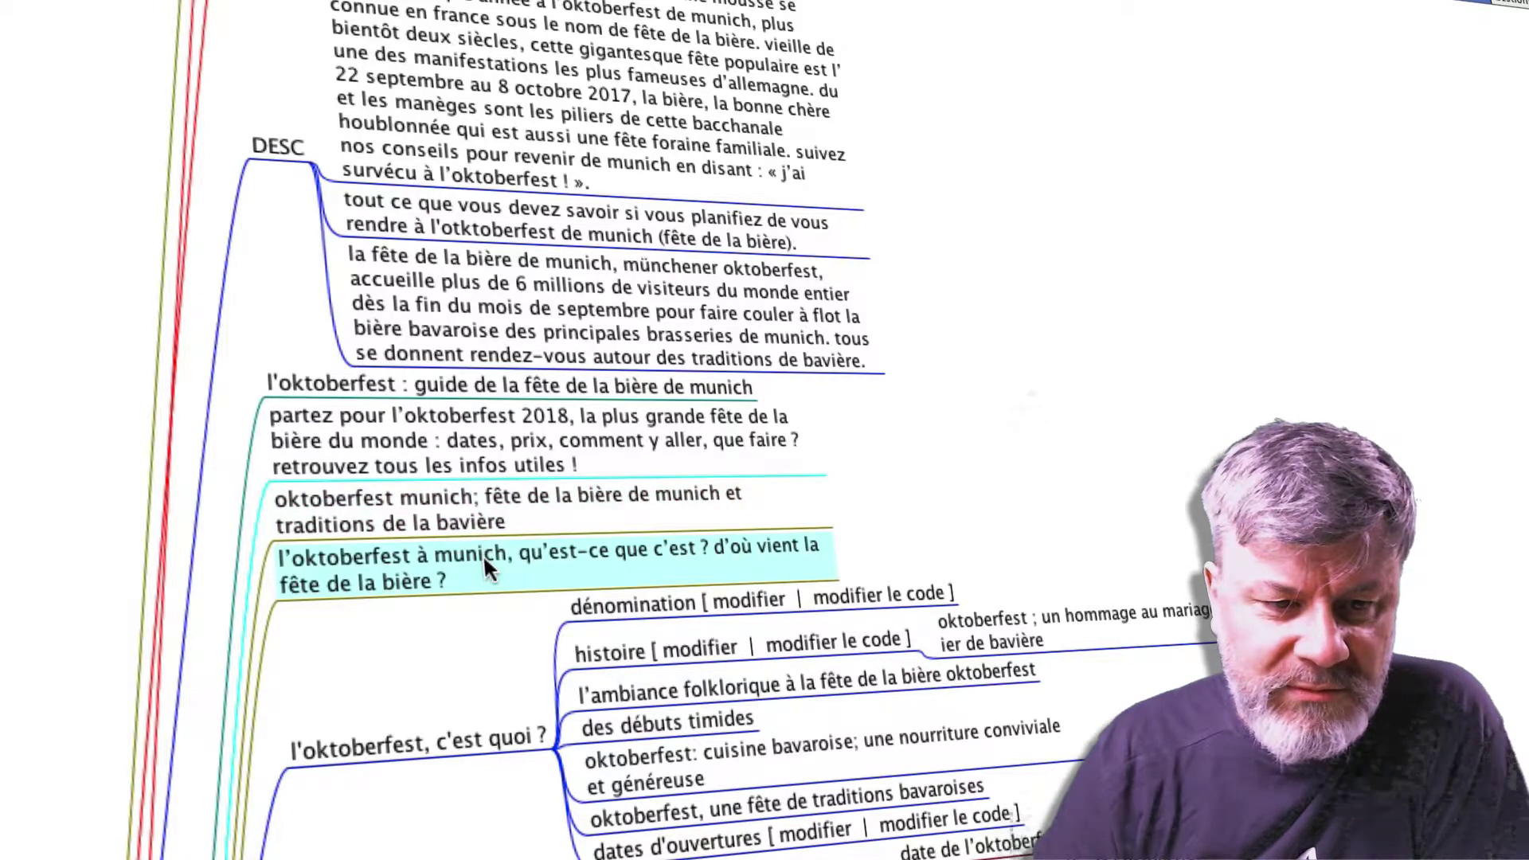